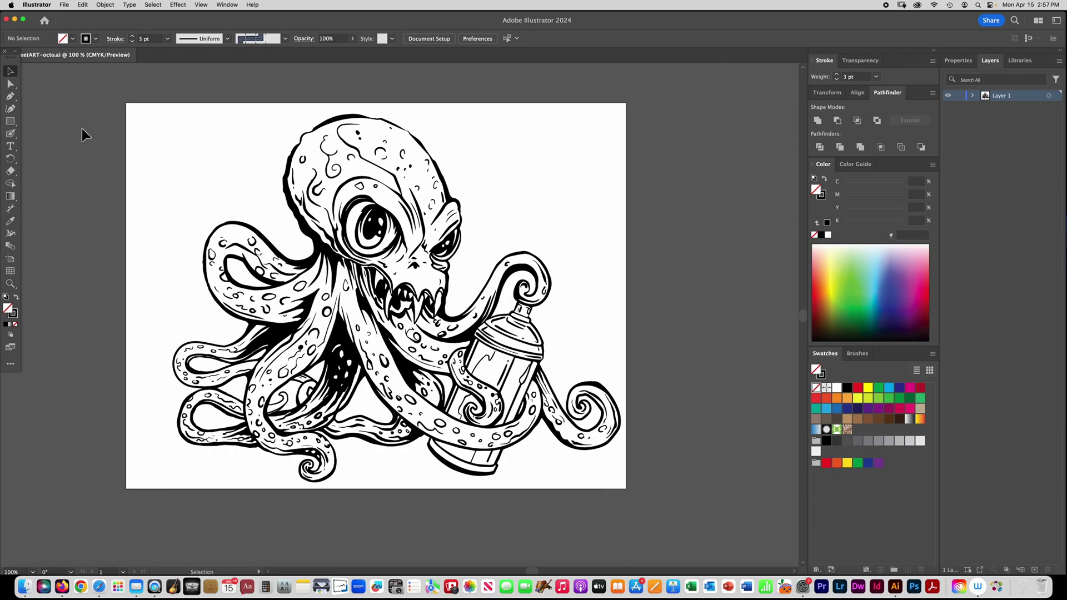
# Examine the octopus line art up close, including its tentacles and the spray can
pyautogui.press('z')
pyautogui.click(410, 410)
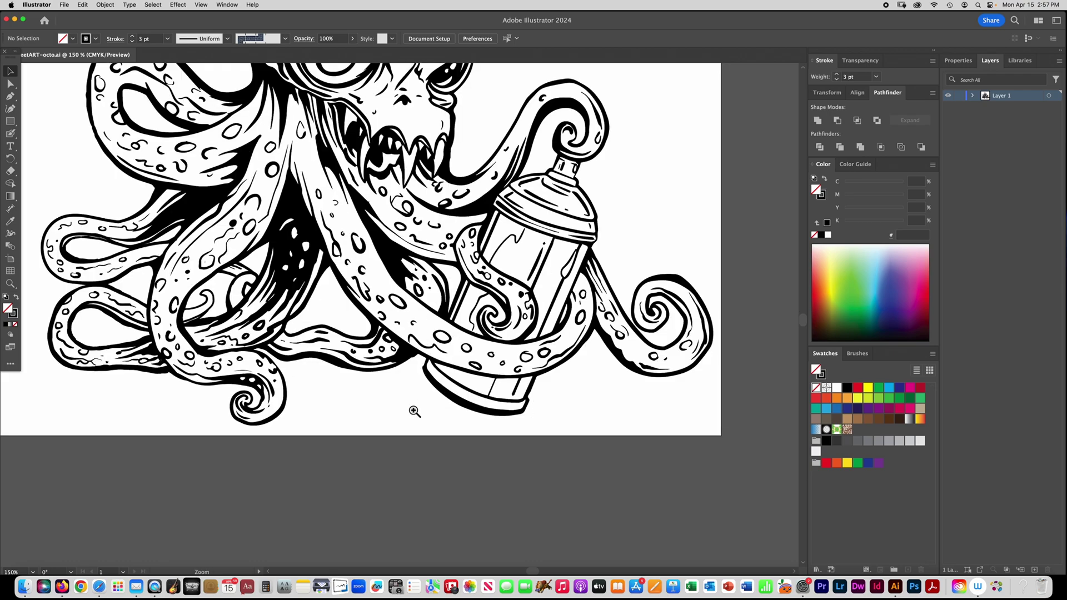
pyautogui.click(394, 314)
pyautogui.press('v')
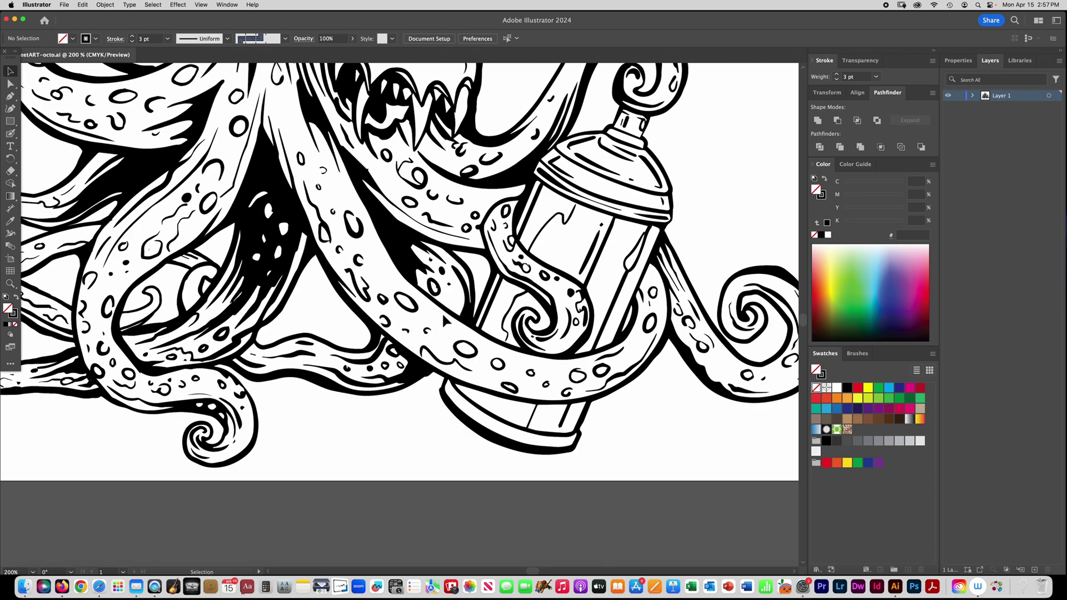
pyautogui.keyDown('alt'); pyautogui.keyDown('super'); pyautogui.click(170, 302); pyautogui.keyUp('super'); pyautogui.keyUp('alt')
pyautogui.keyDown('alt'); pyautogui.keyDown('super'); pyautogui.click(334, 314); pyautogui.keyUp('super'); pyautogui.keyUp('alt')
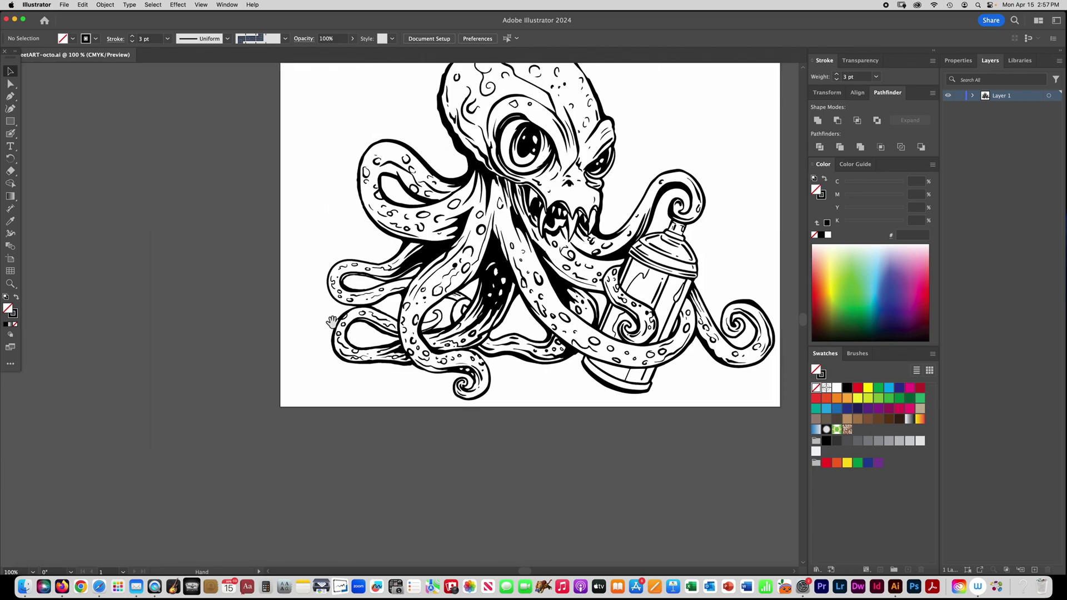
pyautogui.moveTo(323, 323); pyautogui.dragTo(134, 393)
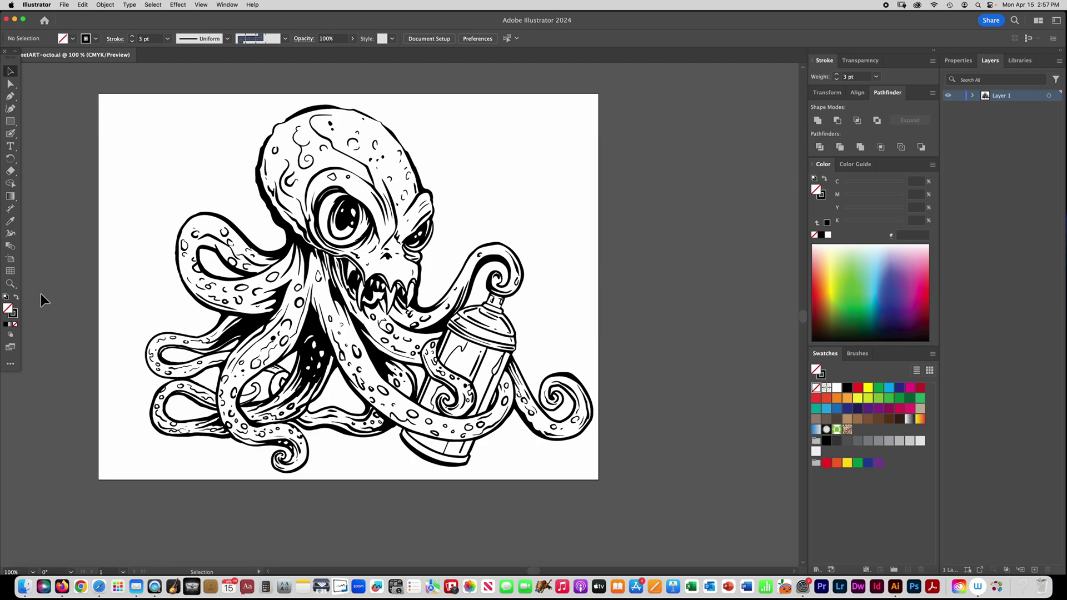
pyautogui.keyDown('super'); pyautogui.click(195, 320); pyautogui.keyUp('super')
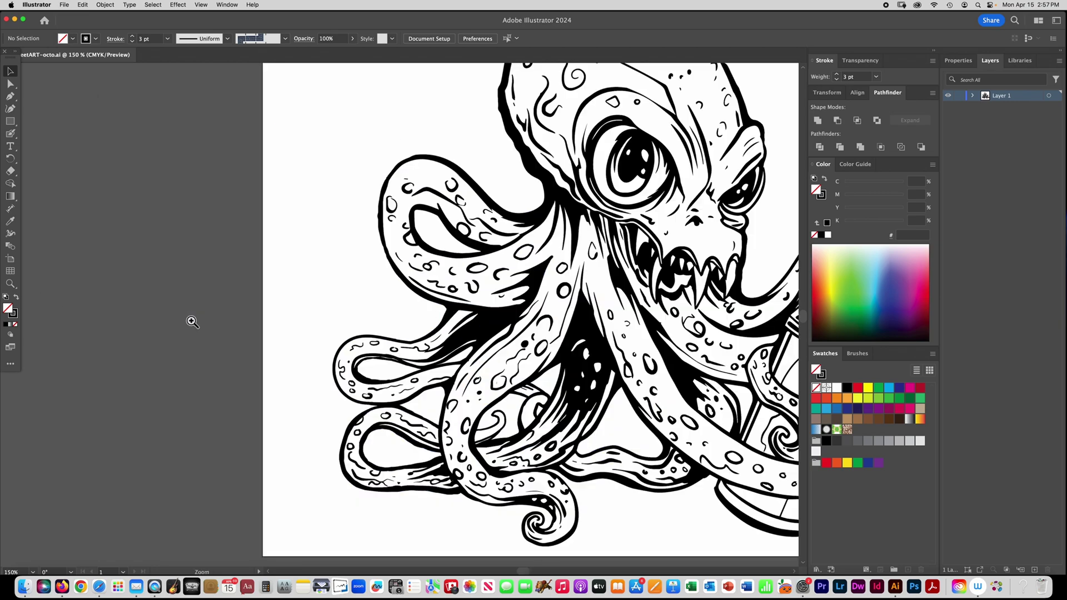
pyautogui.moveTo(334, 361); pyautogui.dragTo(83, 330)
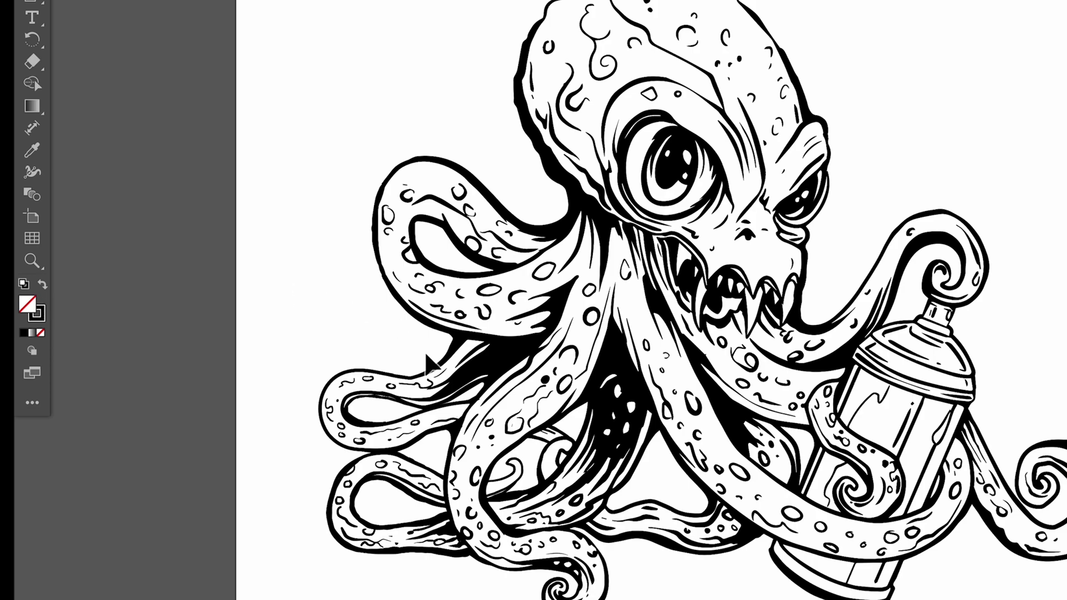
# Compare the fill and stroke attributes of the main octopus artwork and the looped tentacle path
pyautogui.click(455, 345)
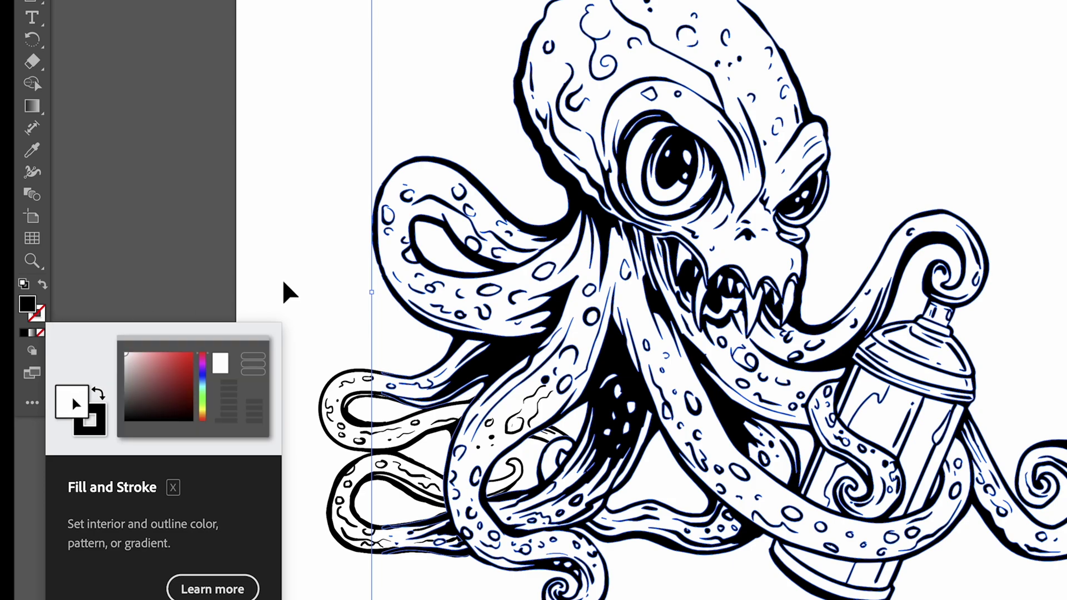
pyautogui.click(283, 282)
pyautogui.click(327, 398)
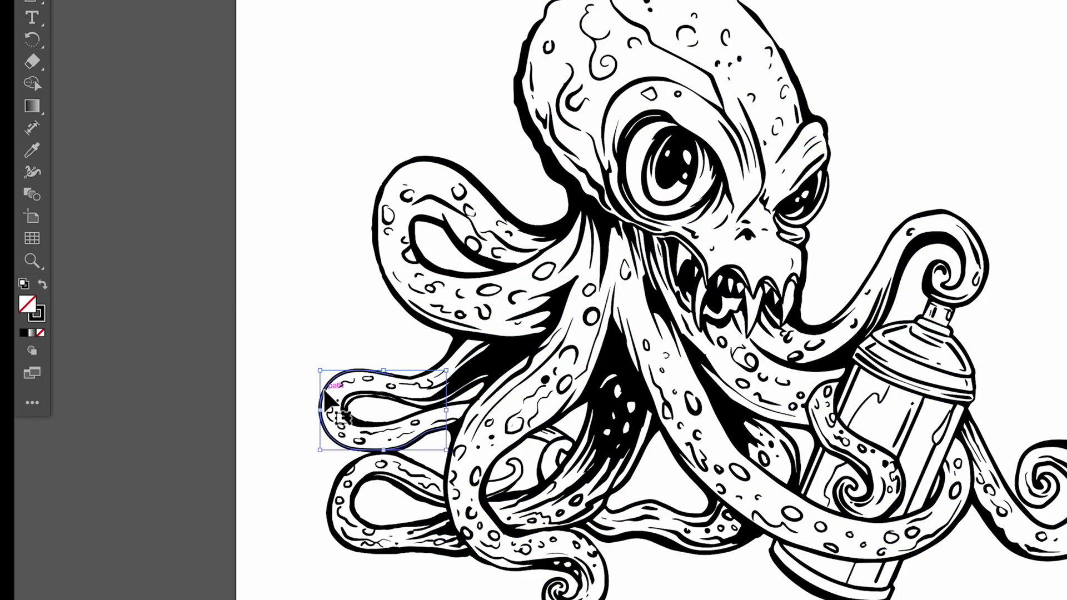
pyautogui.hotkey('shift', 'x')
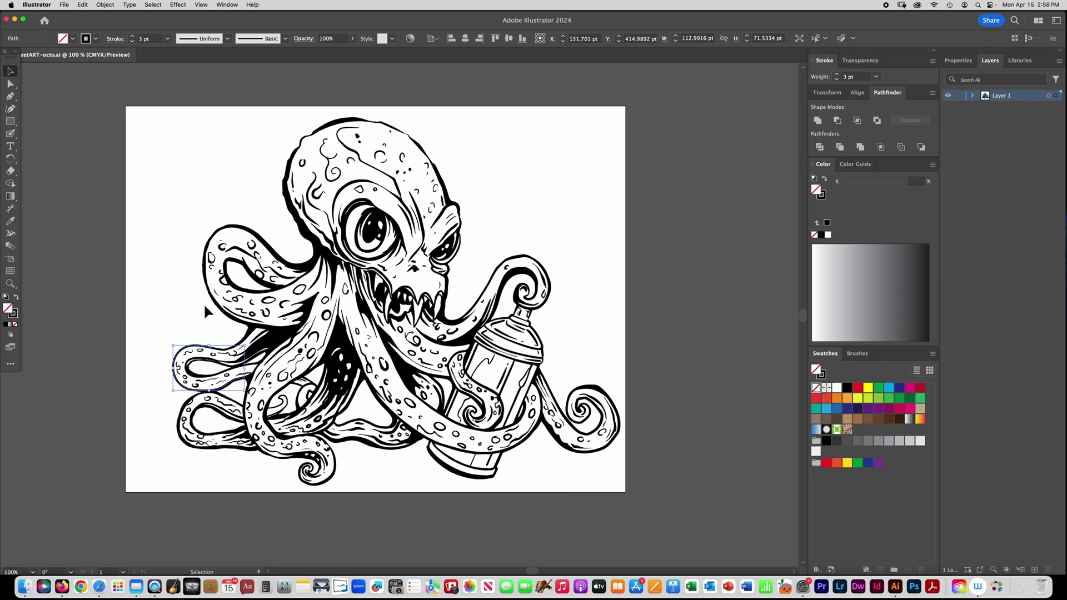
pyautogui.click(122, 328)
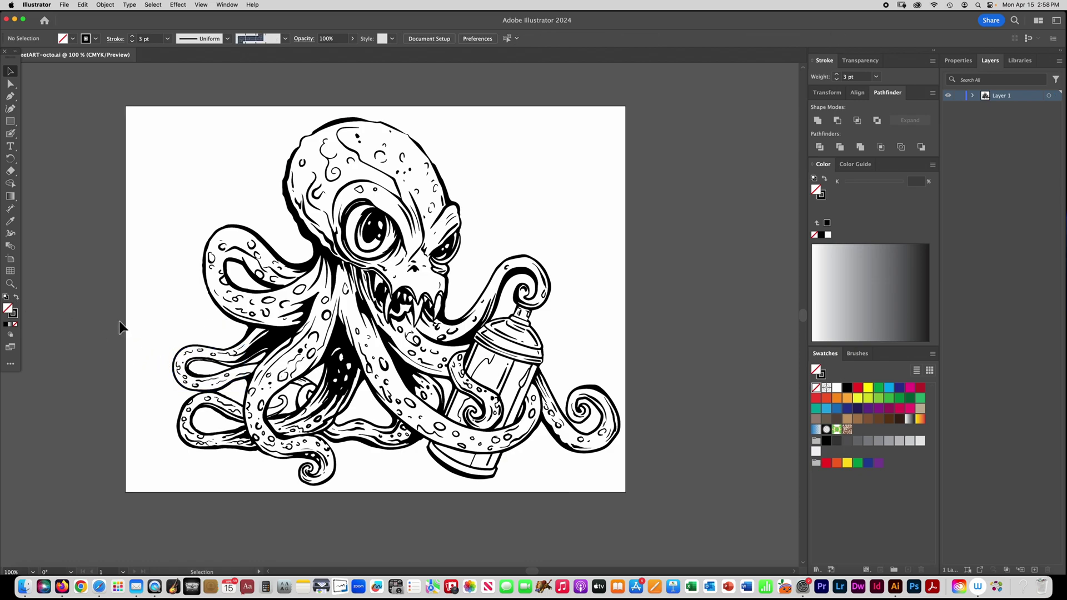
# Select the whole artwork and convert its strokes to filled shapes with Outline Stroke
pyautogui.press('super+a')
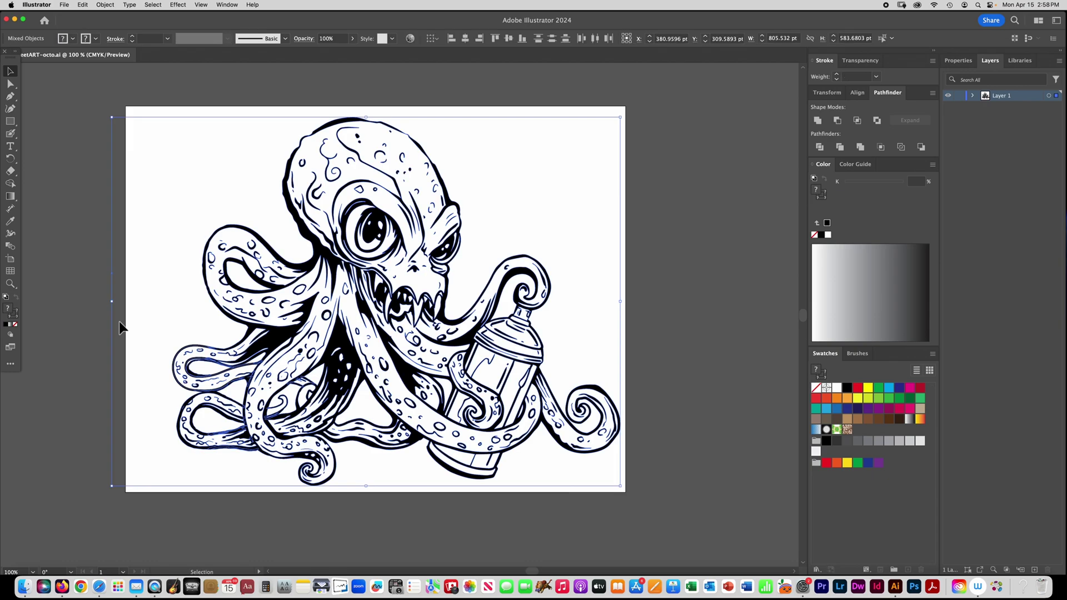
pyautogui.click(106, 5)
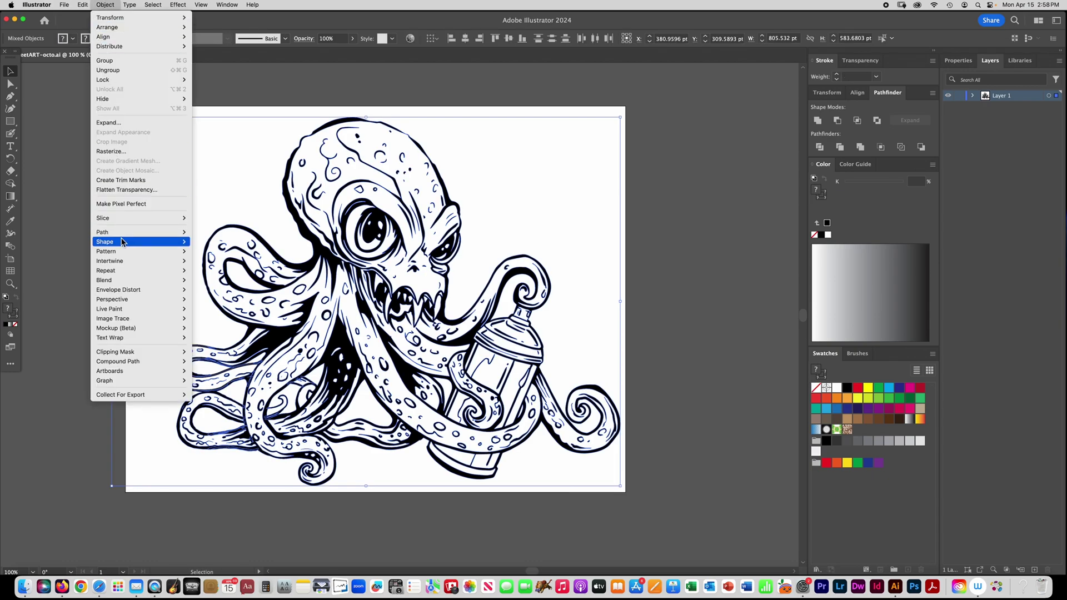
pyautogui.moveTo(167, 232)
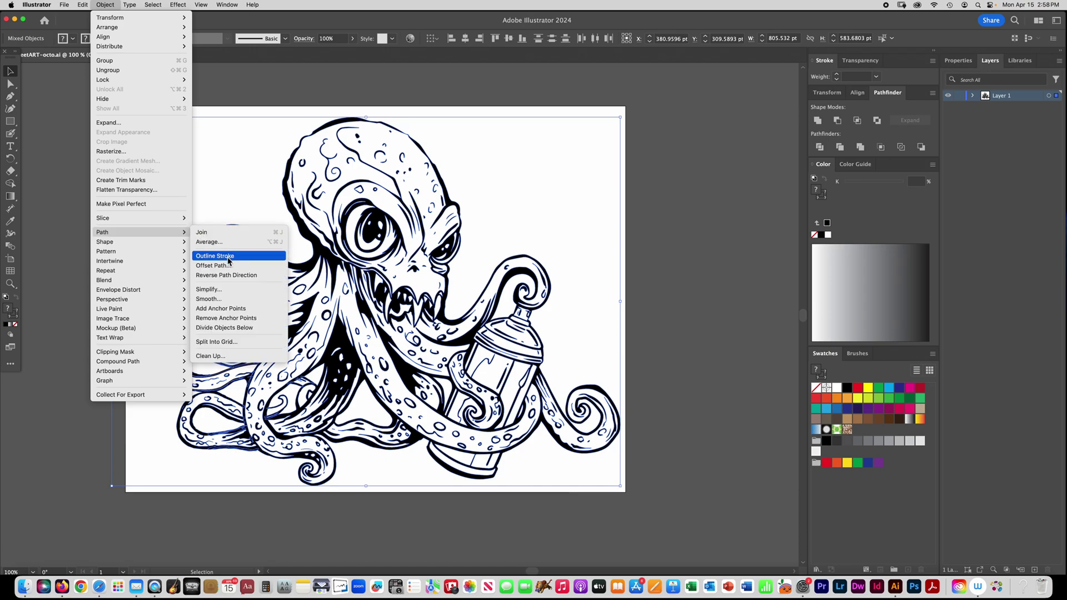
pyautogui.click(228, 257)
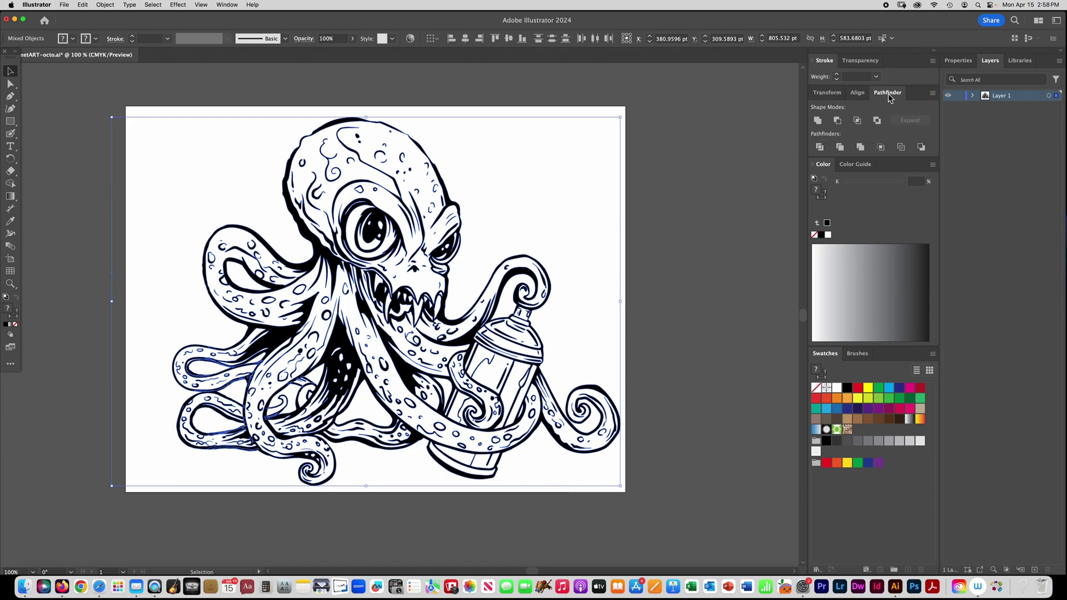
# Unite all the selected shapes with Pathfinder and check the merged paths in Outline view
pyautogui.click(818, 121)
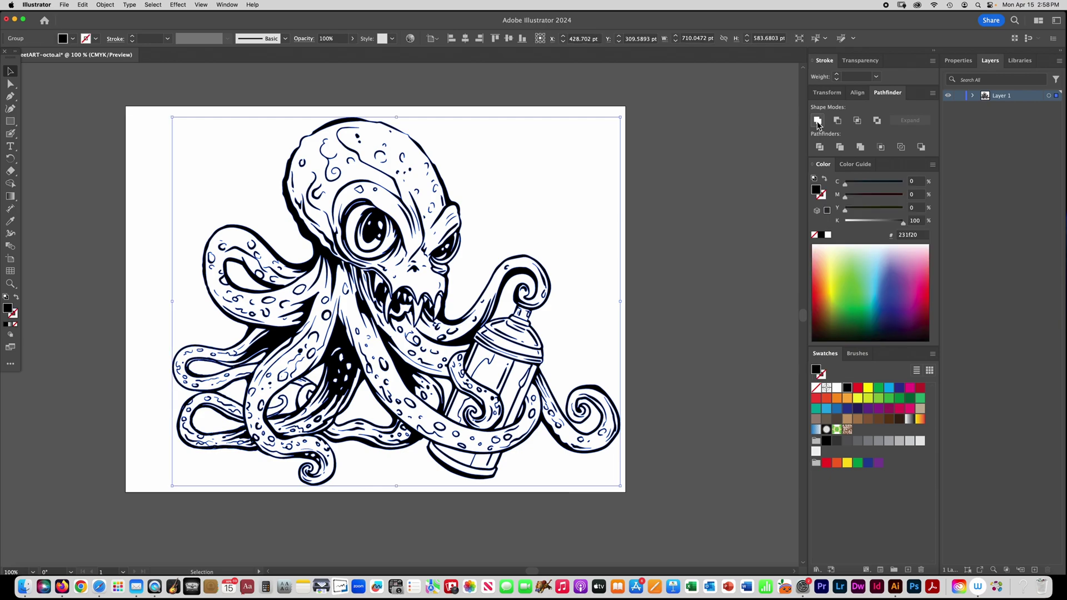
pyautogui.click(659, 157)
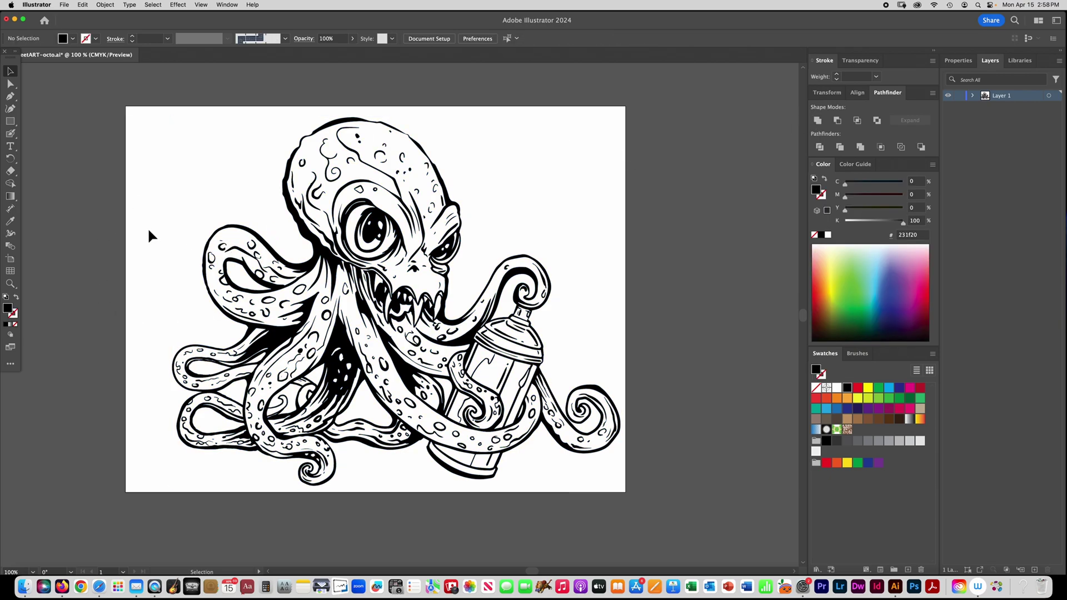
pyautogui.hotkey('ctrl', 'y')
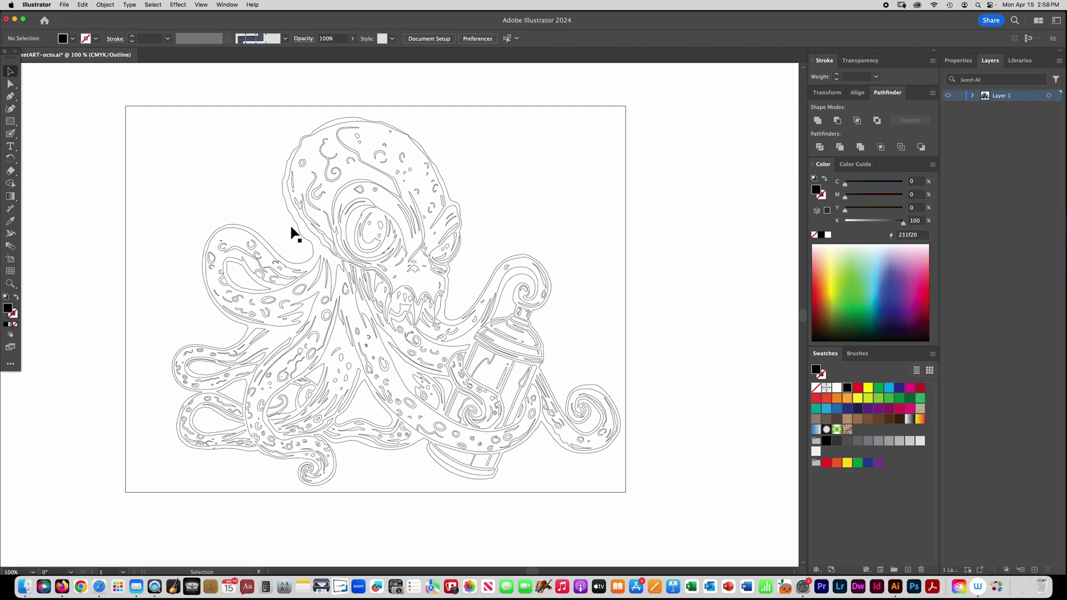
pyautogui.press('cmd+y')
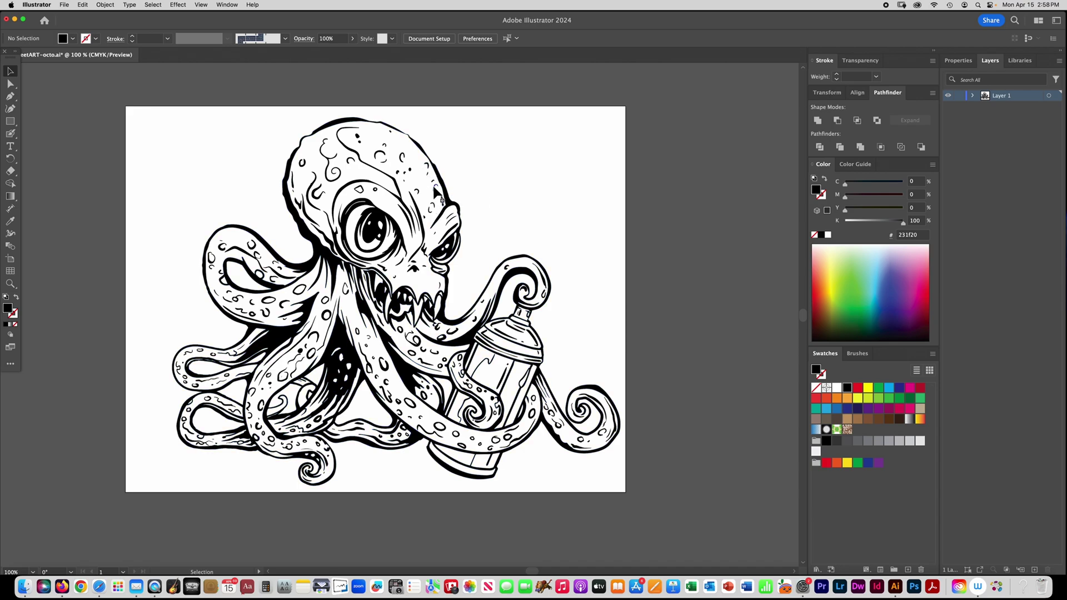
# Move the united octopus artwork off the artboard onto the empty canvas beside it
pyautogui.click(10, 125)
pyautogui.click(10, 71)
pyautogui.keyDown('alt'); pyautogui.keyDown('super'); pyautogui.click(333, 212); pyautogui.keyUp('super'); pyautogui.keyUp('alt')
pyautogui.moveTo(397, 232); pyautogui.dragTo(181, 141)
pyautogui.click(346, 405)
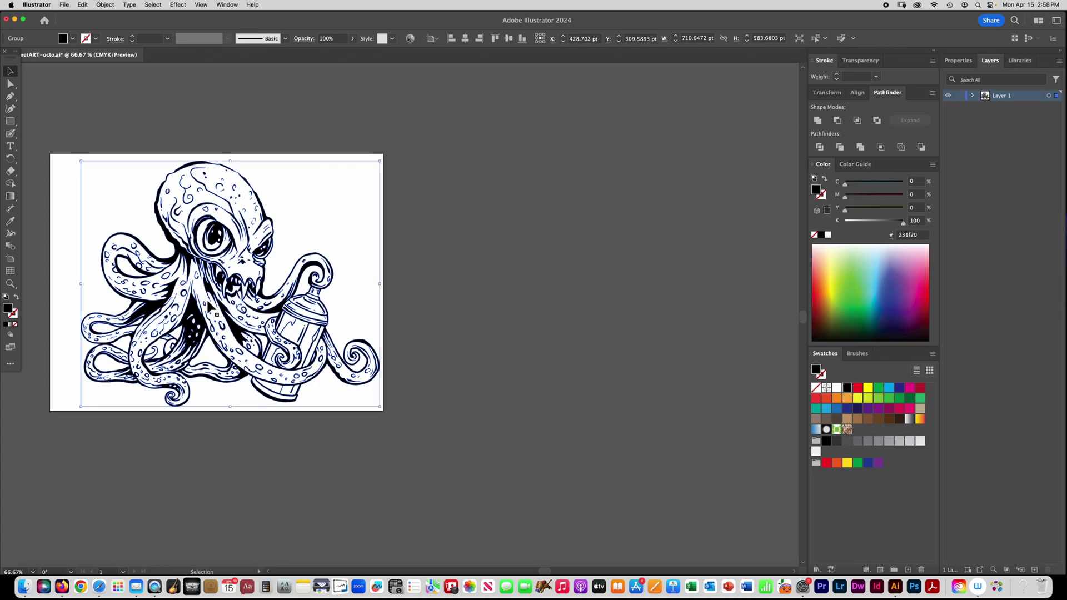
pyautogui.moveTo(224, 314); pyautogui.dragTo(602, 315)
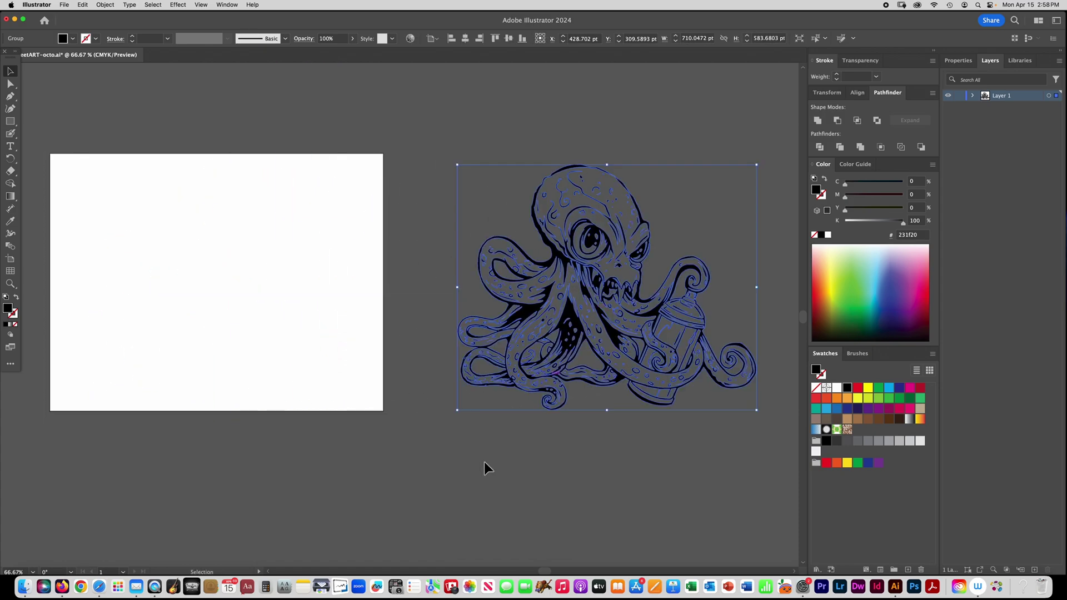
pyautogui.click(479, 462)
# Draw a rectangle about 893 by 679 pt covering the whole octopus and fill it with white
pyautogui.hscroll(5, 479, 462)
pyautogui.press('m')
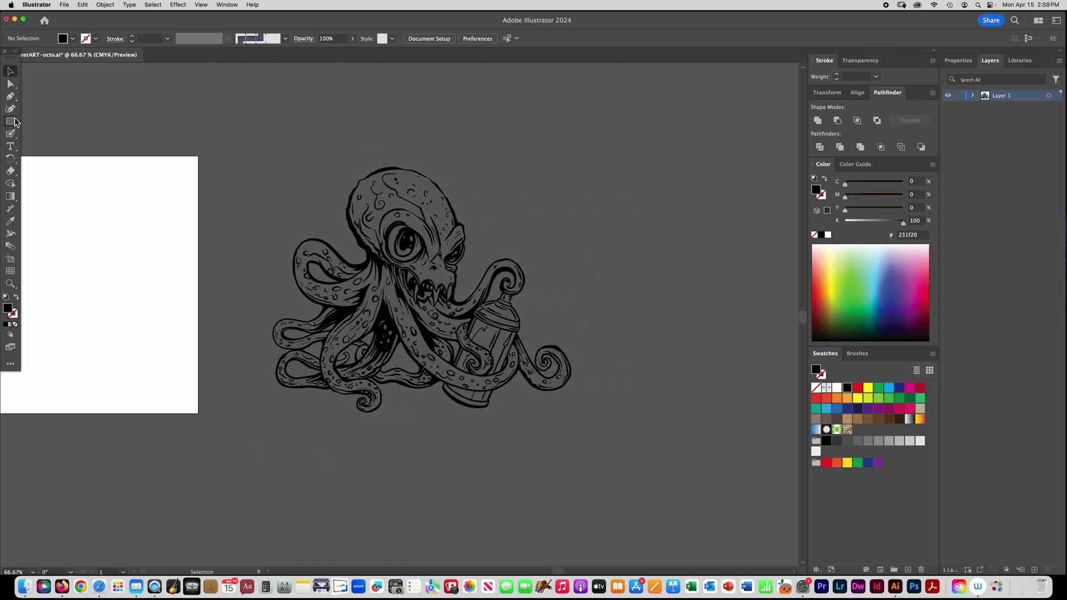
pyautogui.moveTo(230, 148)
pyautogui.mouseDown()
pyautogui.moveTo(471, 411)
pyautogui.moveTo(605, 434)
pyautogui.mouseUp()
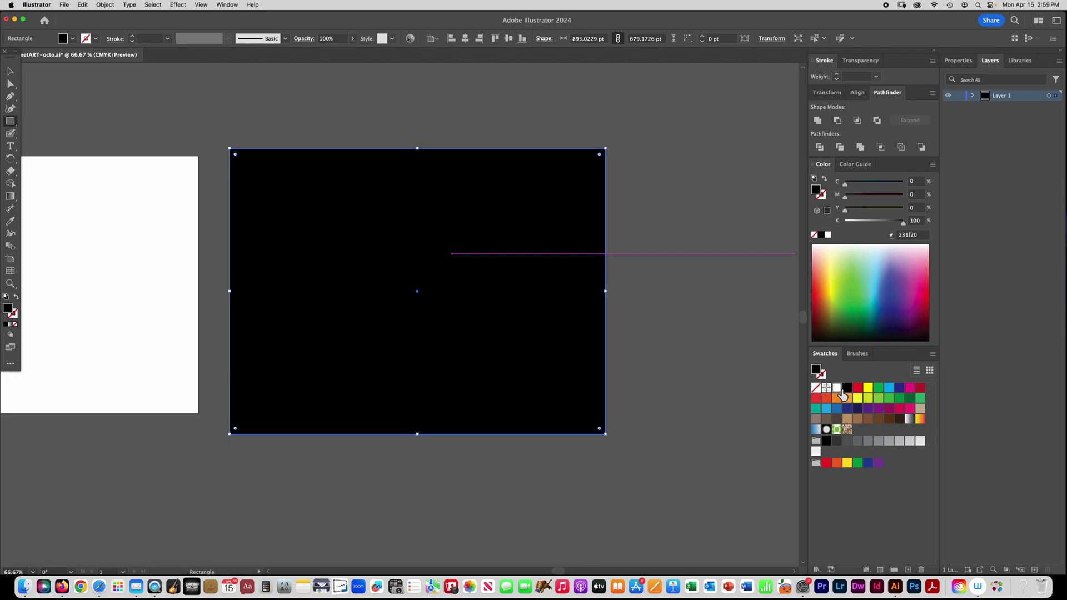
pyautogui.click(839, 389)
# Send the white rectangle to the back, behind the octopus artwork
pyautogui.click(106, 4)
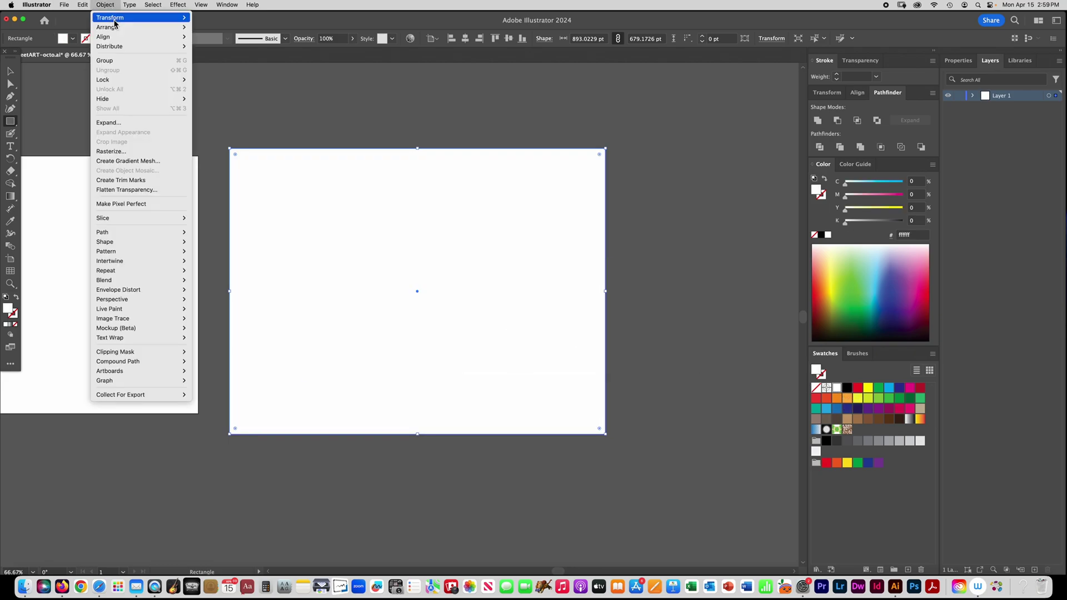
pyautogui.moveTo(116, 27)
pyautogui.click(213, 57)
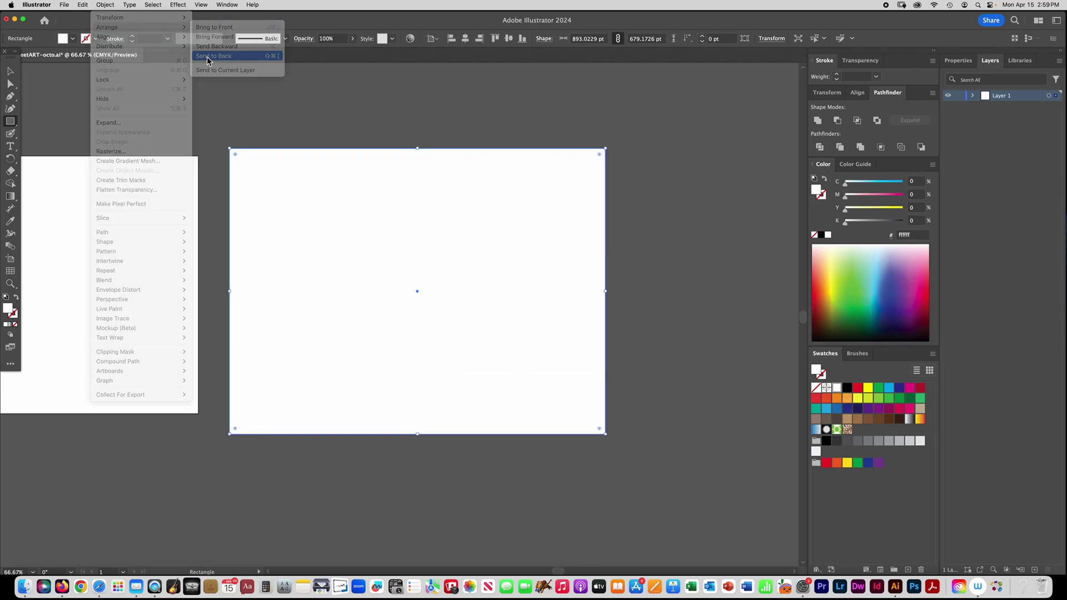
# Select the octopus together with the white rectangle and split them into separate shapes with Pathfinder Divide
pyautogui.click(10, 71)
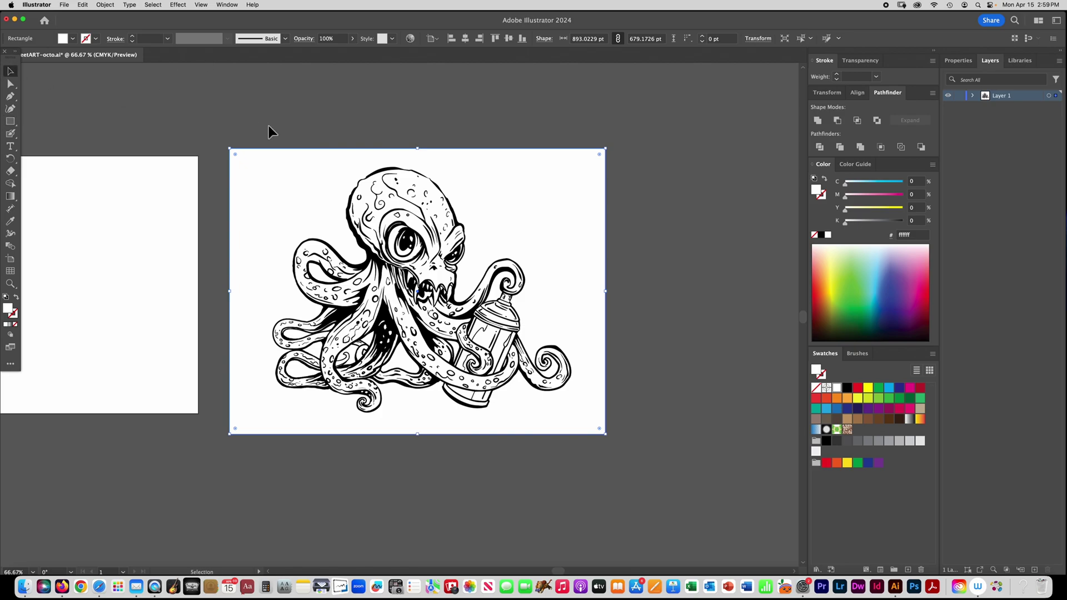
pyautogui.moveTo(211, 130); pyautogui.dragTo(626, 466)
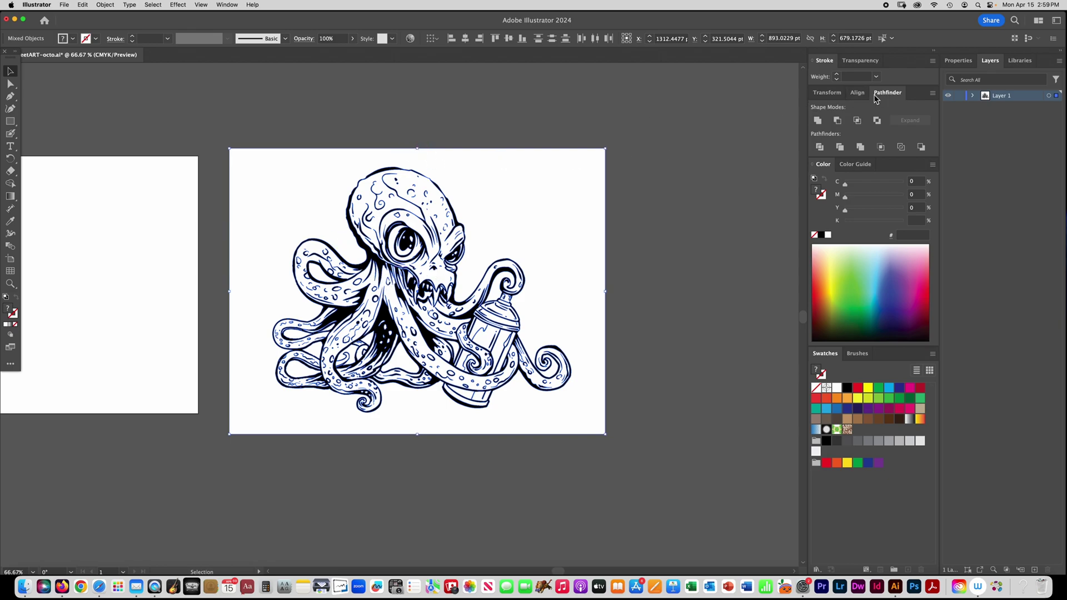
pyautogui.click(819, 148)
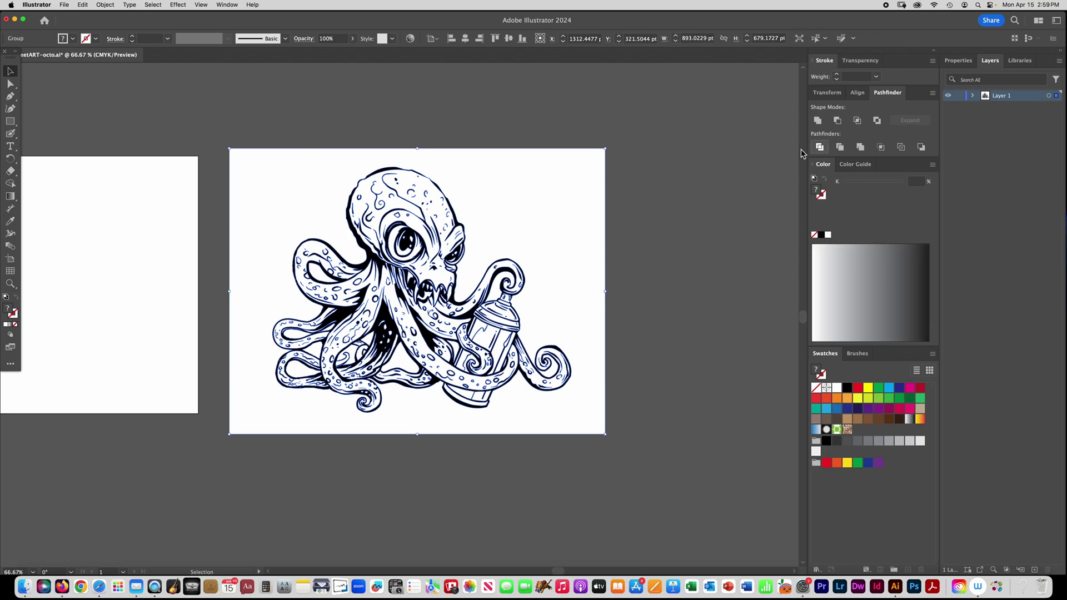
# Directly select the white background shape surrounding the octopus, pull it away from the artwork and delete it
pyautogui.click(10, 84)
pyautogui.click(181, 131)
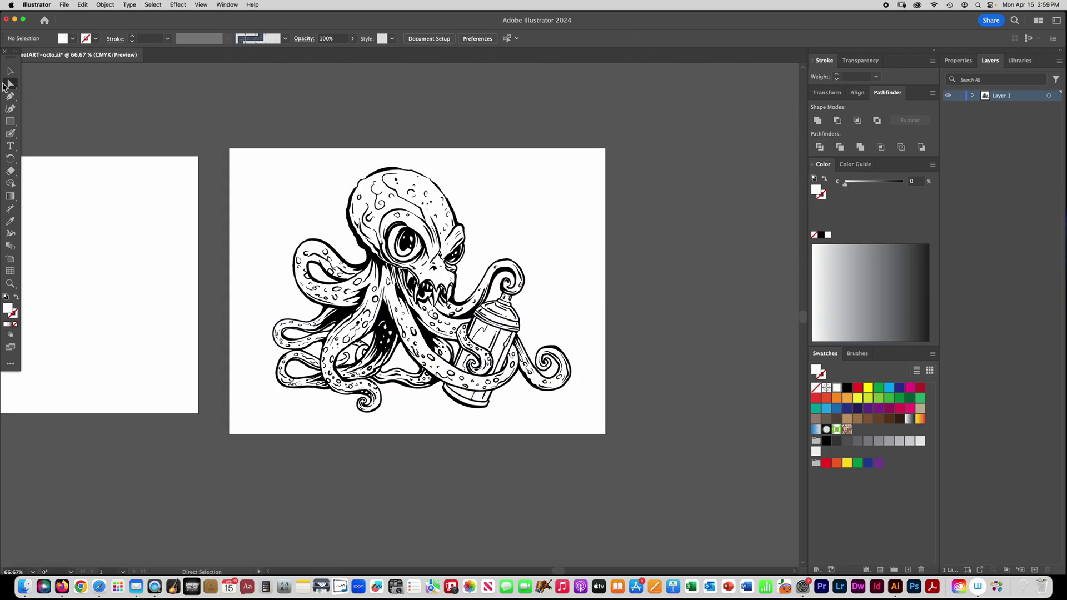
pyautogui.click(251, 173)
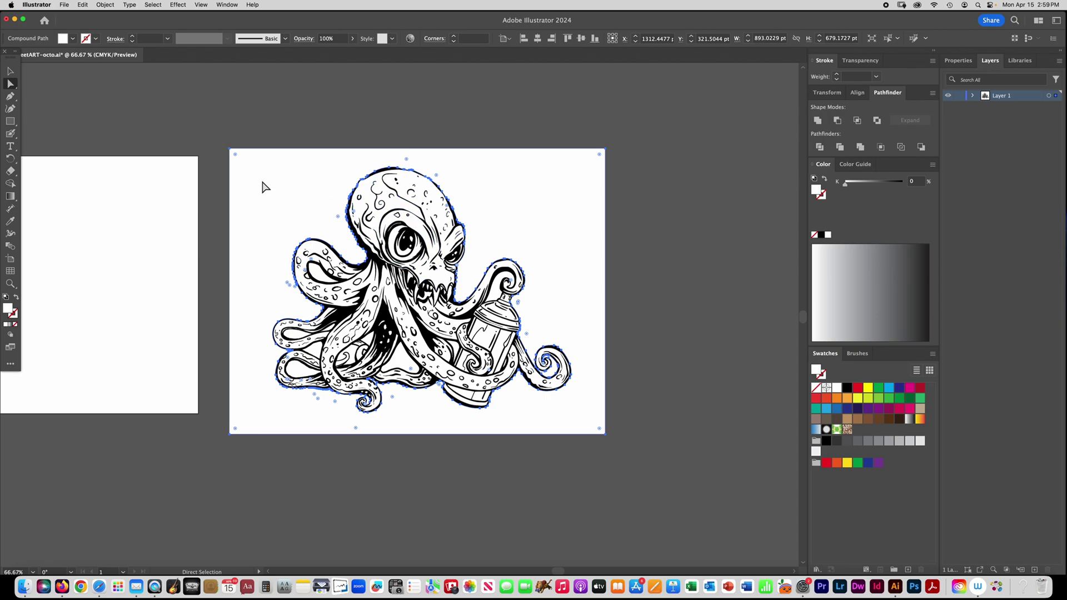
pyautogui.moveTo(258, 187); pyautogui.dragTo(592, 147)
pyautogui.press('Delete')
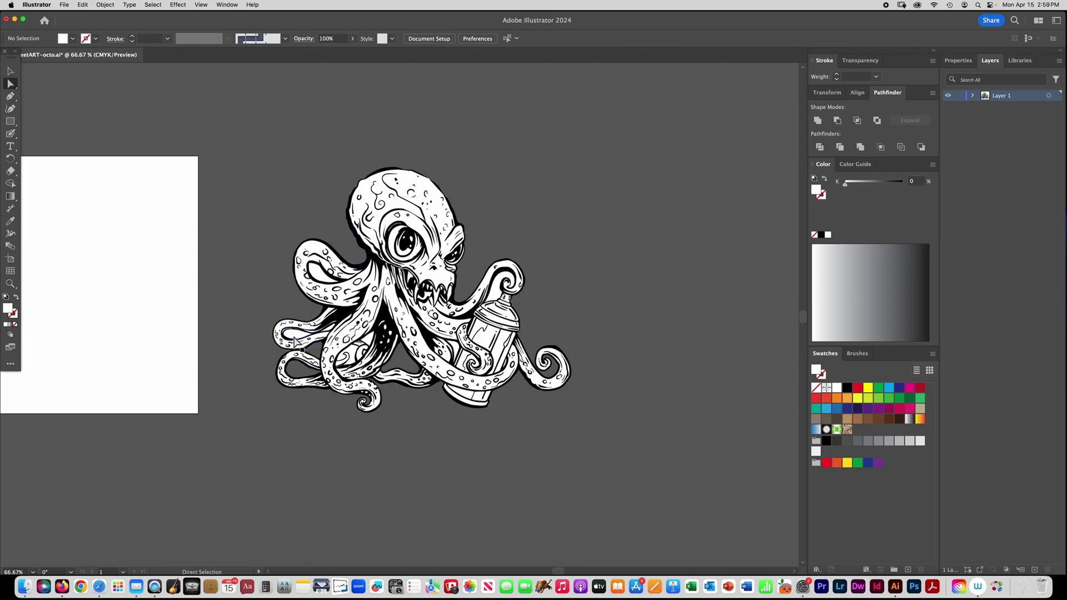
# Pick out and clear the leftover white background pieces in the gaps between the lower tentacles
pyautogui.click(371, 344)
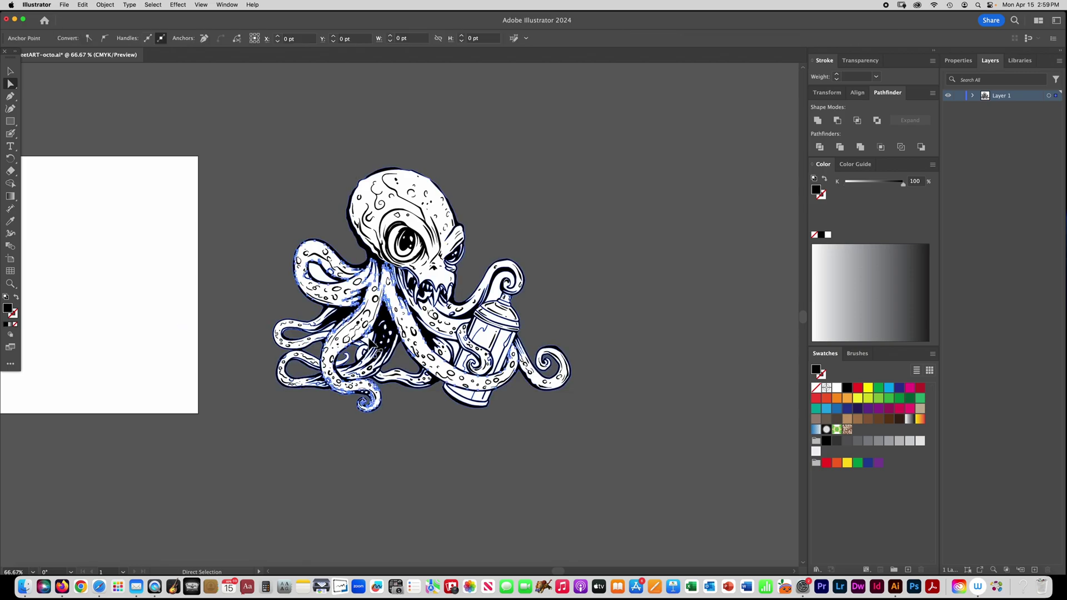
pyautogui.click(362, 347)
pyautogui.click(352, 347)
pyautogui.keyDown('super'); pyautogui.click(348, 341); pyautogui.keyUp('super')
pyautogui.keyDown('super'); pyautogui.click(348, 341); pyautogui.keyUp('super')
pyautogui.click(431, 248)
pyautogui.click(405, 214)
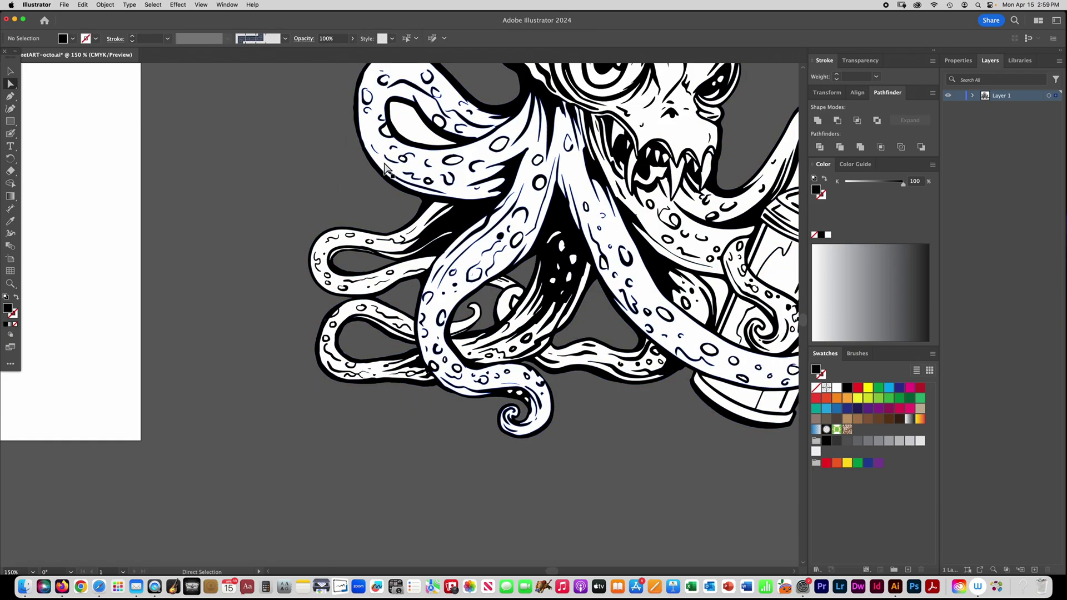
pyautogui.hscroll(10, 387, 169)
pyautogui.scroll(3, 388, 170)
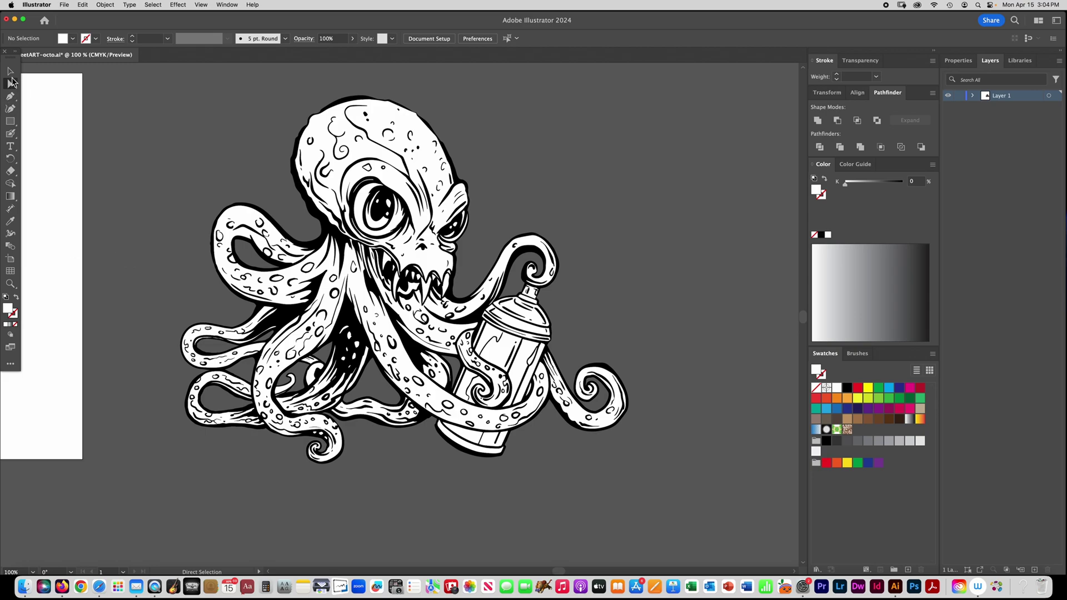
# Try moving the white head shape away from the line art and undo the move
pyautogui.click(388, 115)
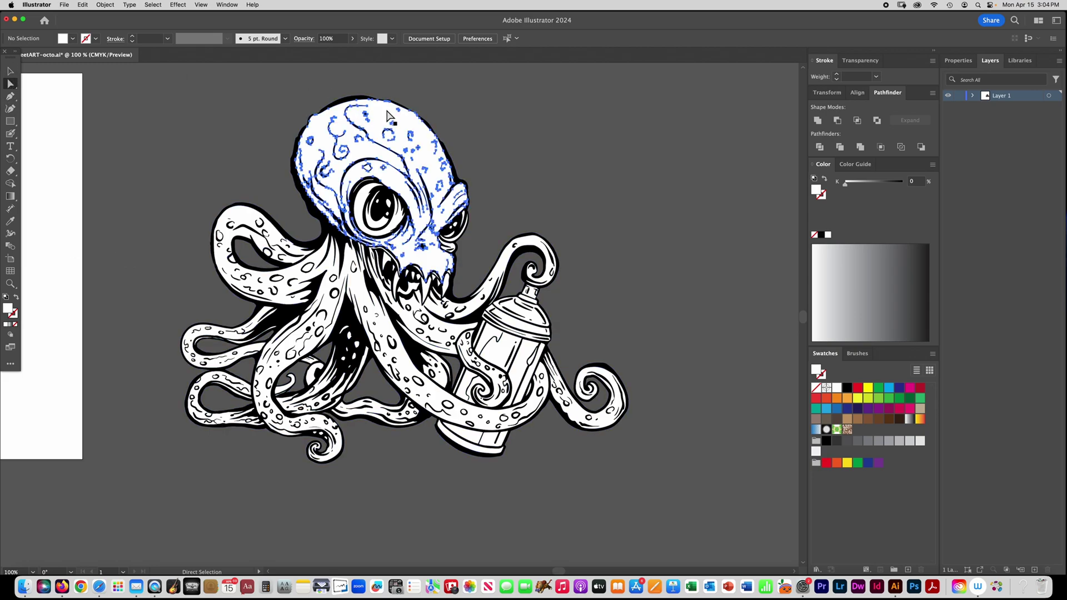
pyautogui.moveTo(394, 121); pyautogui.dragTo(143, 105)
pyautogui.press('super+z')
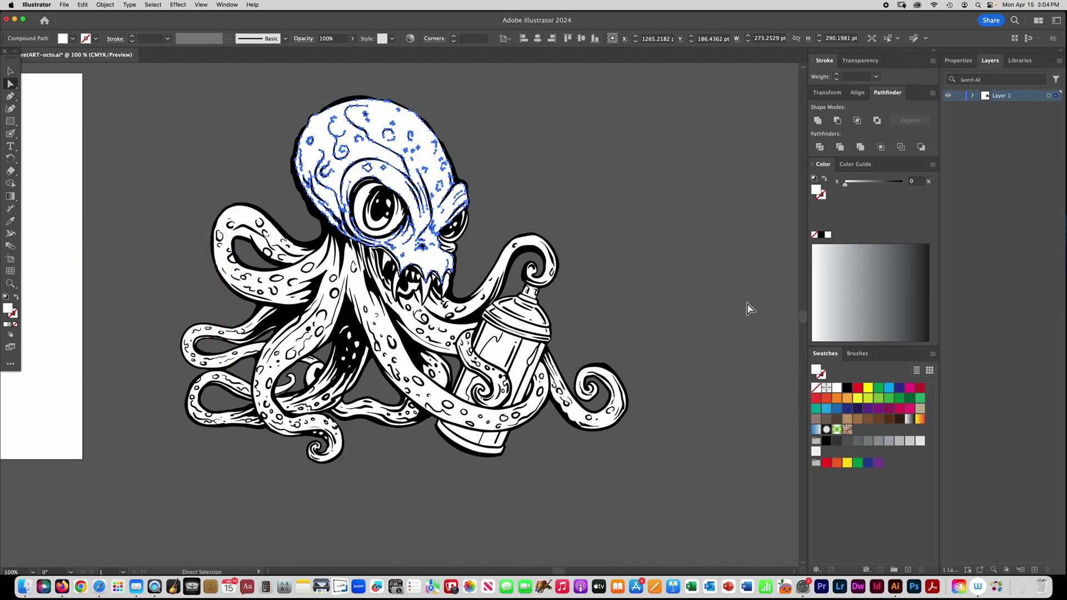
# Fill the white head shape and the large front tentacles with dark green (#009444)
pyautogui.click(899, 399)
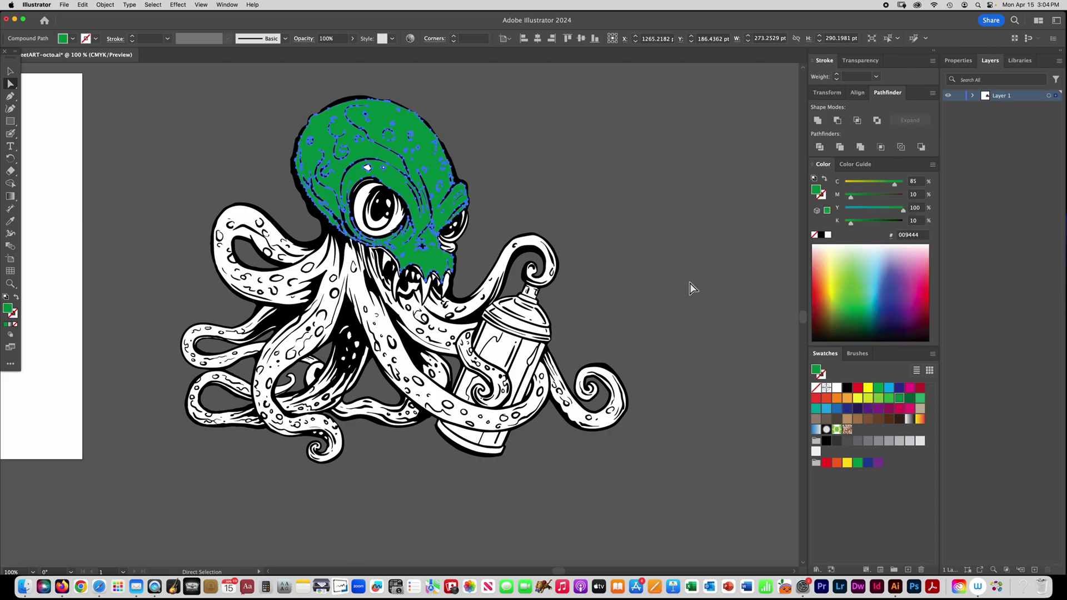
pyautogui.click(670, 244)
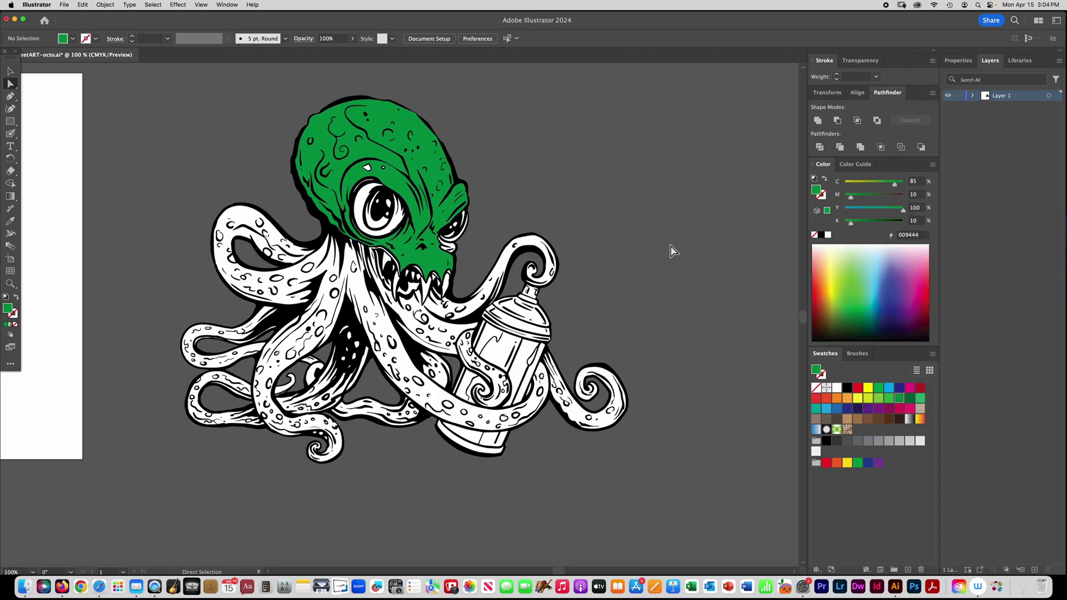
pyautogui.click(350, 264)
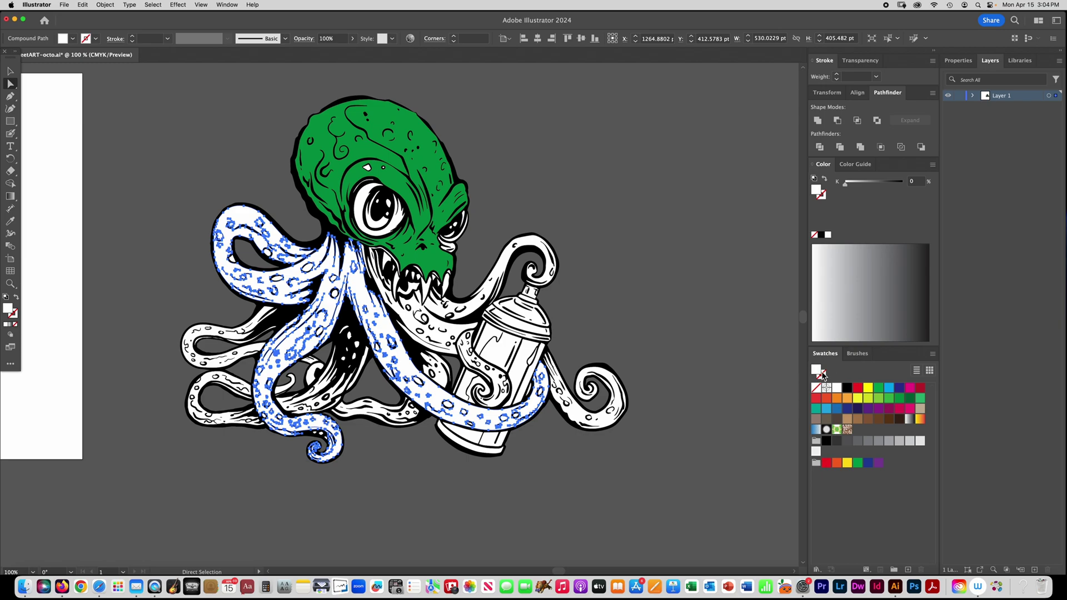
pyautogui.click(900, 398)
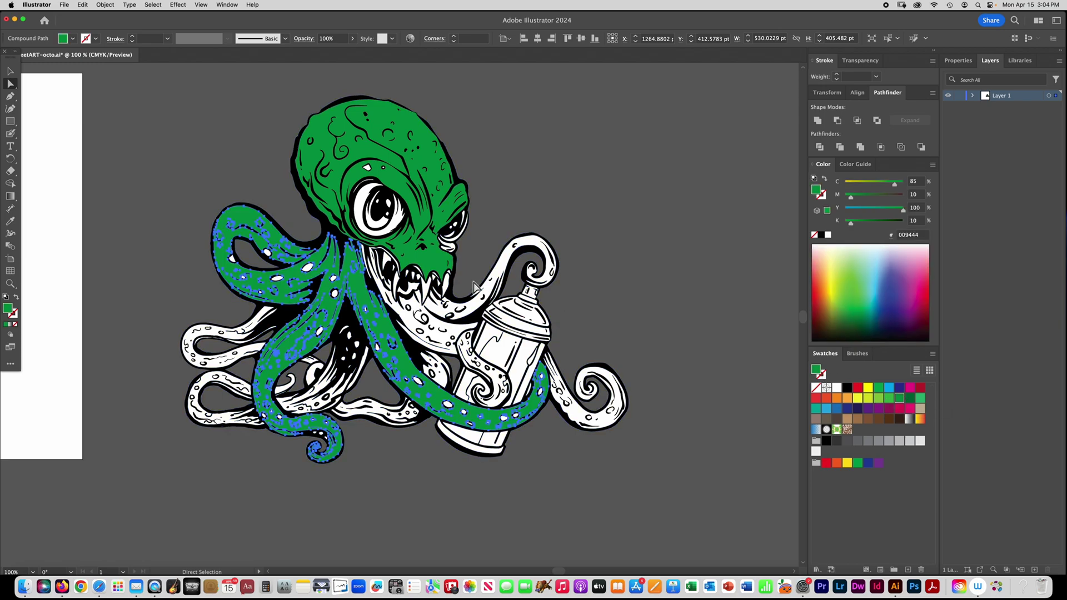
# Fill the raised tentacle holding the spray can's nozzle and the lower middle tentacle with the same dark green
pyautogui.click(527, 275)
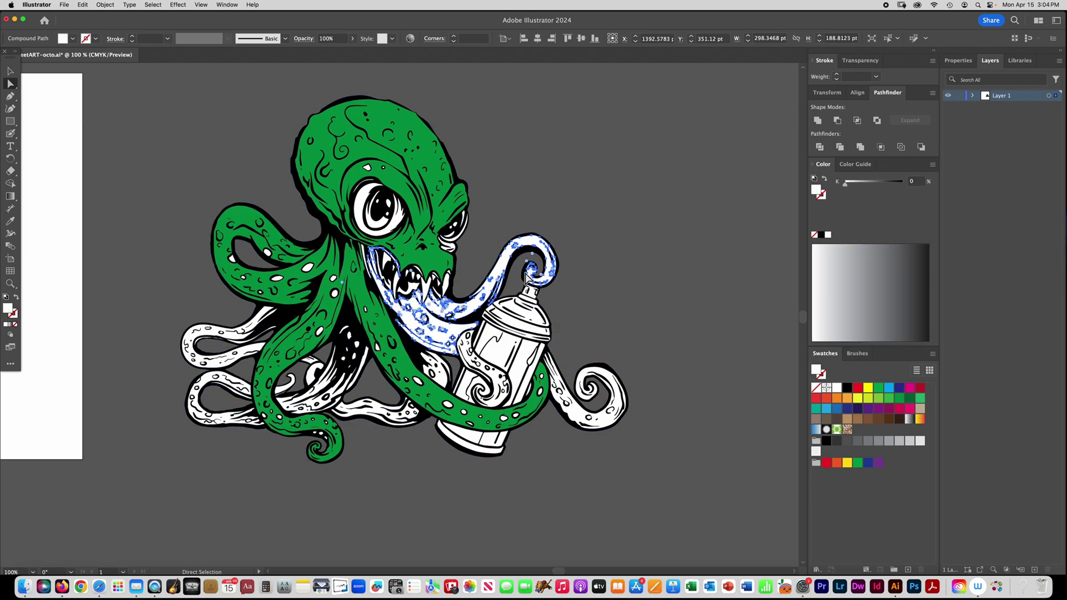
pyautogui.click(899, 399)
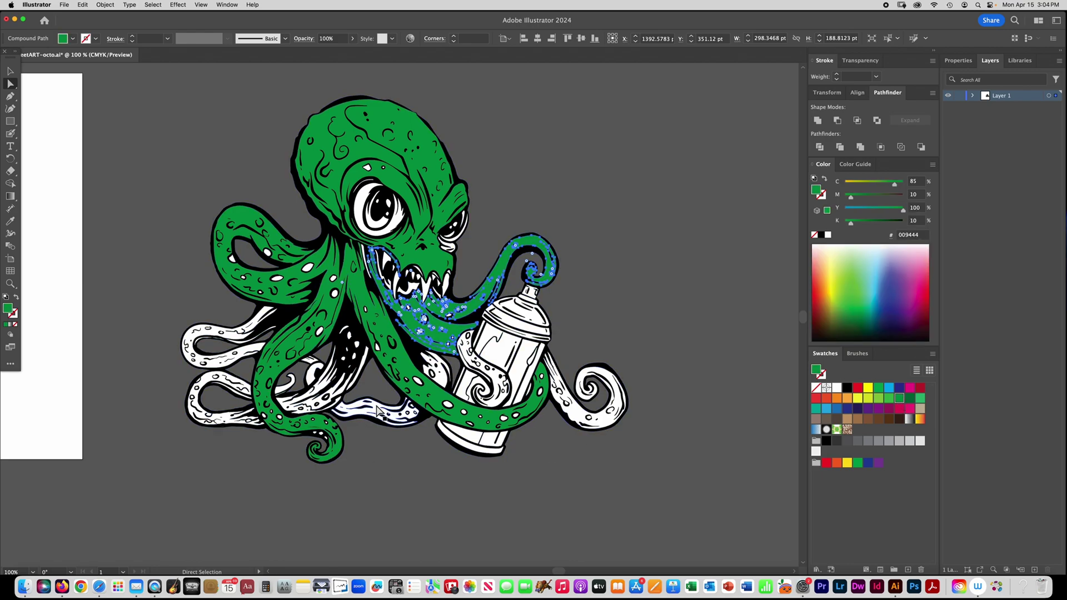
pyautogui.click(378, 411)
pyautogui.click(900, 398)
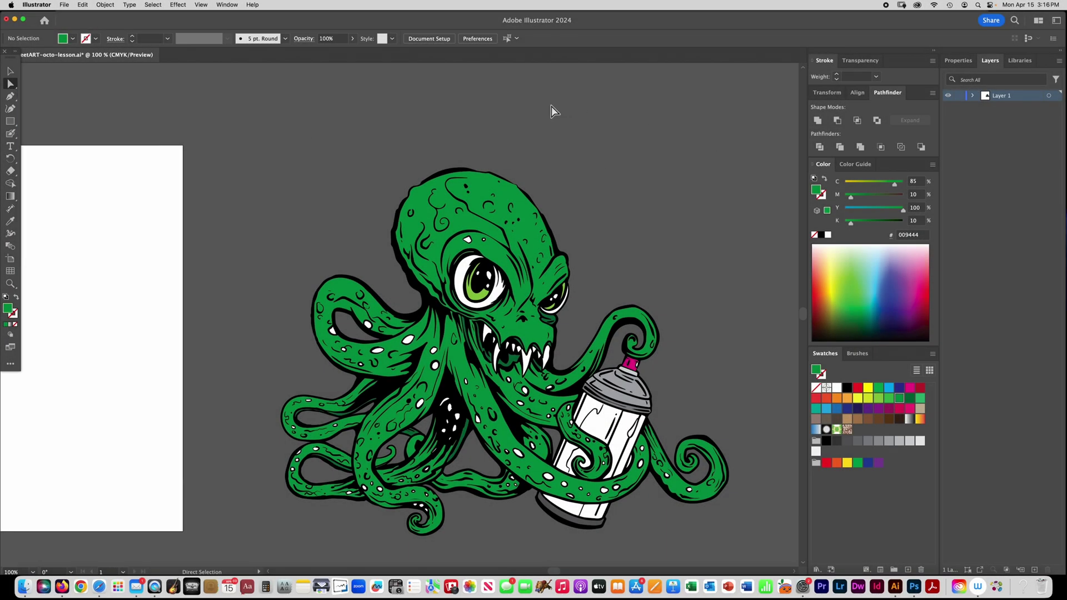
# Offset the dark green head's path by -3 pt and fill the resulting inner shape with brighter green (#39b54a)
pyautogui.hscroll(5, 571, 127)
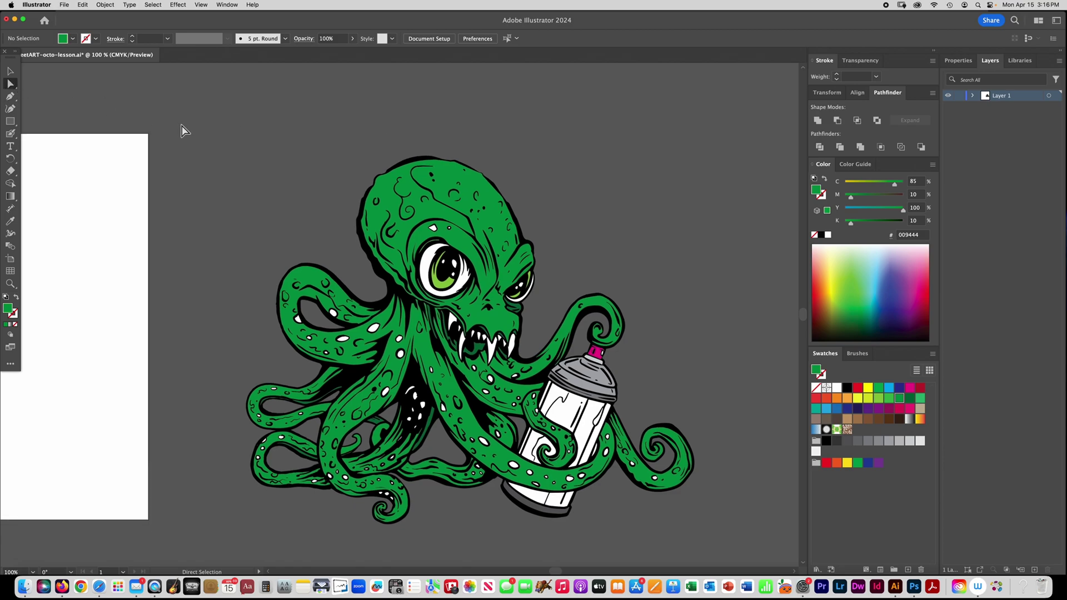
pyautogui.click(456, 175)
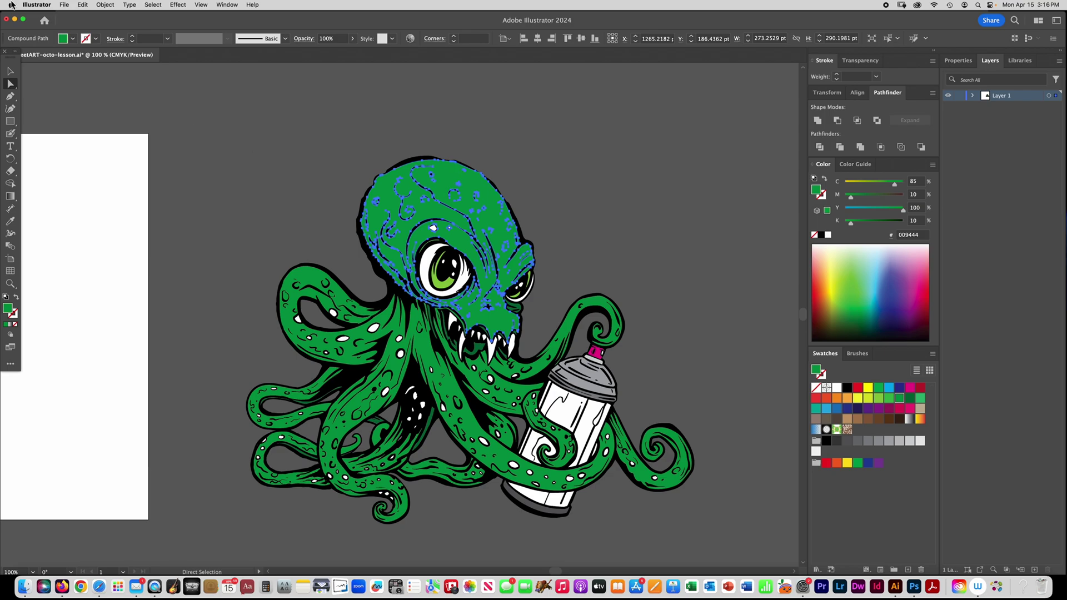
pyautogui.click(106, 5)
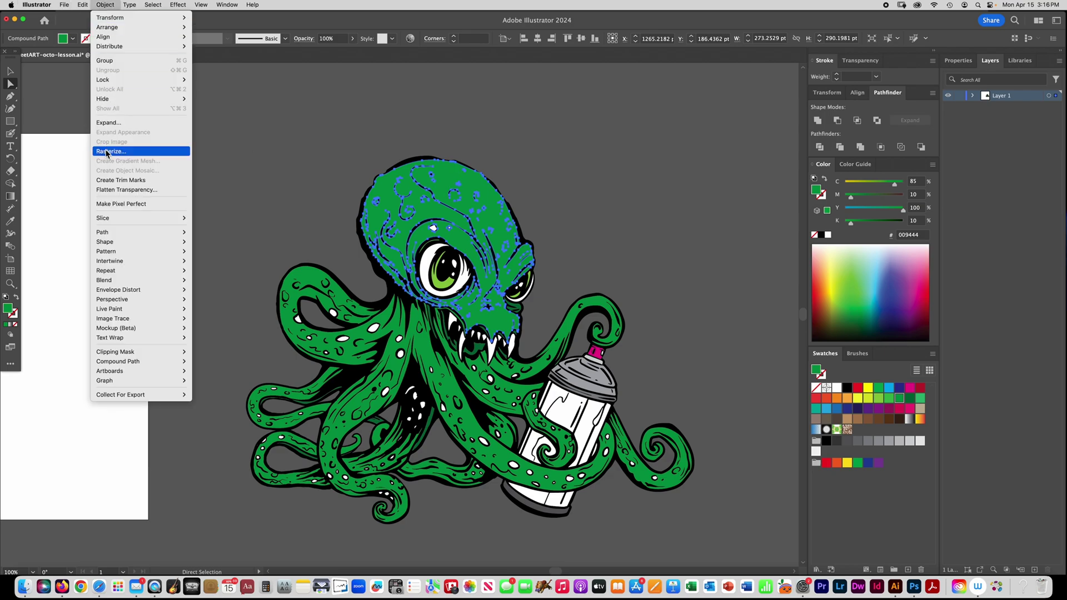
pyautogui.moveTo(178, 239)
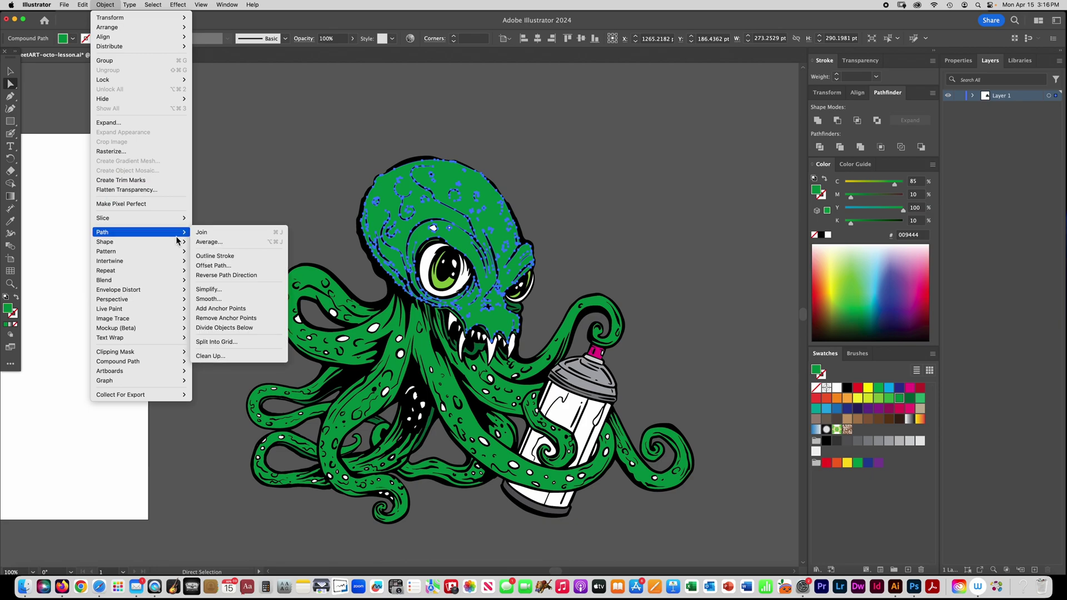
pyautogui.click(218, 265)
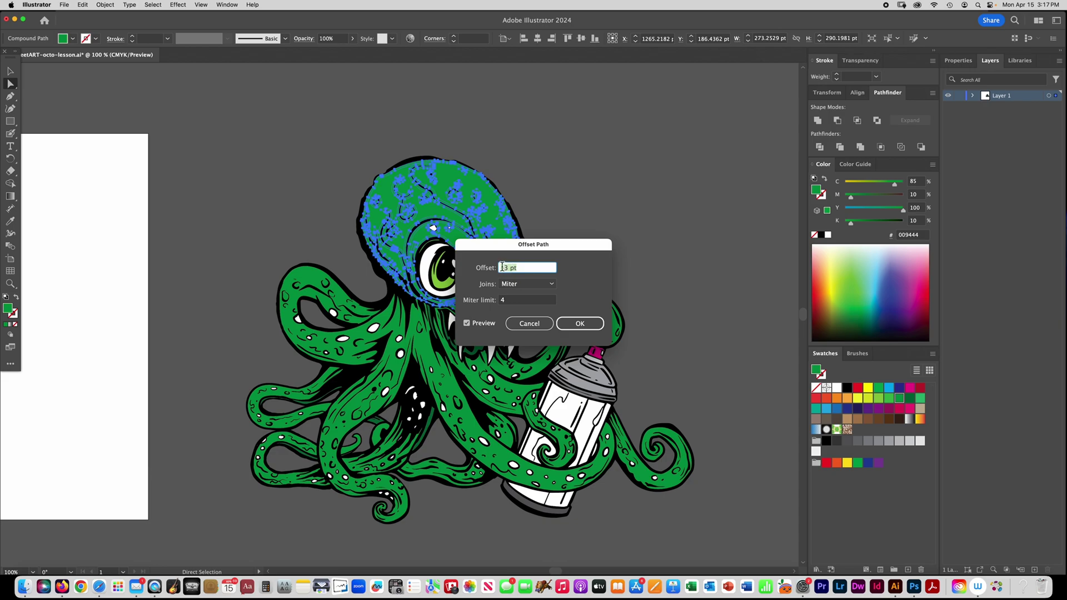
pyautogui.click(579, 324)
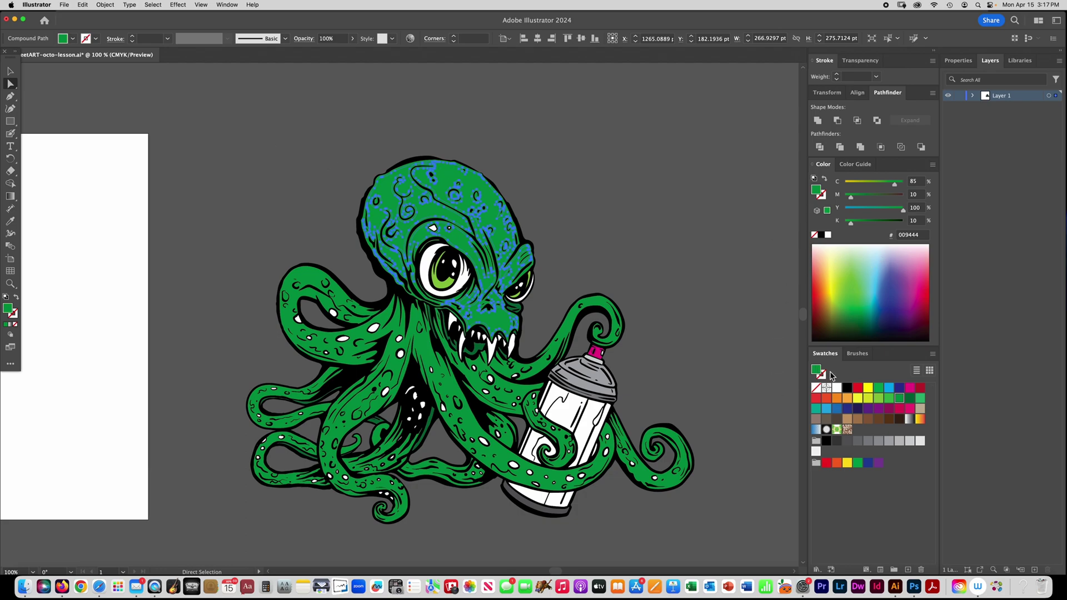
pyautogui.click(889, 400)
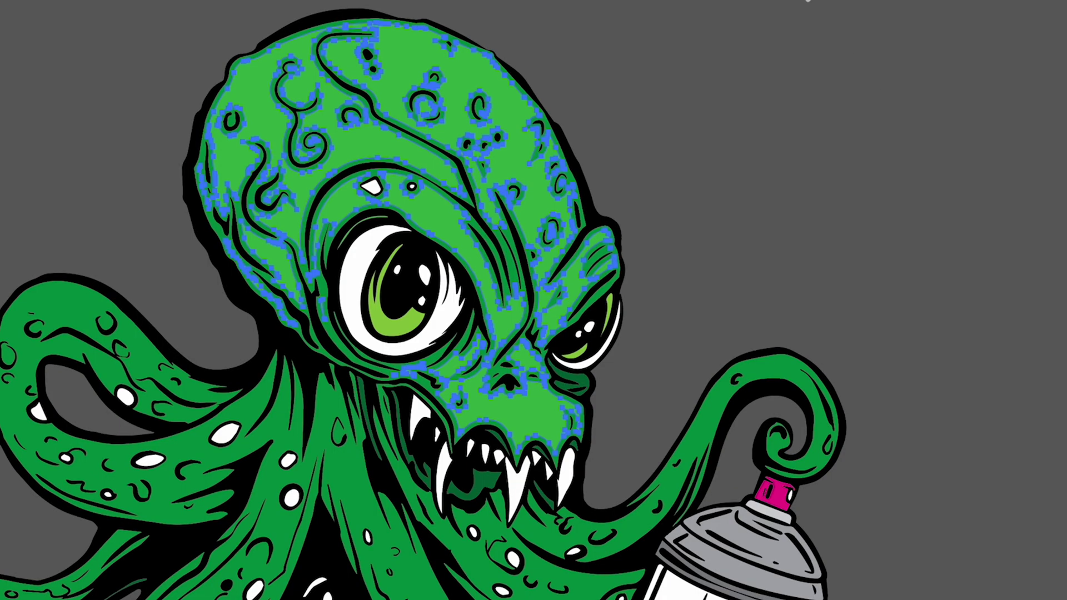
pyautogui.click(808, 1)
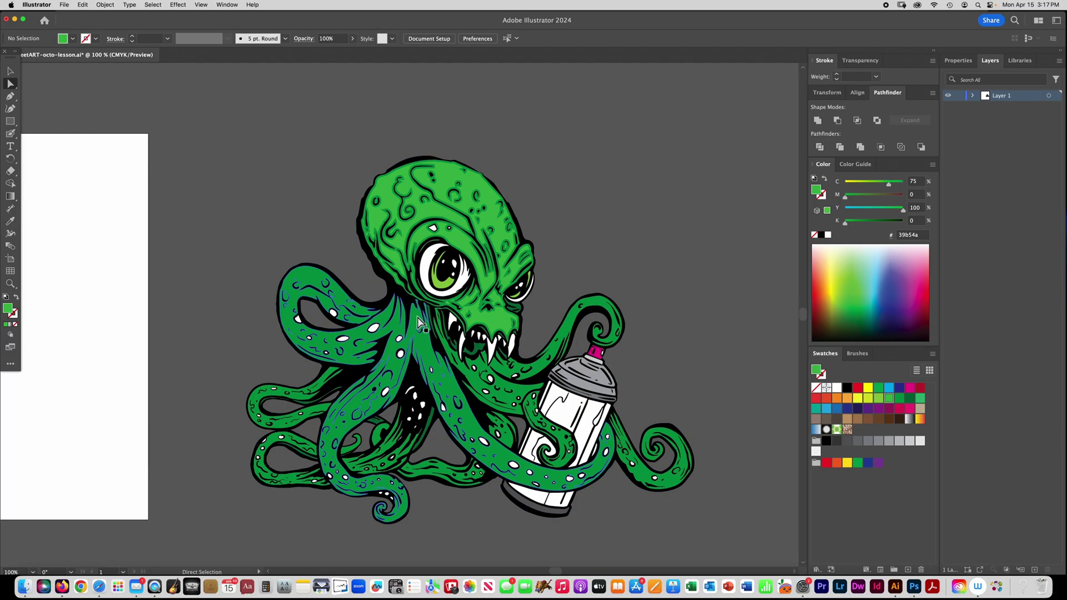
# Offset the large front tentacles' path inward with the same settings and fill the inner shape with the brighter green (#39b54a)
pyautogui.click(333, 411)
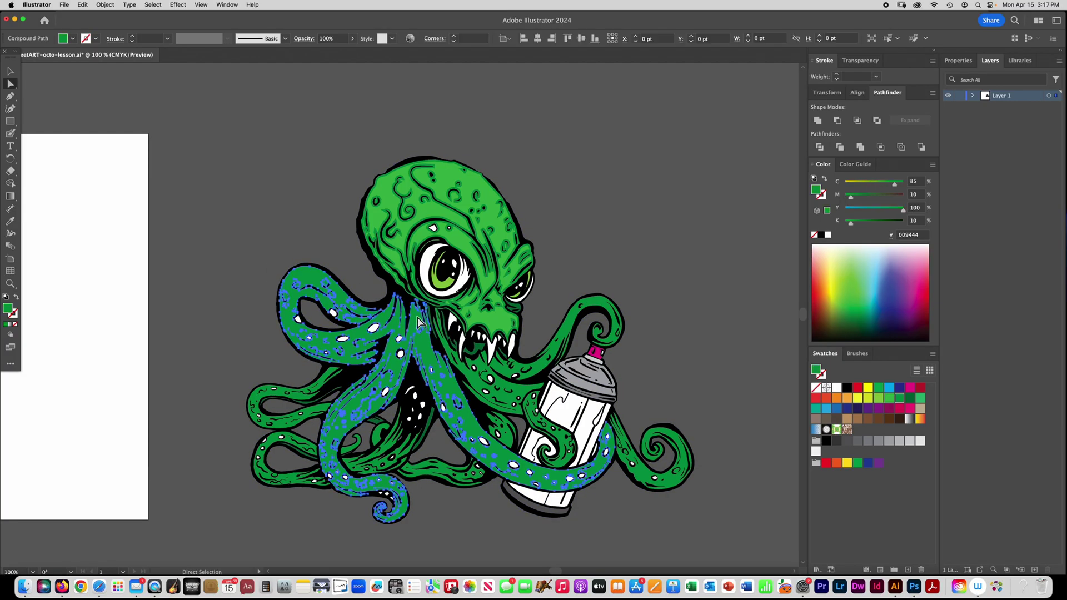
pyautogui.click(105, 4)
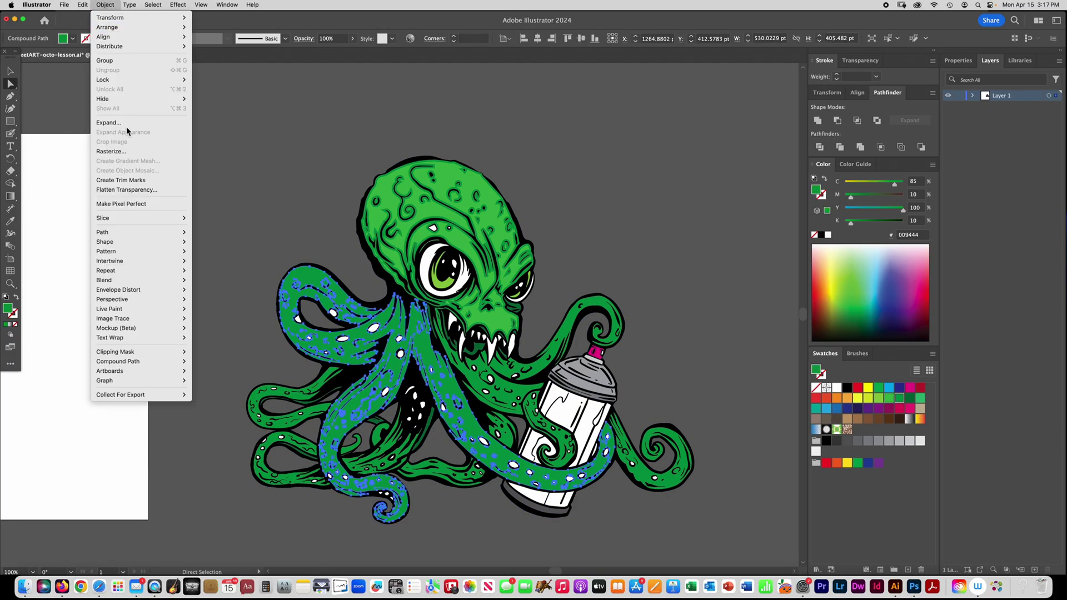
pyautogui.moveTo(139, 231)
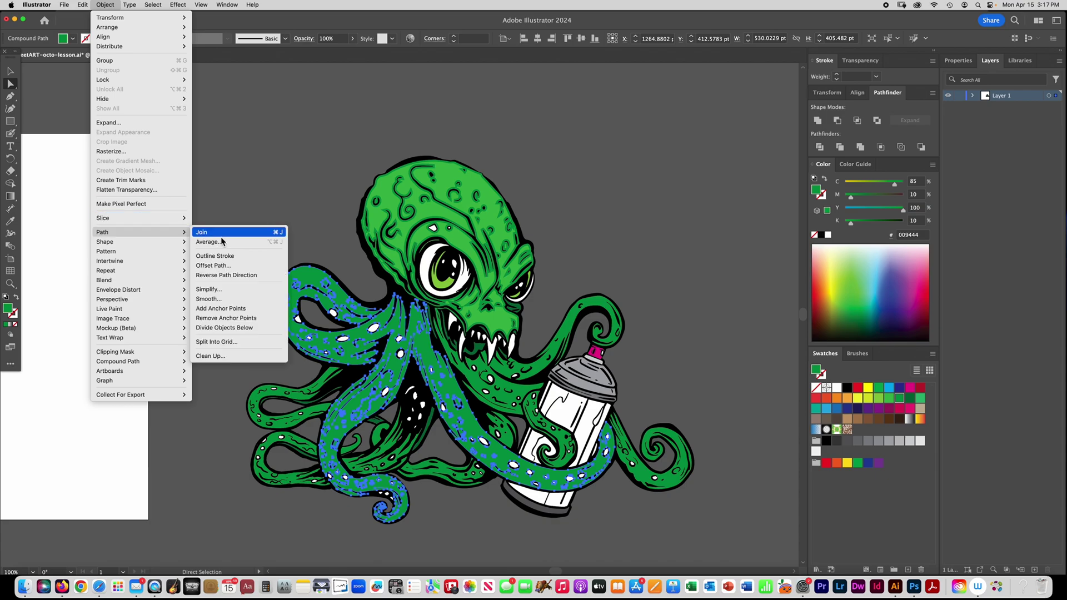
pyautogui.click(228, 265)
pyautogui.click(578, 325)
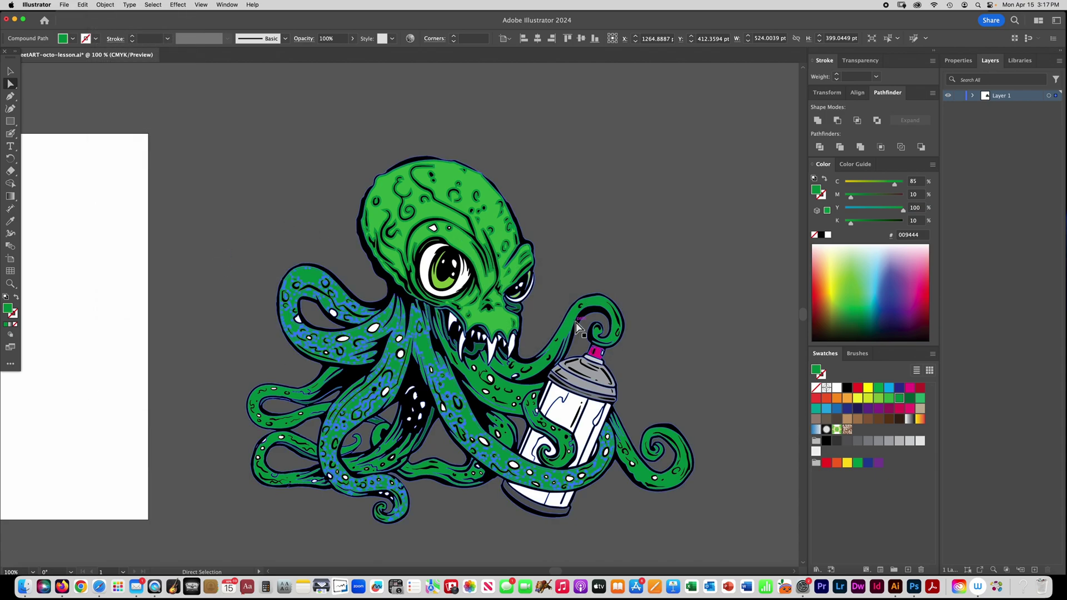
pyautogui.click(888, 398)
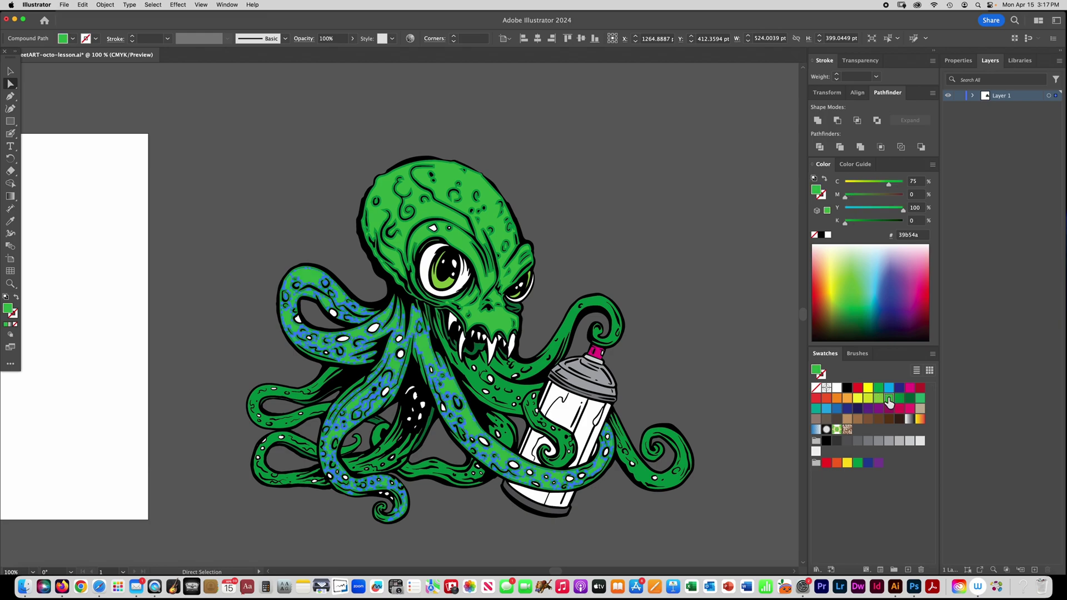
pyautogui.click(549, 257)
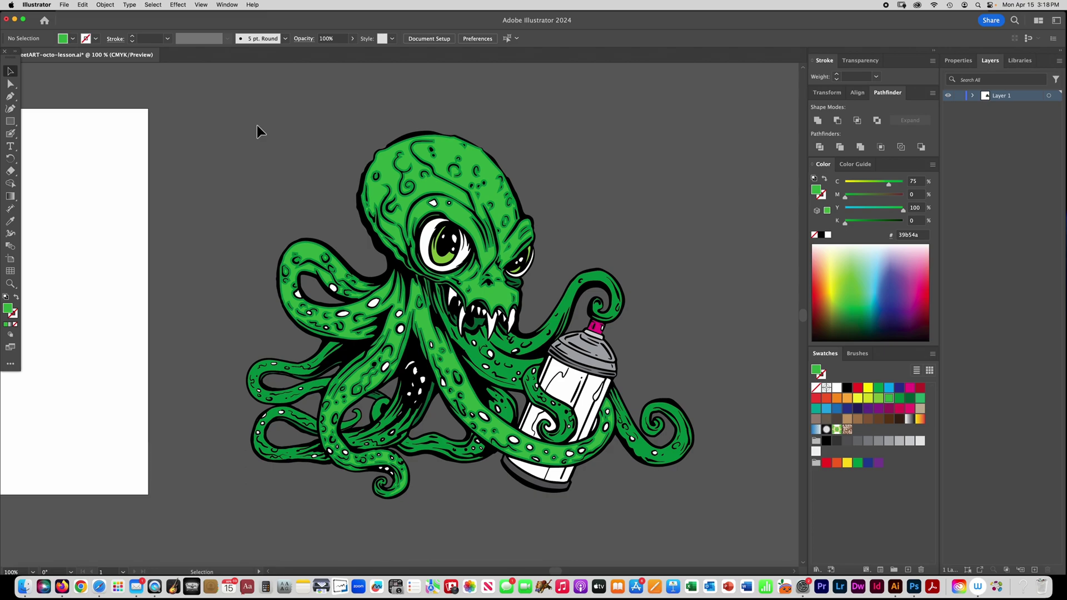
# Directly select the bright green head shape and cut a highlight piece about 109 by 65 pt along its upper-right edge with the Knife tool
pyautogui.hscroll(-1, 278, 128)
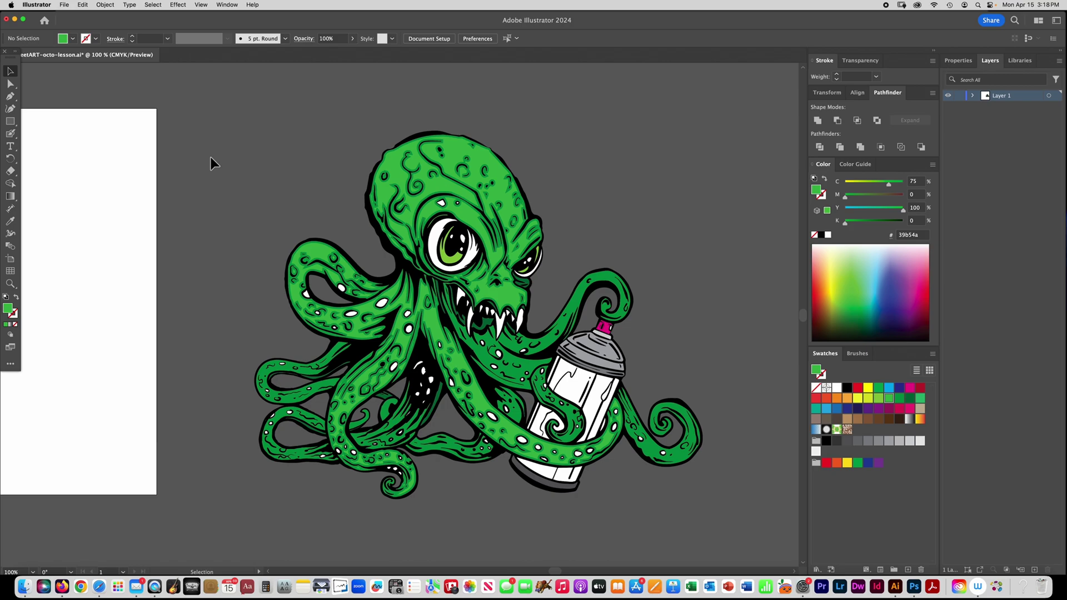
pyautogui.click(461, 150)
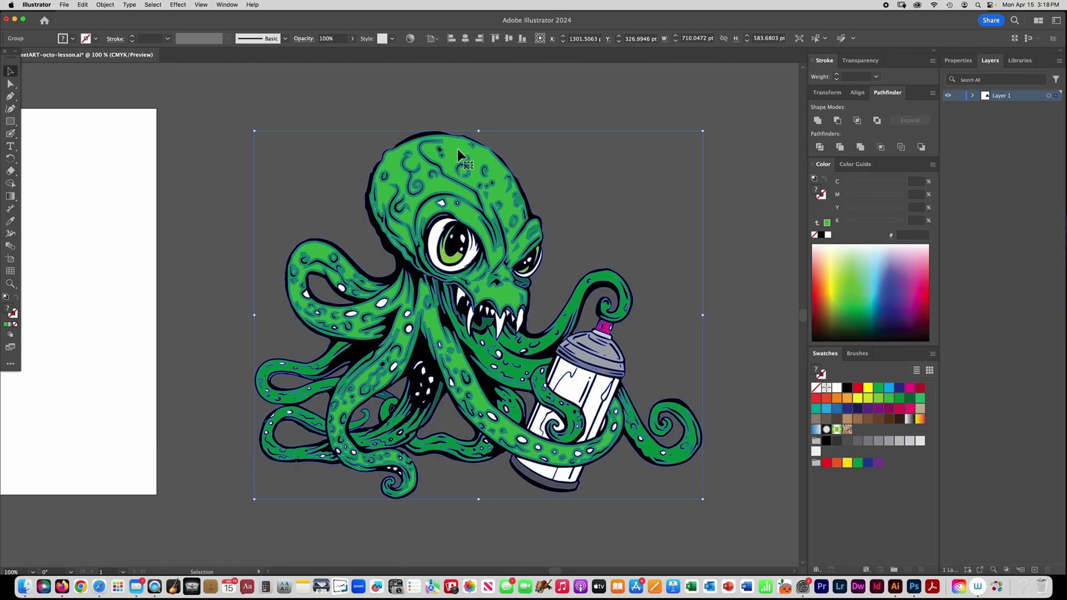
pyautogui.click(10, 84)
pyautogui.click(453, 151)
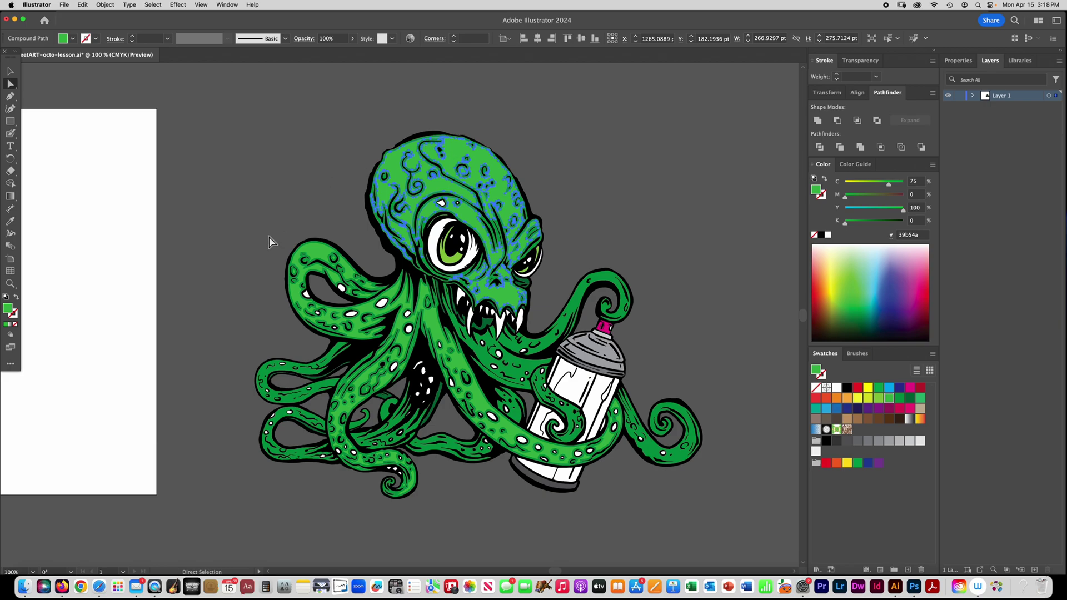
pyautogui.click(12, 366)
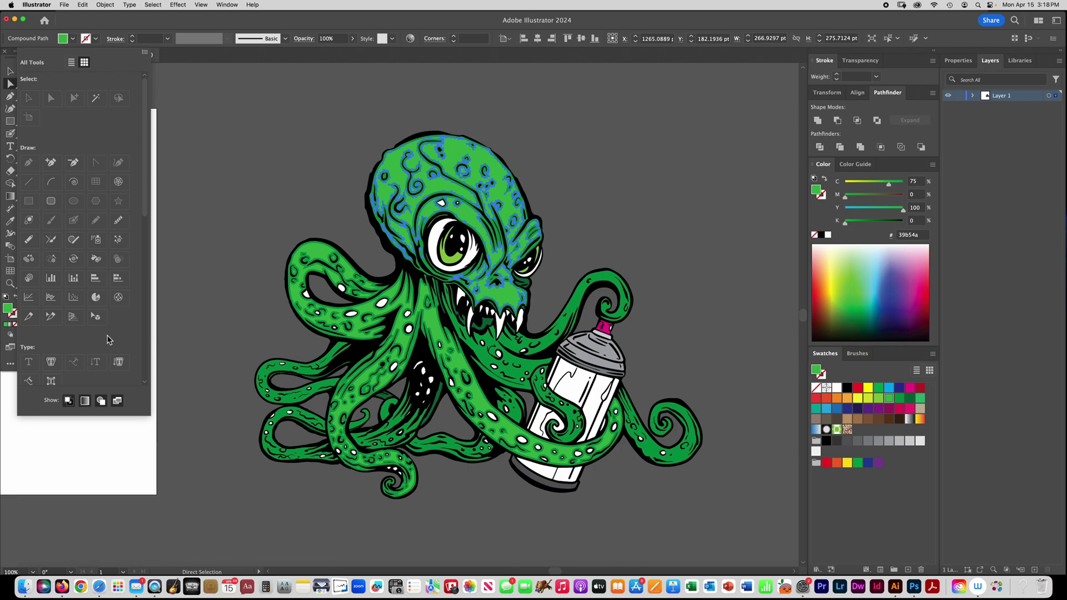
pyautogui.scroll(-5, 110, 340)
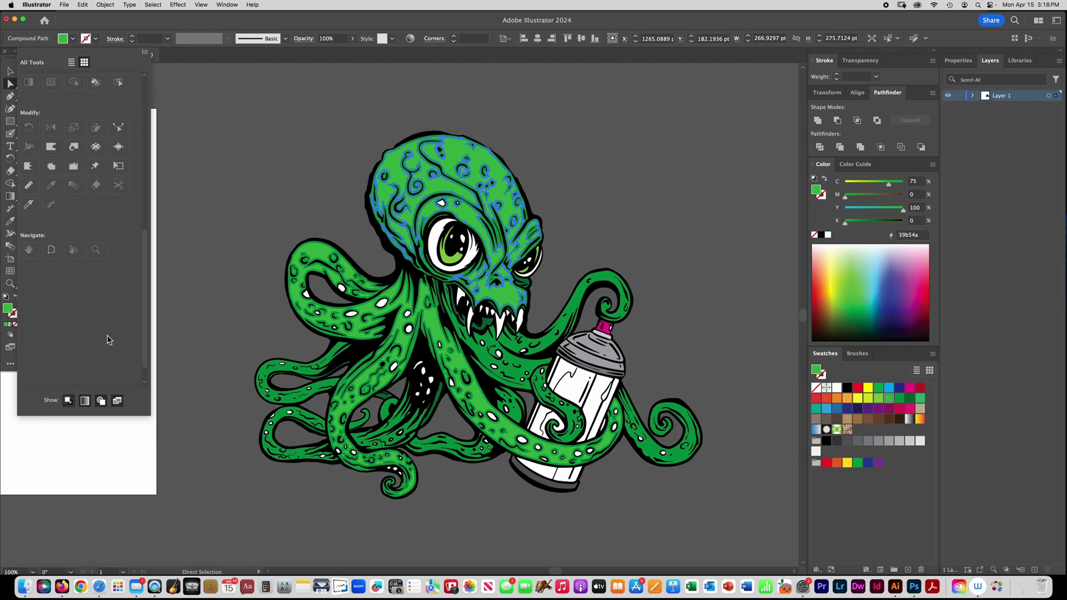
pyautogui.click(30, 211)
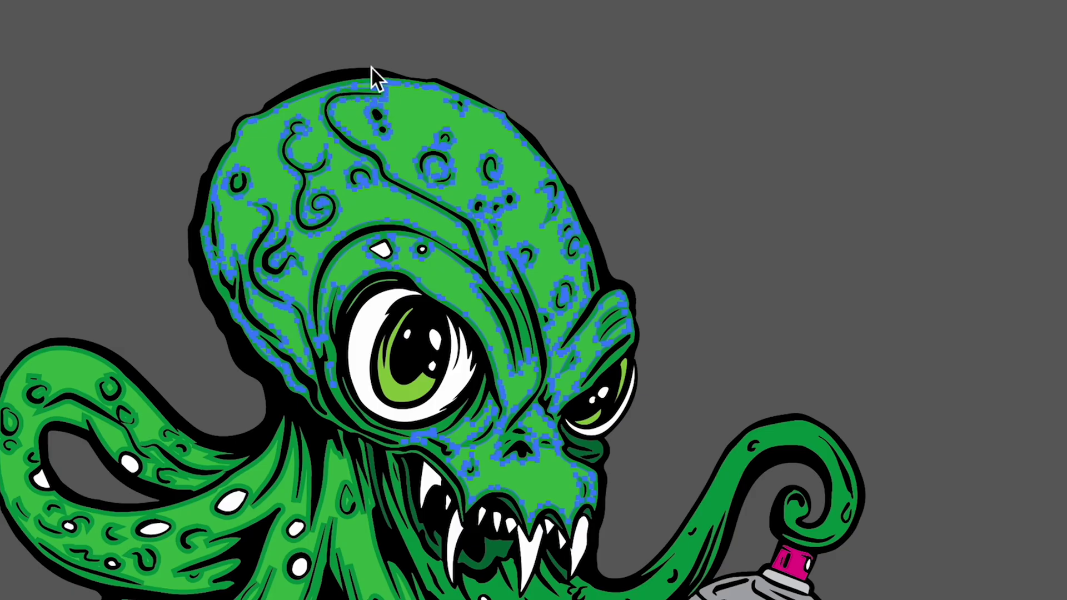
pyautogui.moveTo(344, 60)
pyautogui.mouseDown()
pyautogui.moveTo(513, 151)
pyautogui.moveTo(566, 224)
pyautogui.moveTo(610, 243)
pyautogui.moveTo(698, 240)
pyautogui.mouseUp()
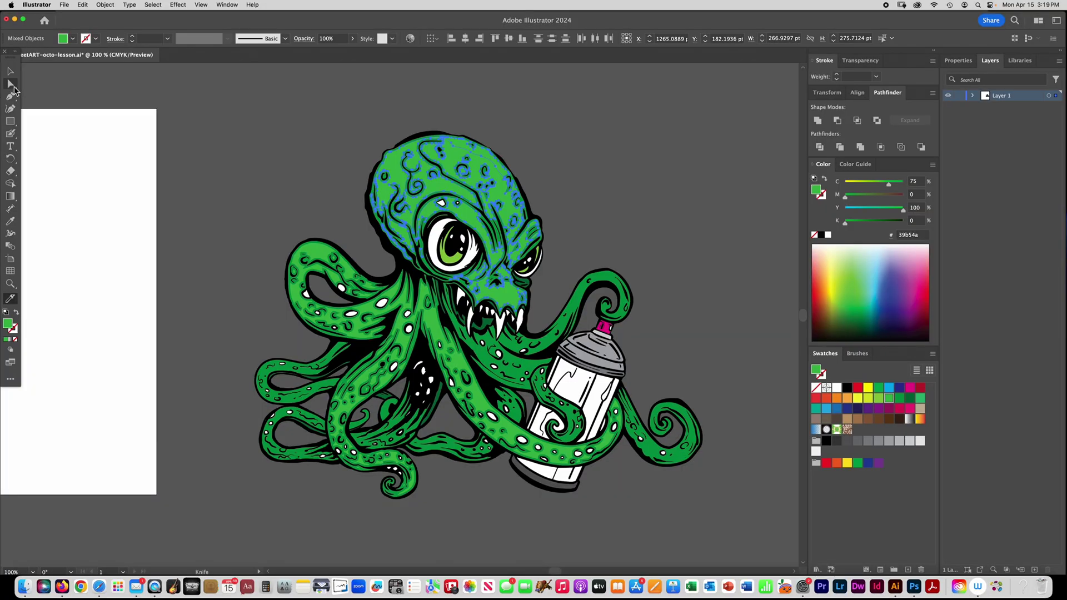
pyautogui.click(10, 83)
pyautogui.click(233, 112)
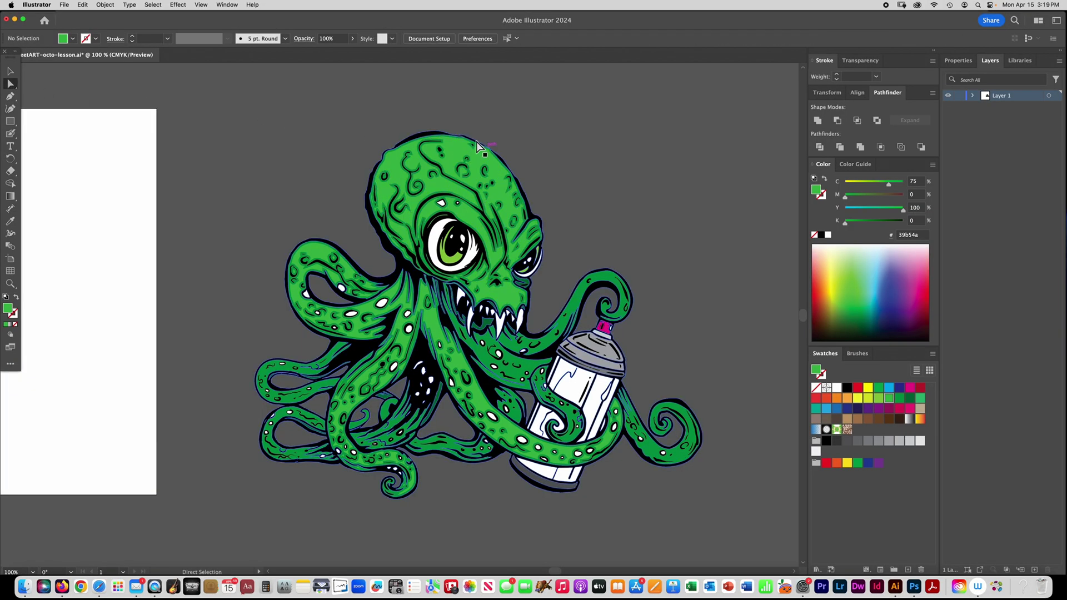
# Fill the cut highlight piece on the head's upper-right edge with yellow-green (#8dc63f)
pyautogui.click(461, 148)
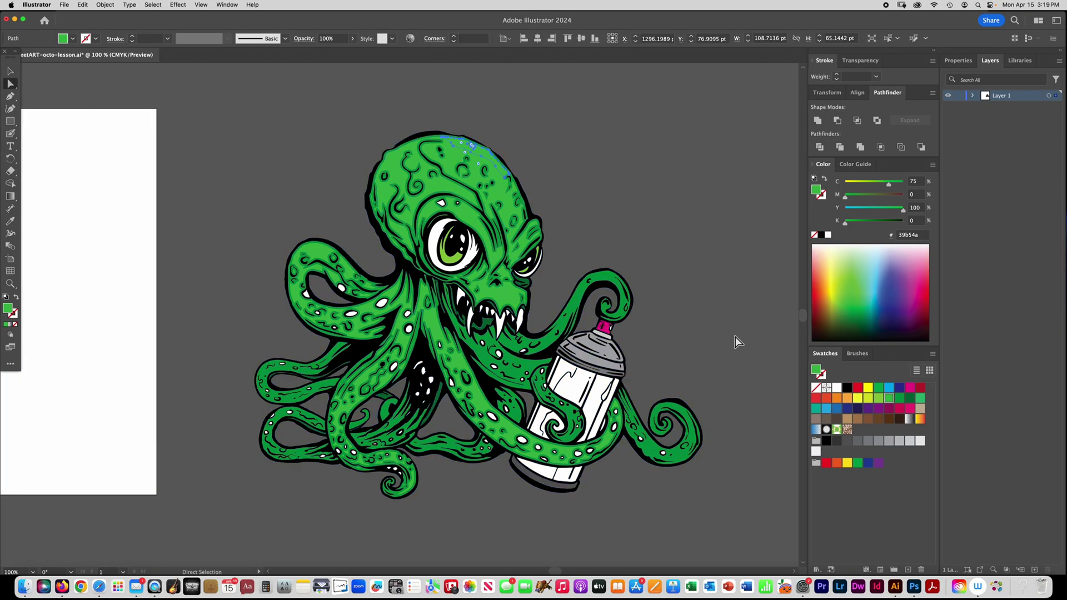
pyautogui.click(879, 398)
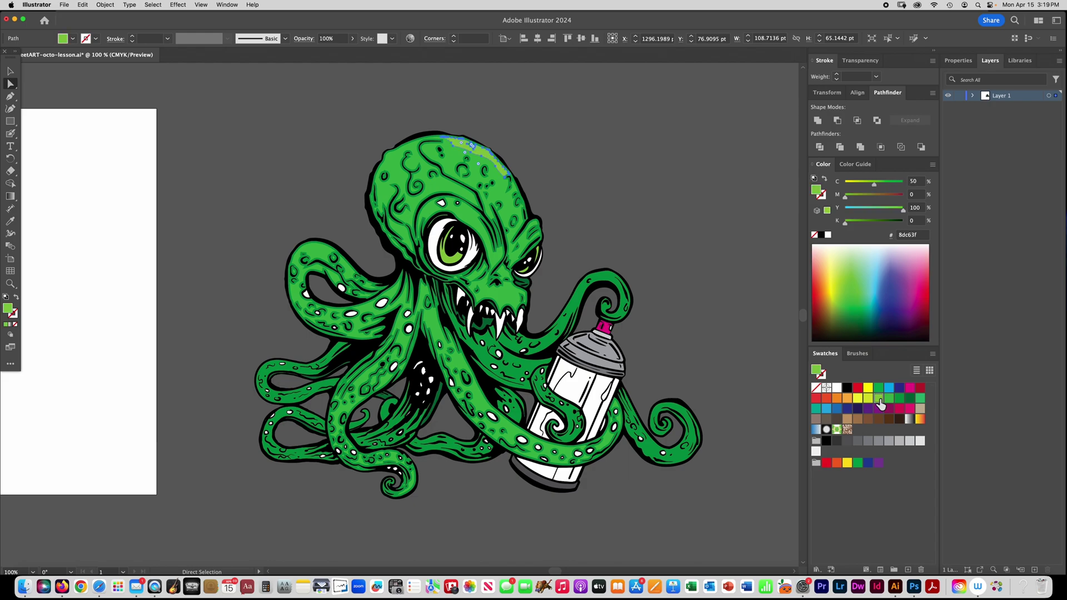
pyautogui.click(637, 165)
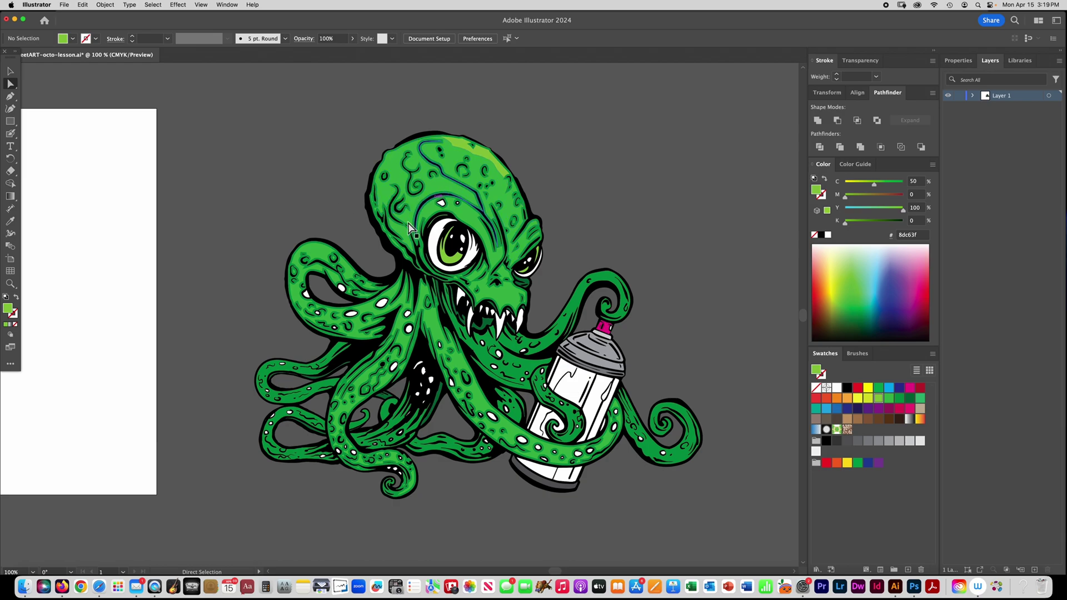
# Directly select the bright green front tentacle shape and cut a highlight piece from the upper-left tentacle's curve with the Knife tool
pyautogui.click(322, 257)
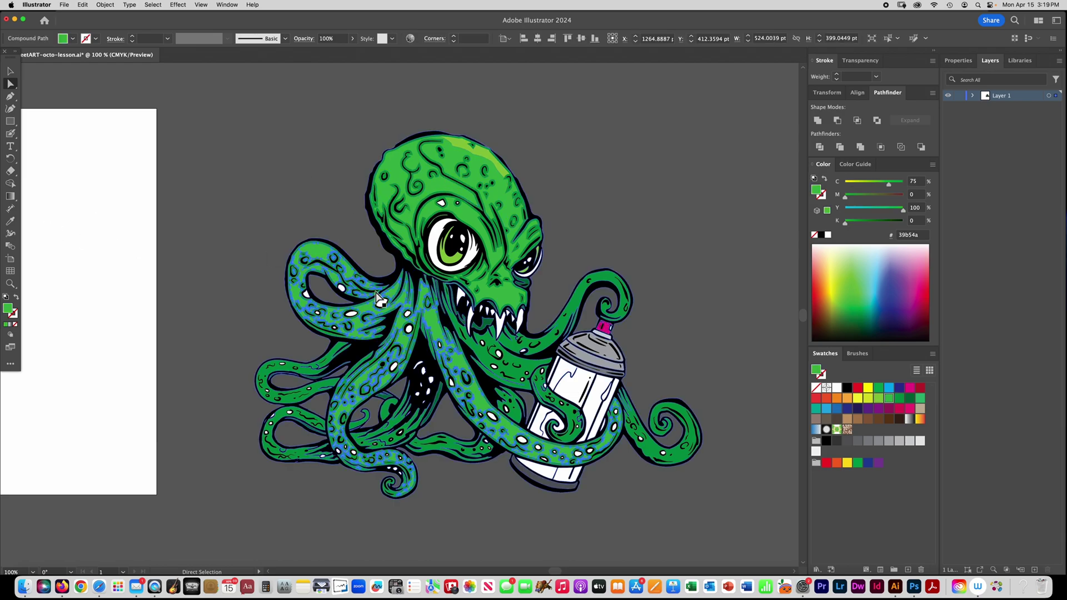
pyautogui.click(10, 363)
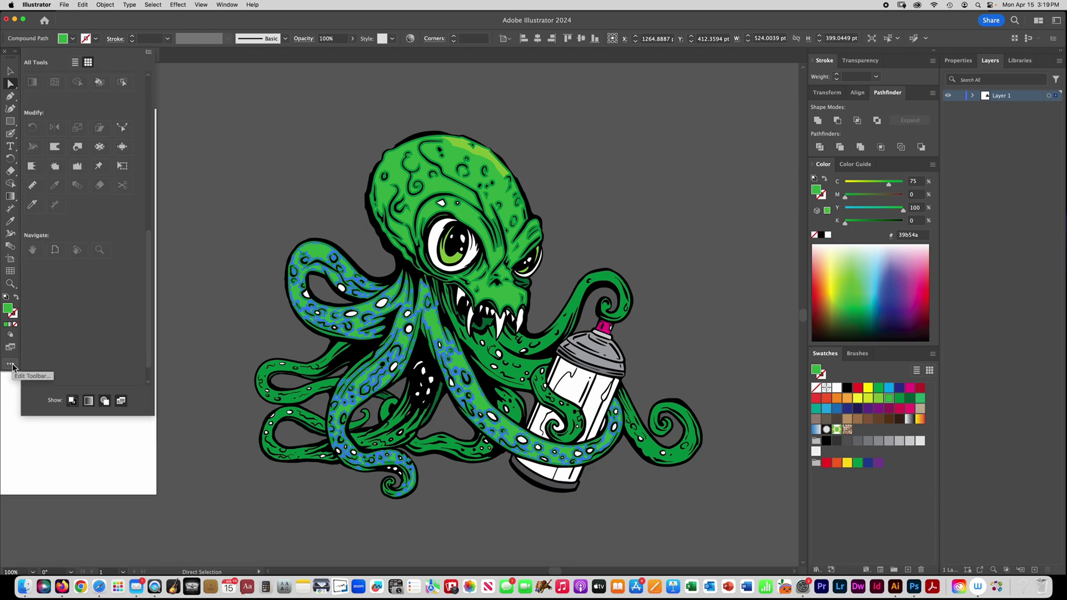
pyautogui.click(33, 207)
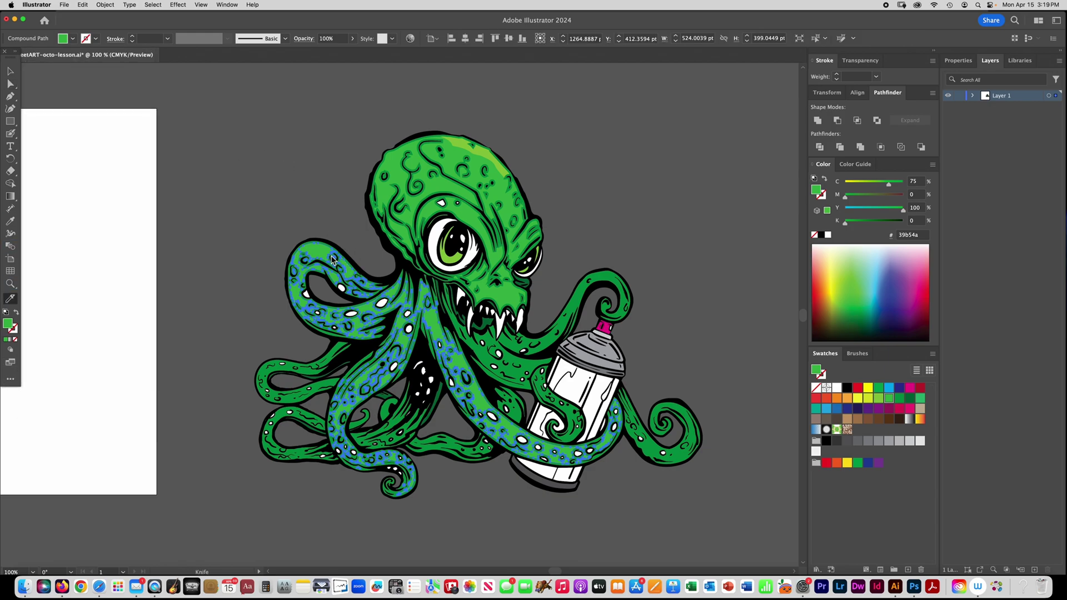
pyautogui.moveTo(360, 259); pyautogui.dragTo(332, 257)
pyautogui.moveTo(300, 261)
pyautogui.mouseDown()
pyautogui.moveTo(274, 265)
pyautogui.moveTo(258, 241)
pyautogui.moveTo(285, 224)
pyautogui.moveTo(331, 222)
pyautogui.mouseUp()
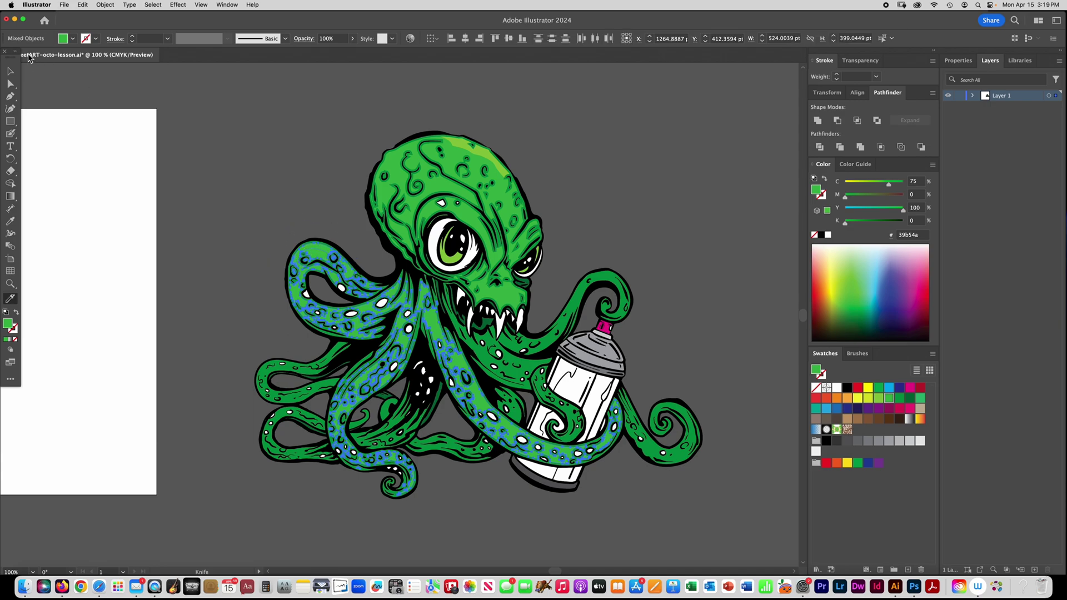
# Directly select the cut piece on the upper-left tentacle's curve and fill it with yellow-green (#8dc63f)
pyautogui.click(10, 84)
pyautogui.click(239, 210)
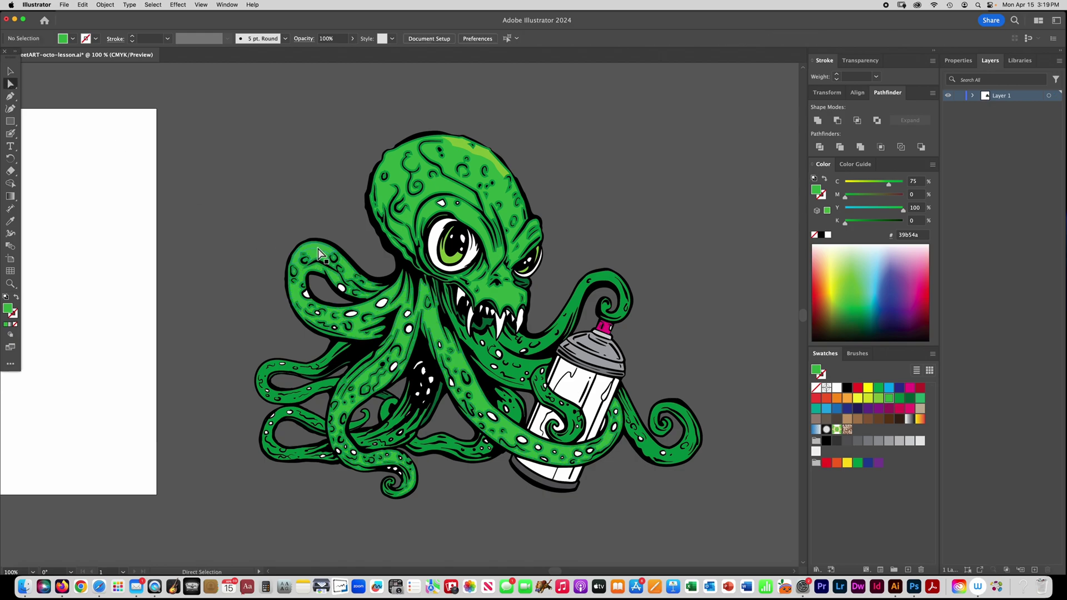
pyautogui.click(318, 249)
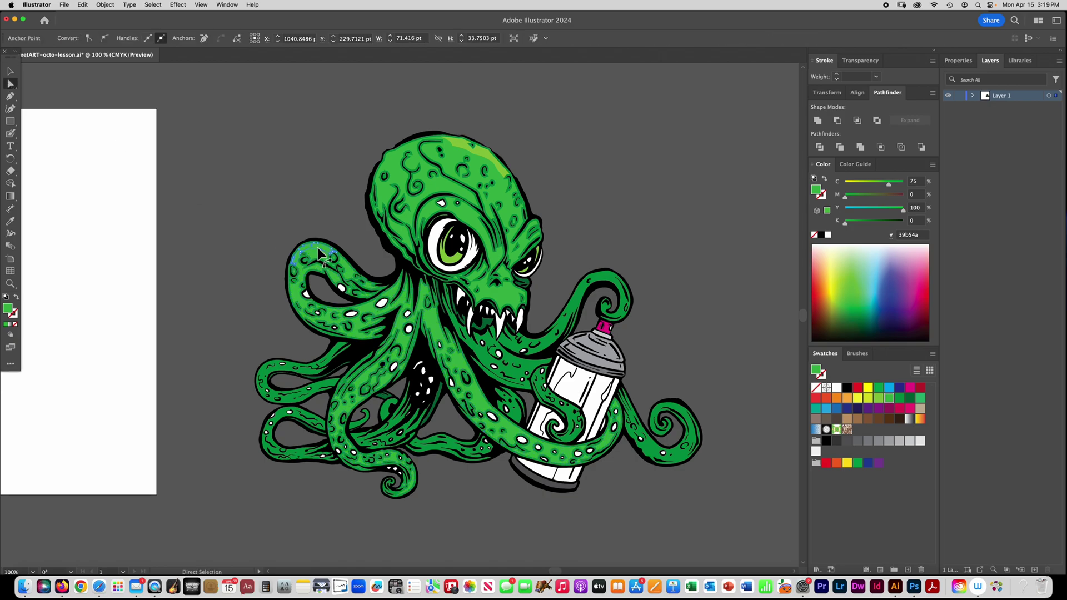
pyautogui.click(877, 399)
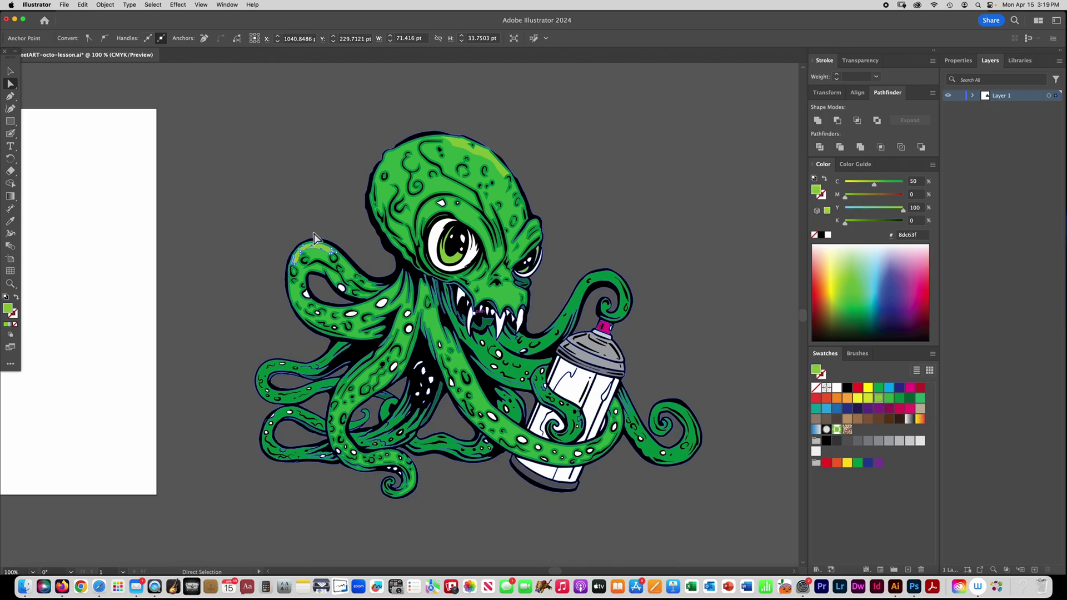
pyautogui.click(10, 70)
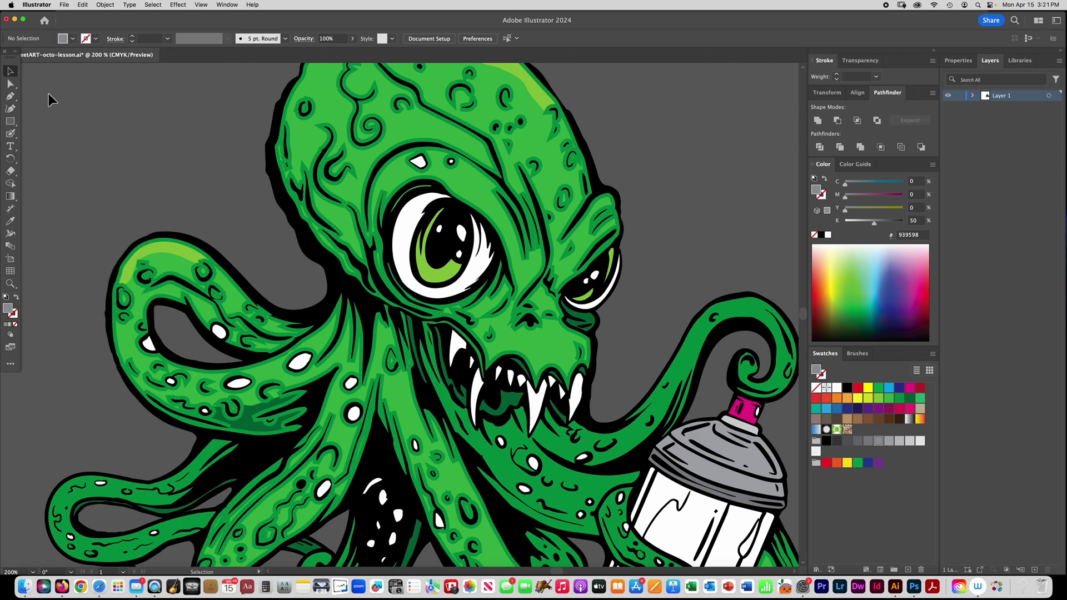
# Draw a grey (#939598) shadow shape along the upper-left inside edge of the large eye's white with the Pen tool
pyautogui.click(10, 96)
pyautogui.click(449, 196)
pyautogui.moveTo(406, 203); pyautogui.dragTo(391, 218)
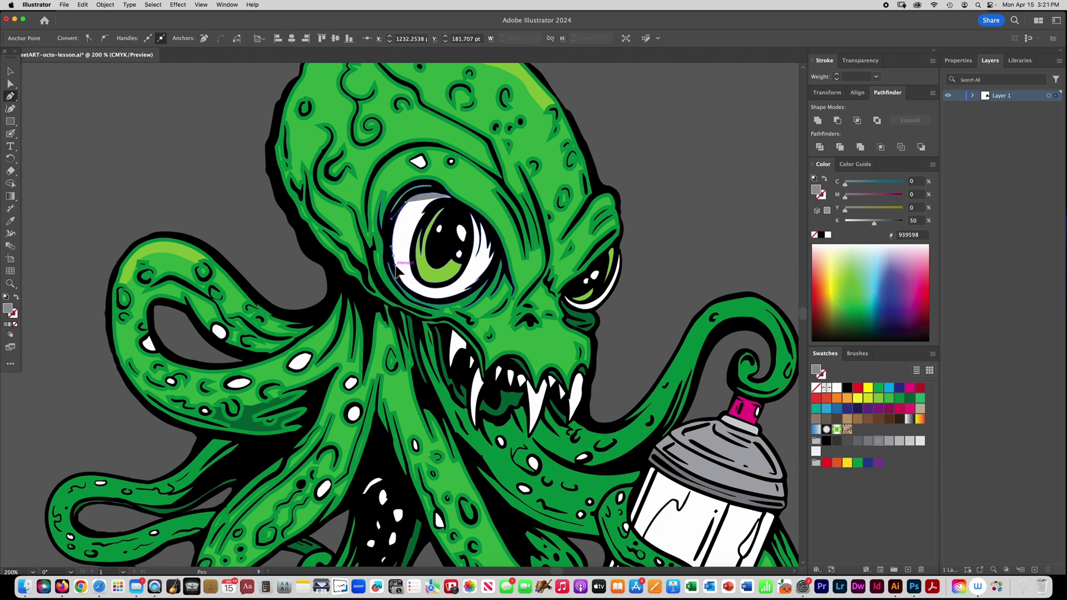
pyautogui.click(393, 257)
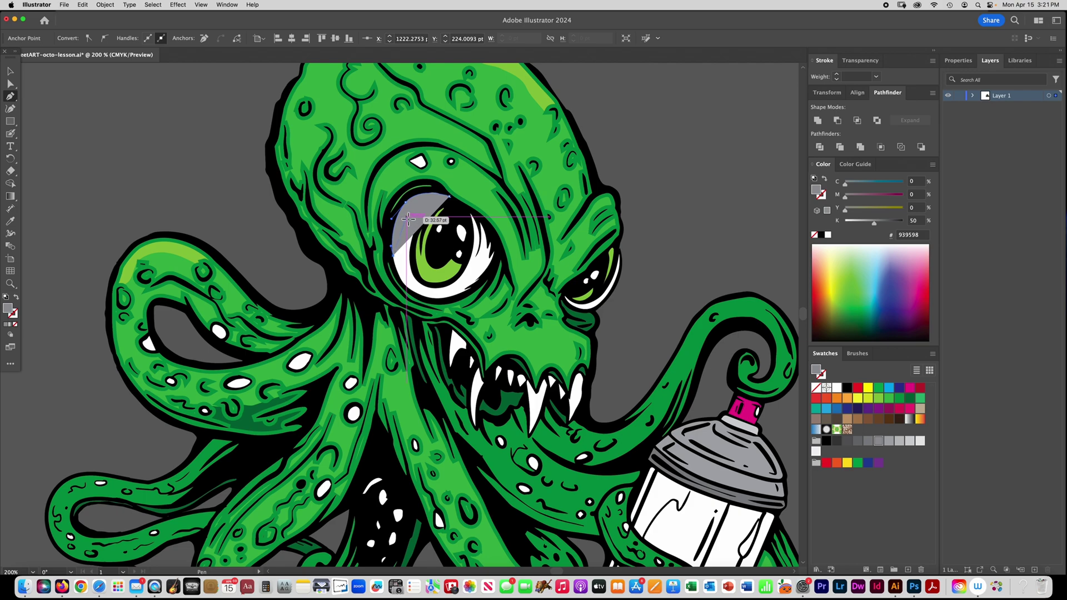
pyautogui.moveTo(411, 202); pyautogui.dragTo(451, 195)
pyautogui.click(420, 198)
pyautogui.click(420, 198)
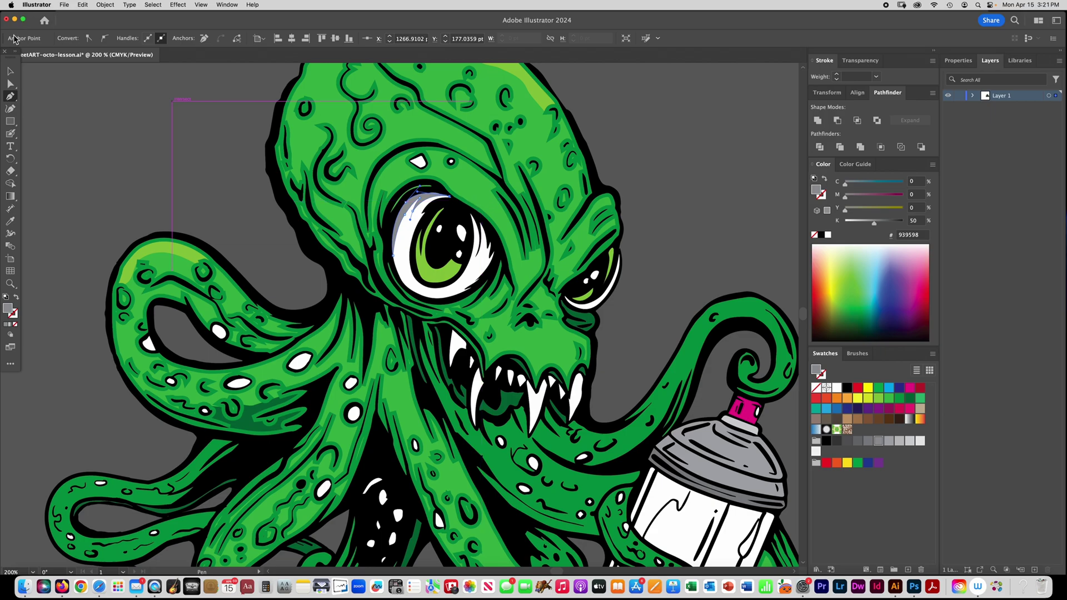
pyautogui.click(12, 73)
pyautogui.click(95, 115)
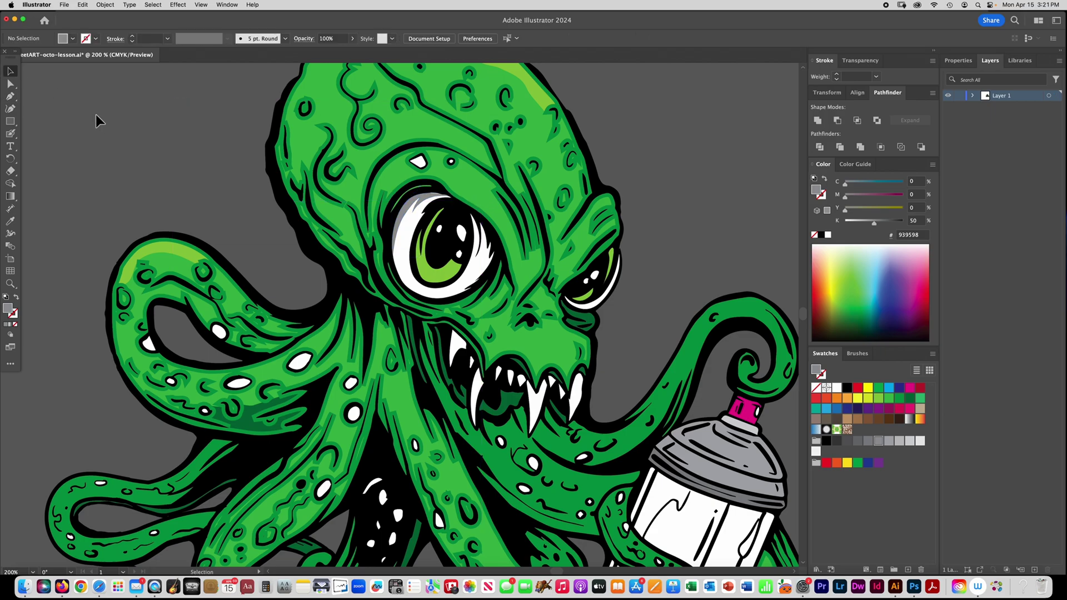
# Directly select the grey shadow in the large eye and shift its top anchor point slightly up and right
pyautogui.click(428, 201)
pyautogui.click(402, 322)
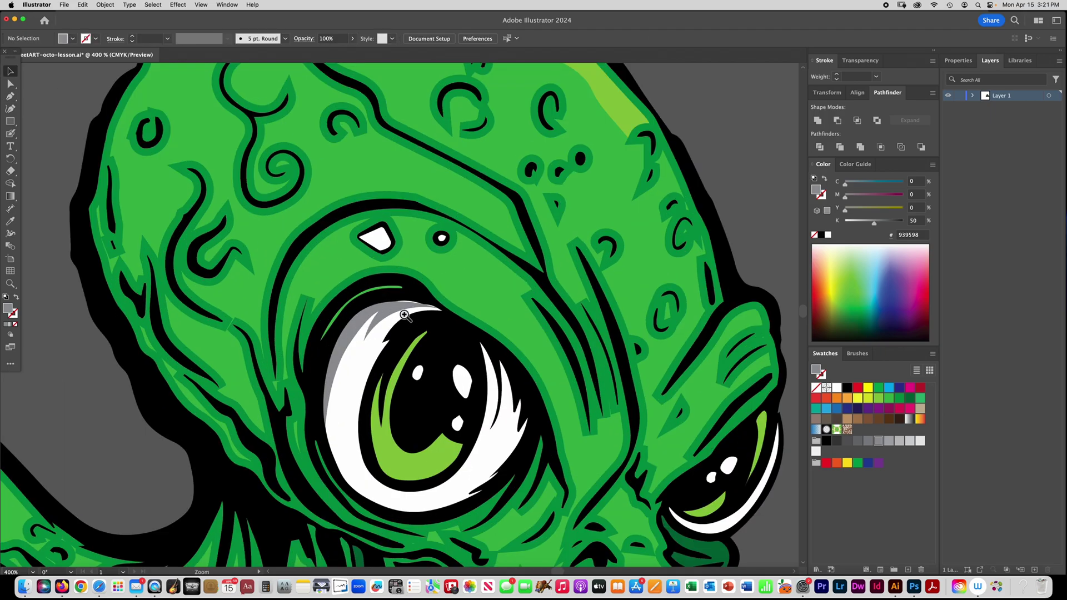
pyautogui.click(10, 84)
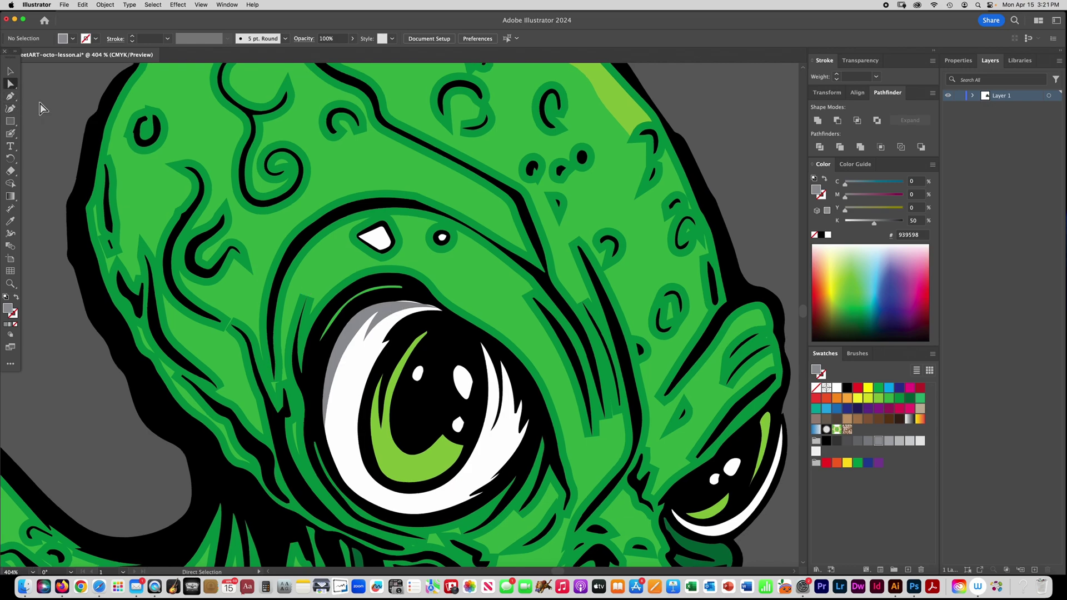
pyautogui.click(395, 314)
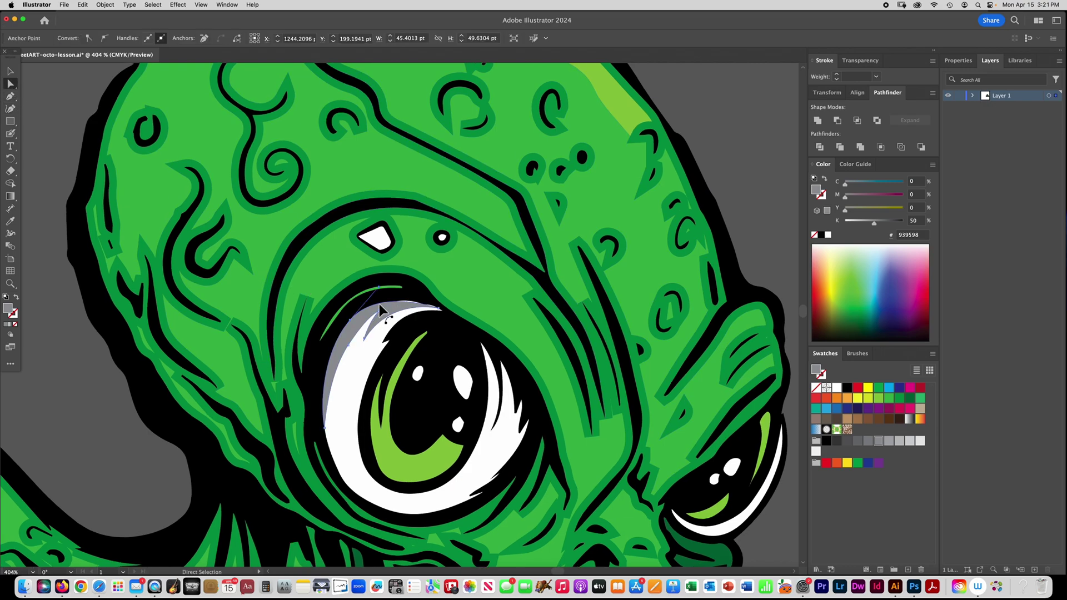
pyautogui.moveTo(379, 288); pyautogui.dragTo(385, 283)
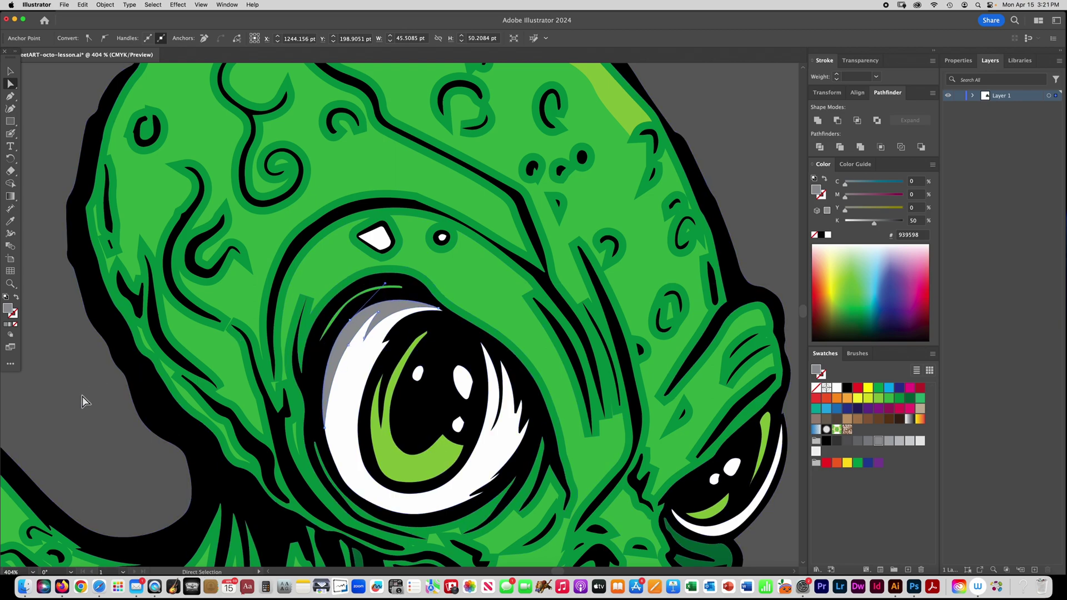
pyautogui.click(86, 413)
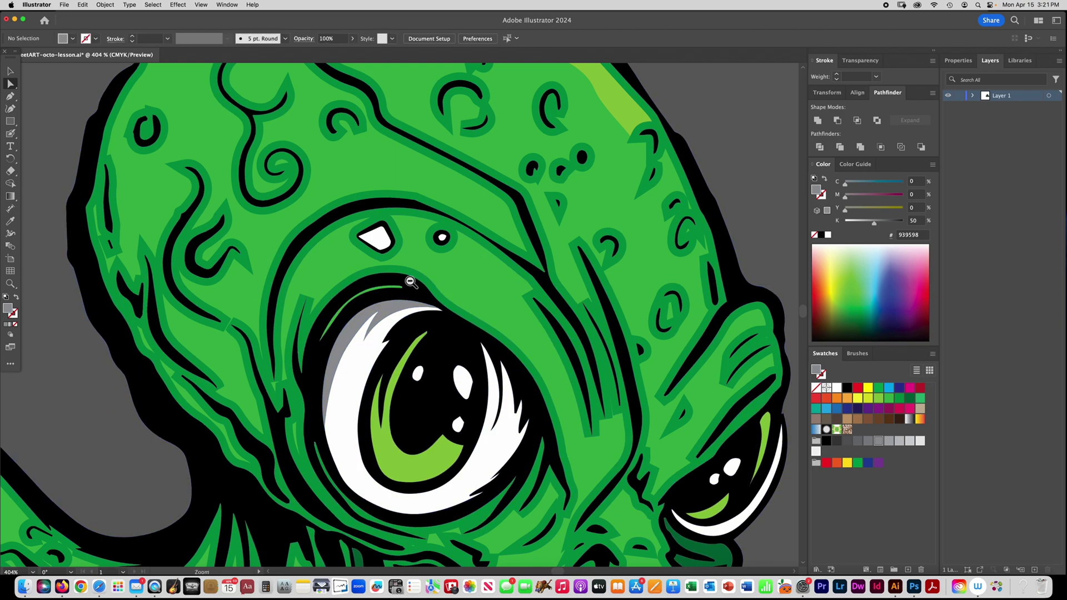
pyautogui.keyDown('alt'); pyautogui.keyDown('super'); pyautogui.click(410, 281); pyautogui.keyUp('super'); pyautogui.keyUp('alt')
pyautogui.keyDown('alt'); pyautogui.keyDown('super'); pyautogui.click(409, 281); pyautogui.keyUp('super'); pyautogui.keyUp('alt')
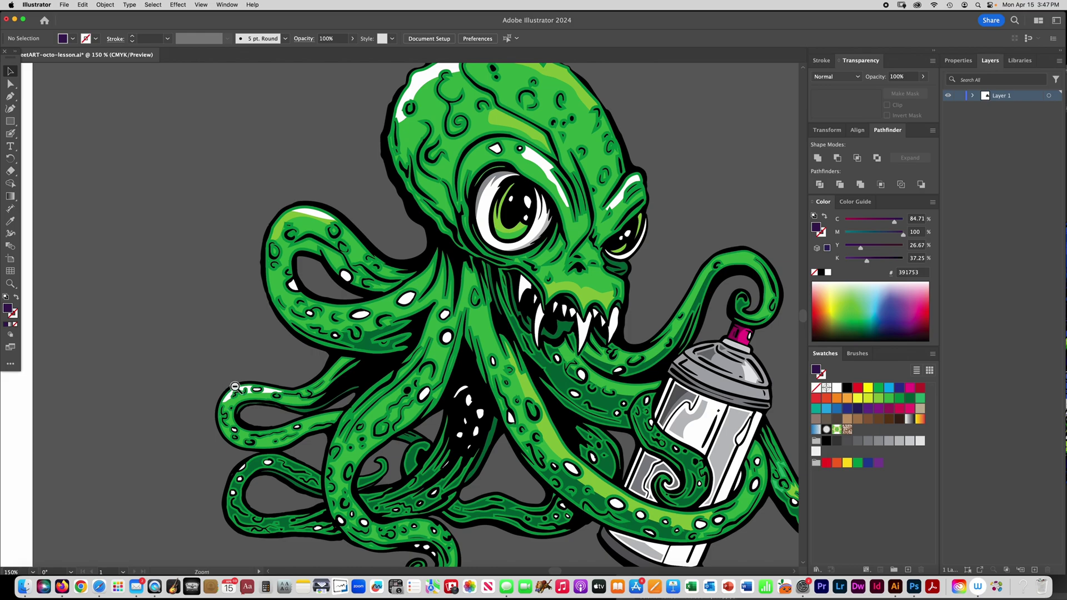
# Draw a closed jagged shadow shape about 89 by 136 pt over the front tentacle's base beneath the head with the Pen tool
pyautogui.keyDown('alt'); pyautogui.keyDown('super'); pyautogui.click(238, 386); pyautogui.keyUp('super'); pyautogui.keyUp('alt')
pyautogui.moveTo(412, 349); pyautogui.dragTo(178, 433)
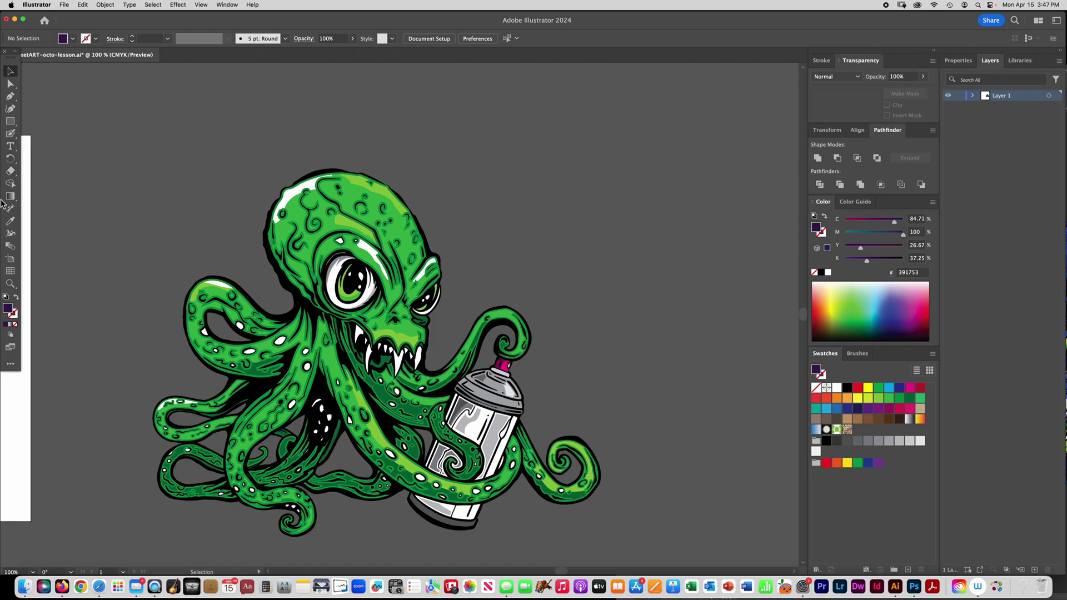
pyautogui.keyDown('super'); pyautogui.click(356, 316); pyautogui.keyUp('super')
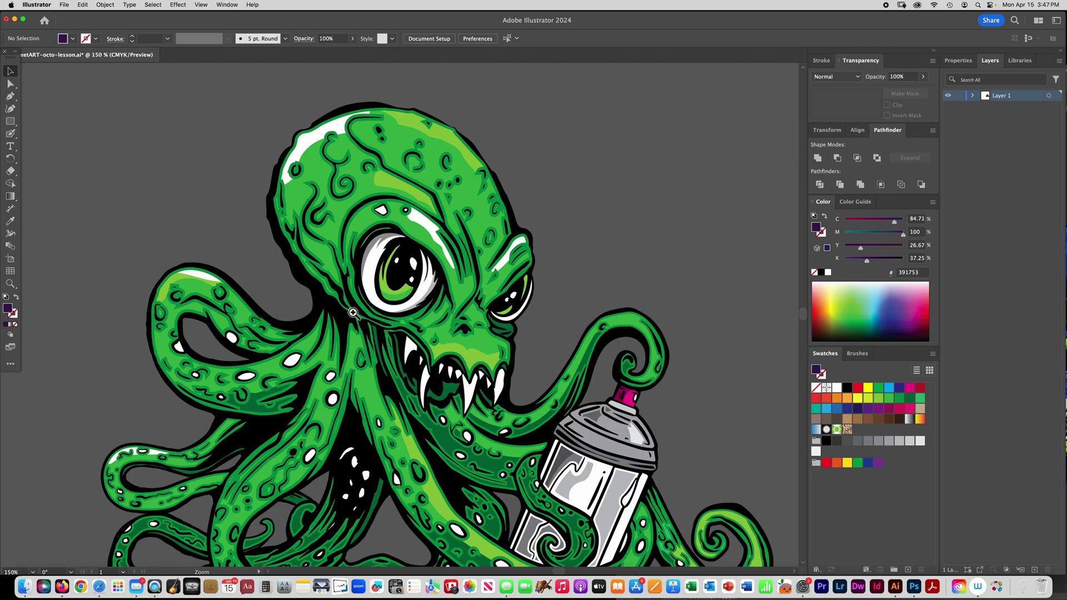
pyautogui.keyDown('super'); pyautogui.click(353, 312); pyautogui.keyUp('super')
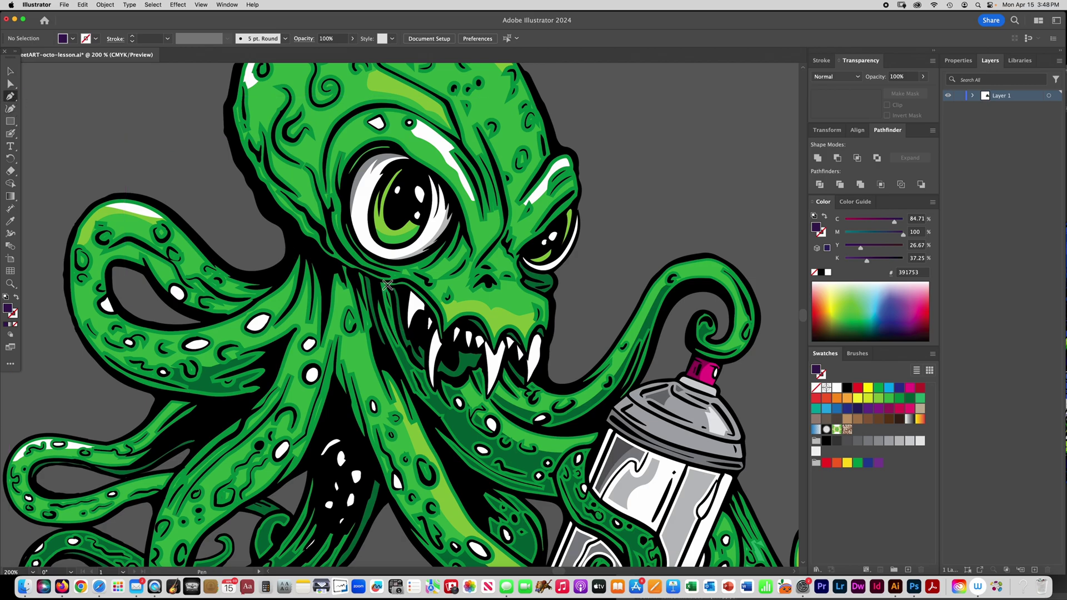
pyautogui.moveTo(367, 276); pyautogui.dragTo(362, 366)
pyautogui.moveTo(378, 390); pyautogui.dragTo(424, 390)
pyautogui.click(424, 368)
pyautogui.moveTo(405, 352); pyautogui.dragTo(395, 287)
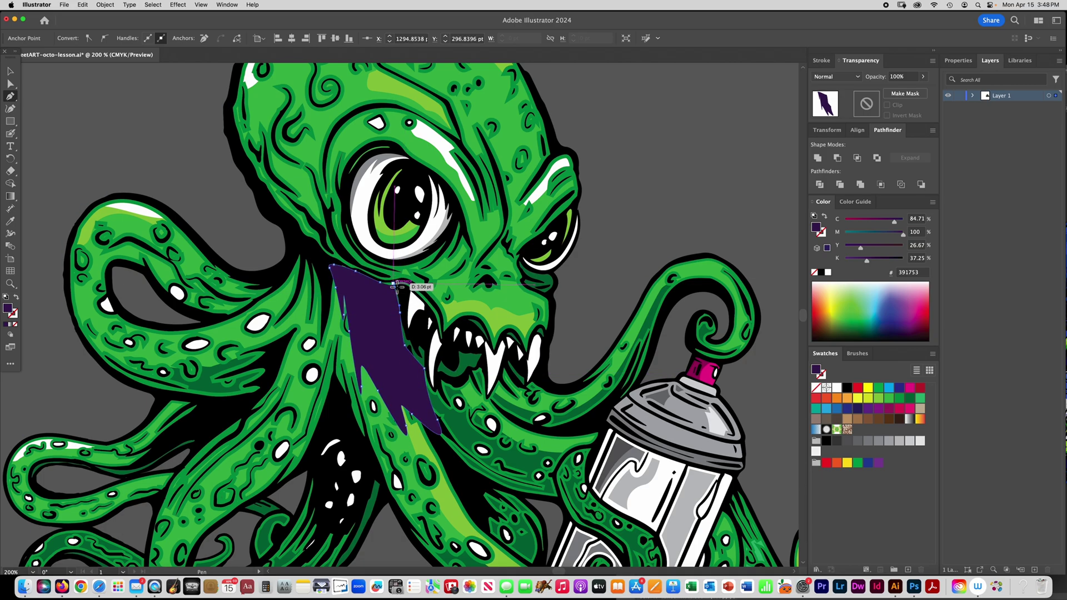
pyautogui.click(394, 285)
# Fill the tentacle shadow shape with dark green (#082b1a) and set its blending mode to Darken
pyautogui.moveTo(867, 327); pyautogui.dragTo(866, 334)
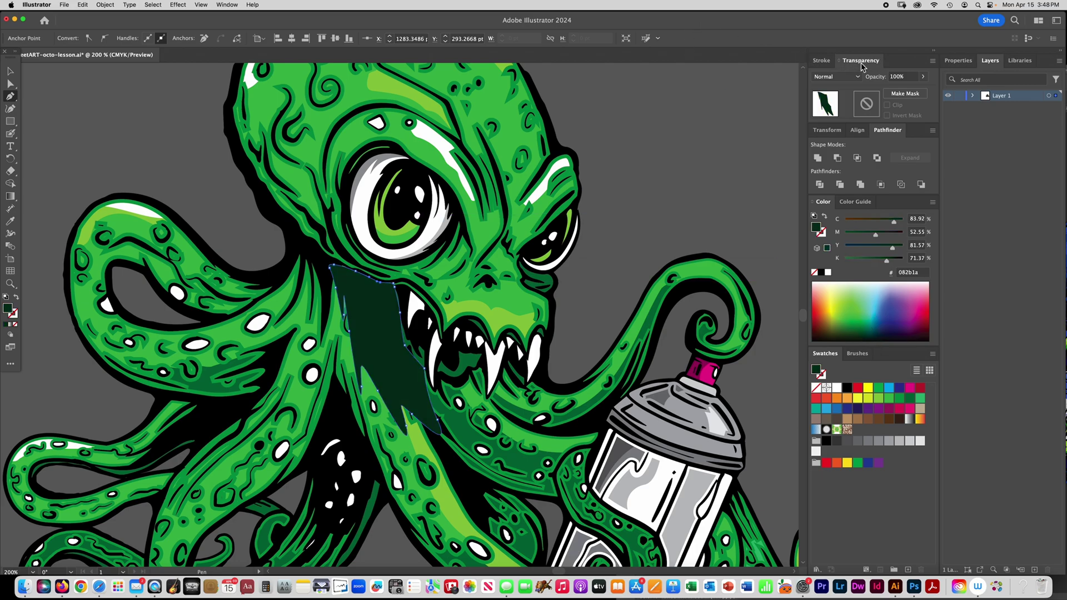
pyautogui.click(227, 4)
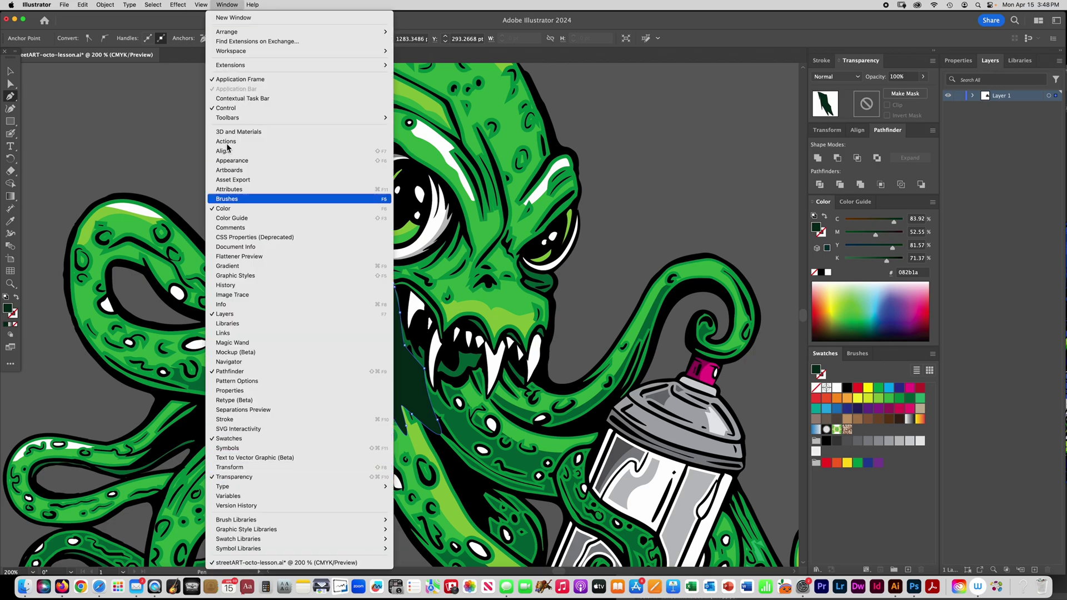
pyautogui.press('Escape')
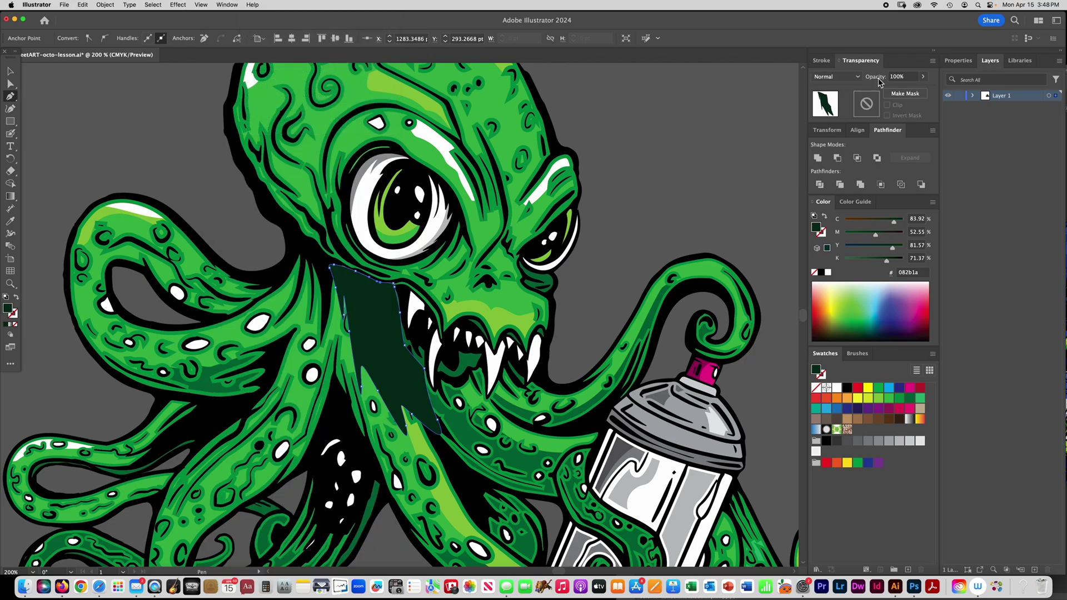
pyautogui.click(857, 77)
pyautogui.click(833, 103)
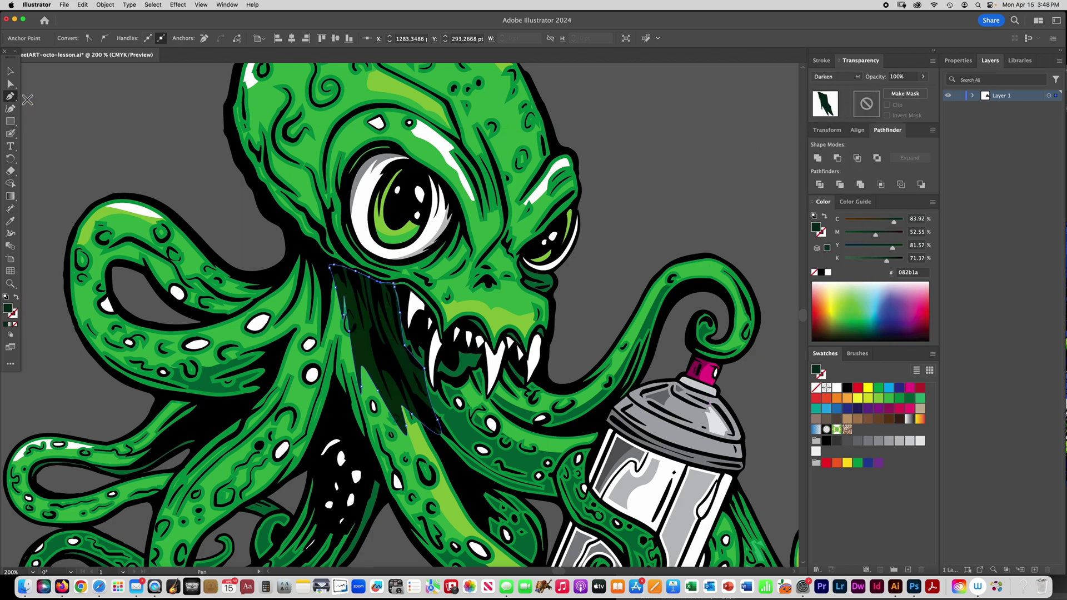
pyautogui.click(10, 70)
pyautogui.click(117, 134)
pyautogui.press('super+minus')
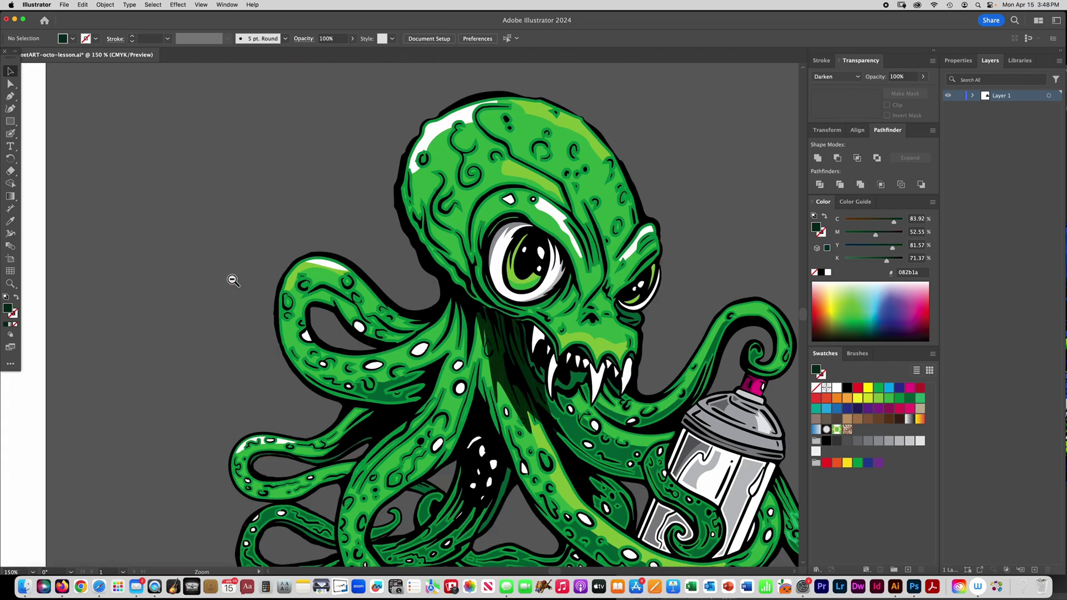
# Select the shadow shape beneath the head and lower its opacity to 47%
pyautogui.moveTo(315, 314); pyautogui.dragTo(190, 307)
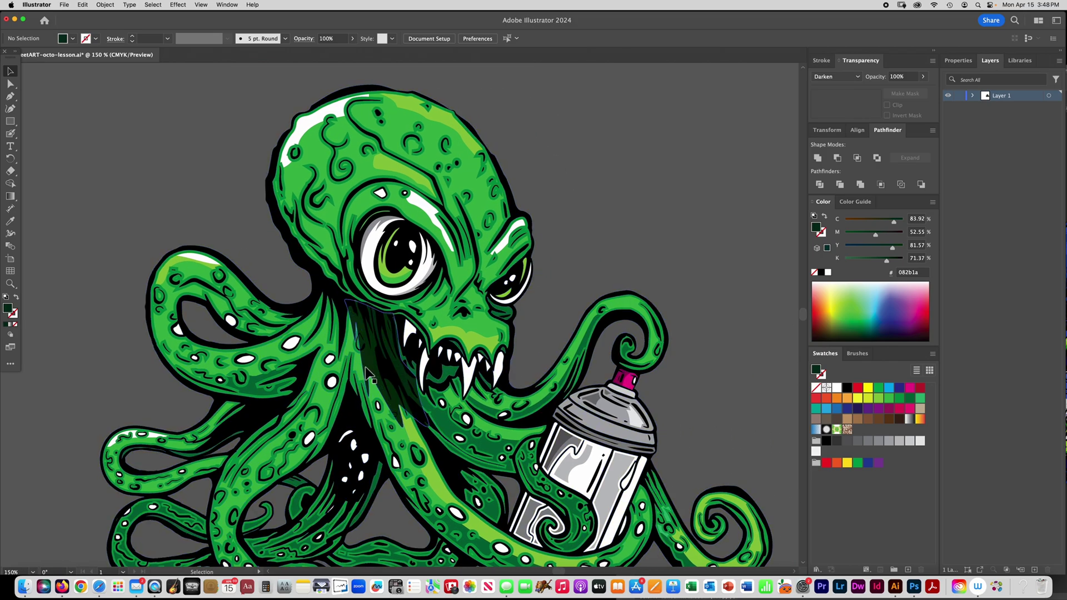
pyautogui.moveTo(366, 368); pyautogui.dragTo(364, 367)
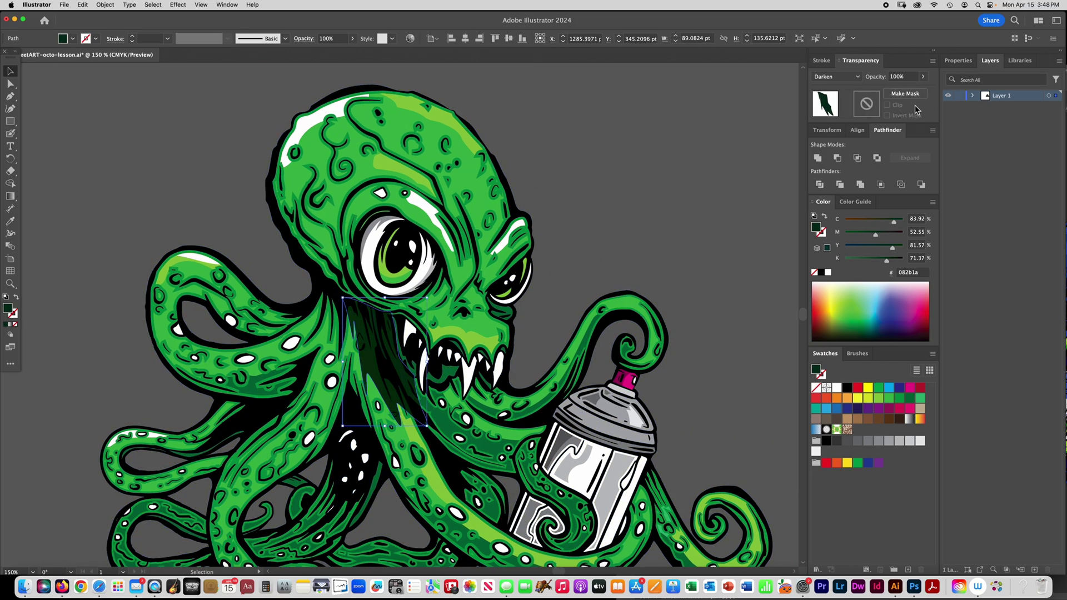
pyautogui.click(924, 77)
pyautogui.moveTo(924, 90); pyautogui.dragTo(901, 92)
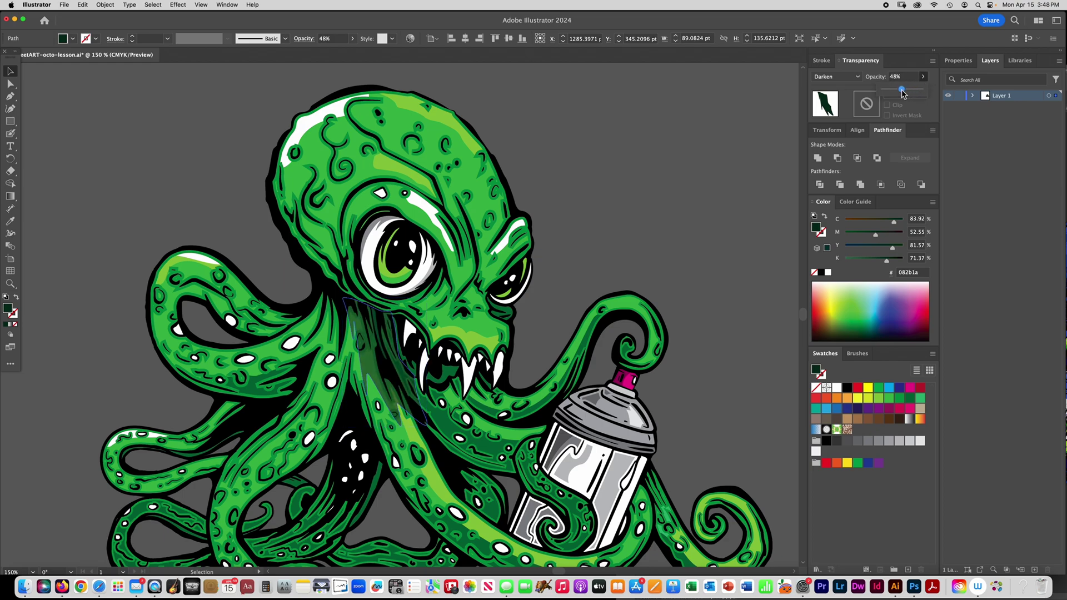
pyautogui.click(689, 95)
pyautogui.keyDown('alt'); pyautogui.keyDown('super'); pyautogui.click(559, 204); pyautogui.keyUp('super'); pyautogui.keyUp('alt')
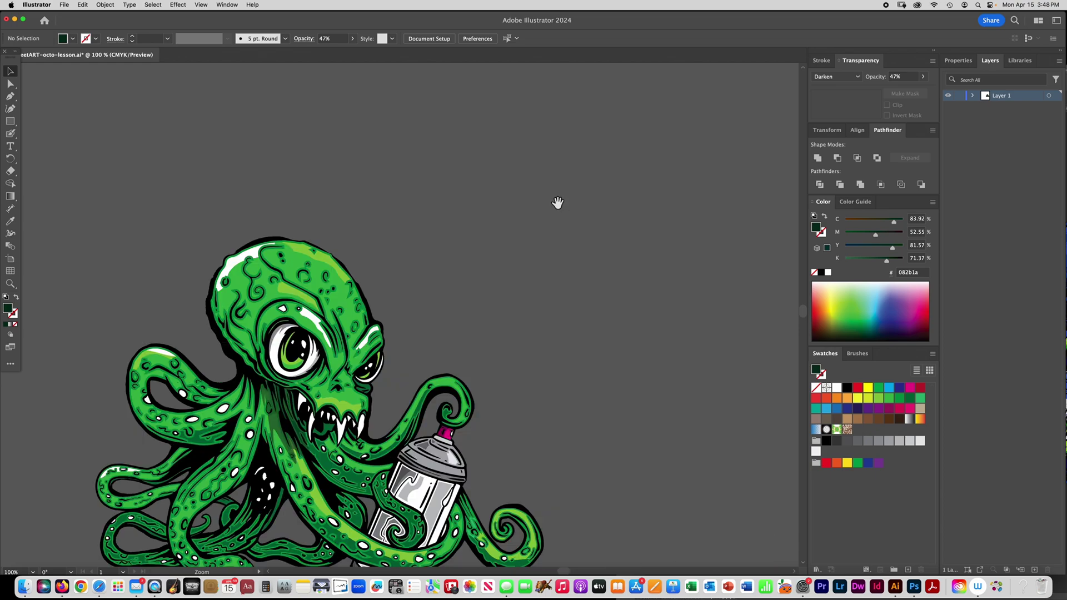
pyautogui.moveTo(437, 293); pyautogui.dragTo(592, 152)
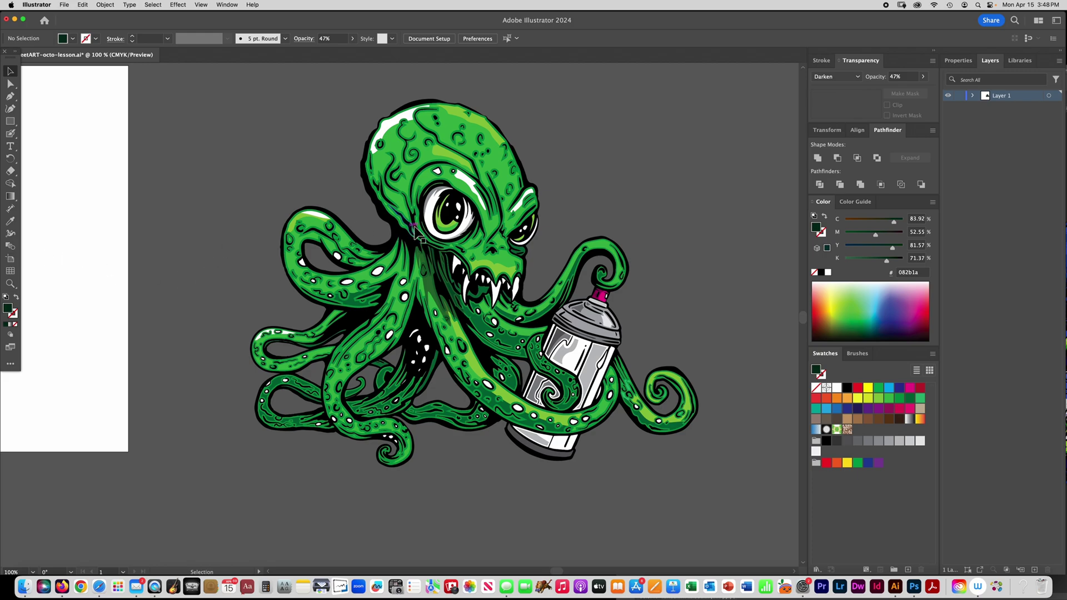
# Draw a curved dark green (#082b1a) shadow shape under the large eye's lower-right edge with the Pen tool
pyautogui.press('super+plus')
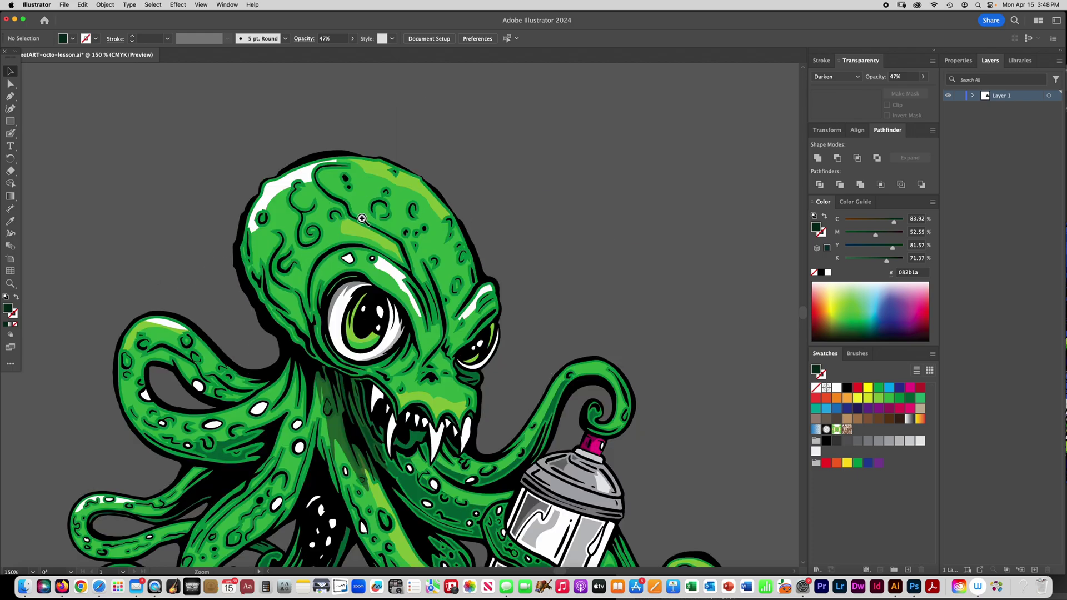
pyautogui.click(10, 95)
pyautogui.click(411, 327)
pyautogui.moveTo(417, 347); pyautogui.dragTo(327, 360)
pyautogui.moveTo(391, 354); pyautogui.dragTo(412, 332)
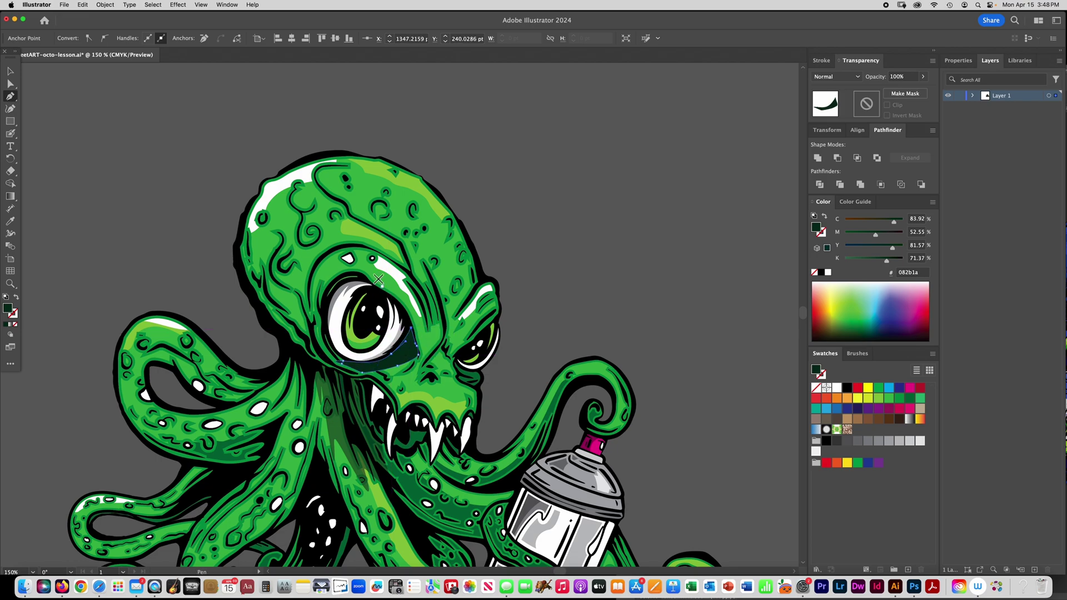
# Set the under-eye shadow's blending mode to Darken and its opacity to 62%
pyautogui.click(837, 77)
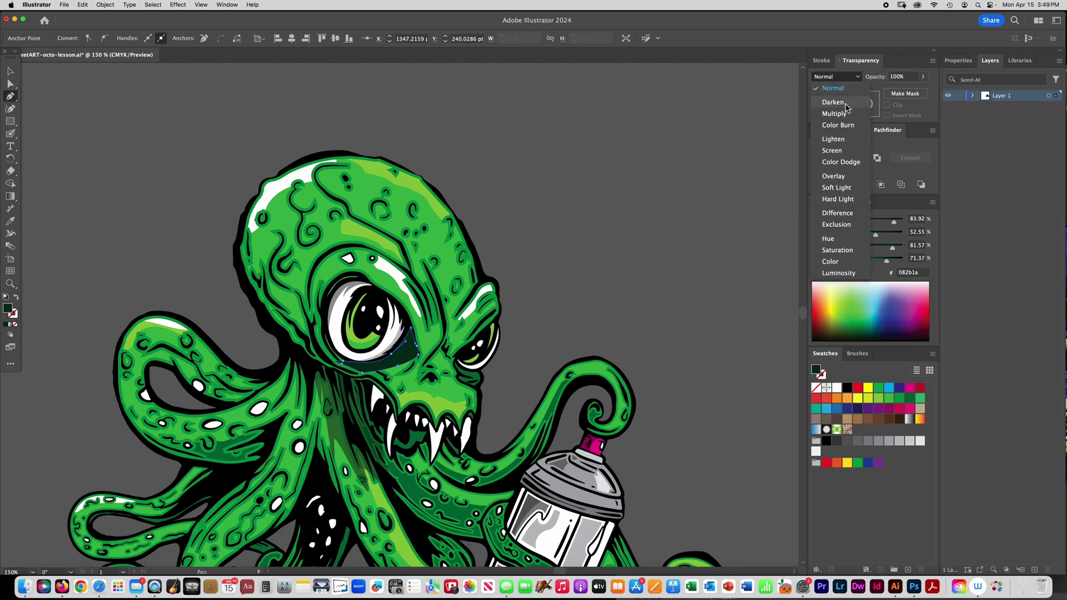
pyautogui.click(844, 113)
pyautogui.click(924, 77)
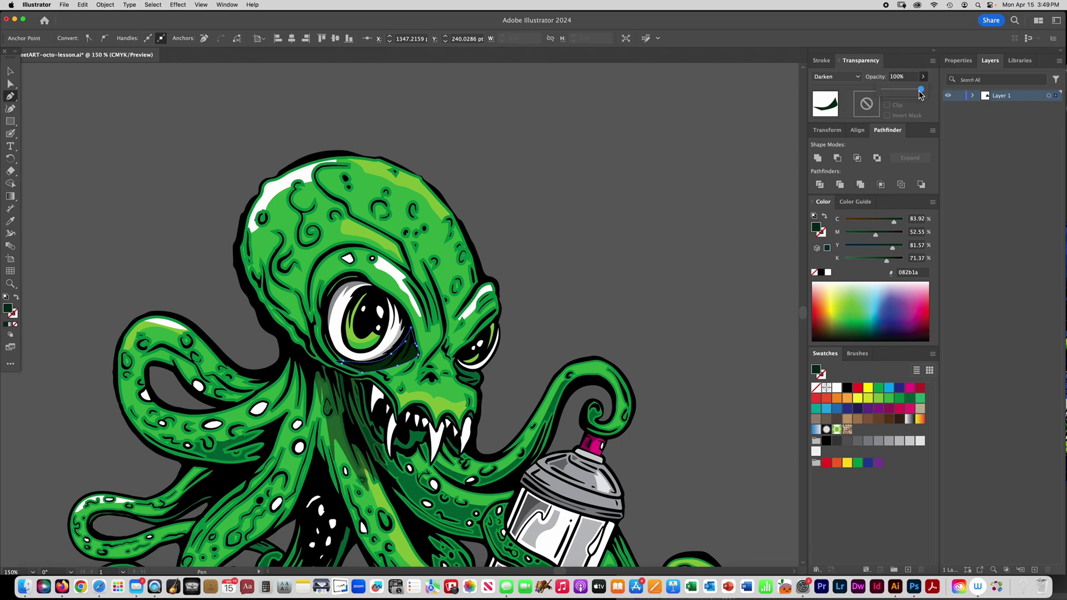
pyautogui.moveTo(921, 90); pyautogui.dragTo(909, 90)
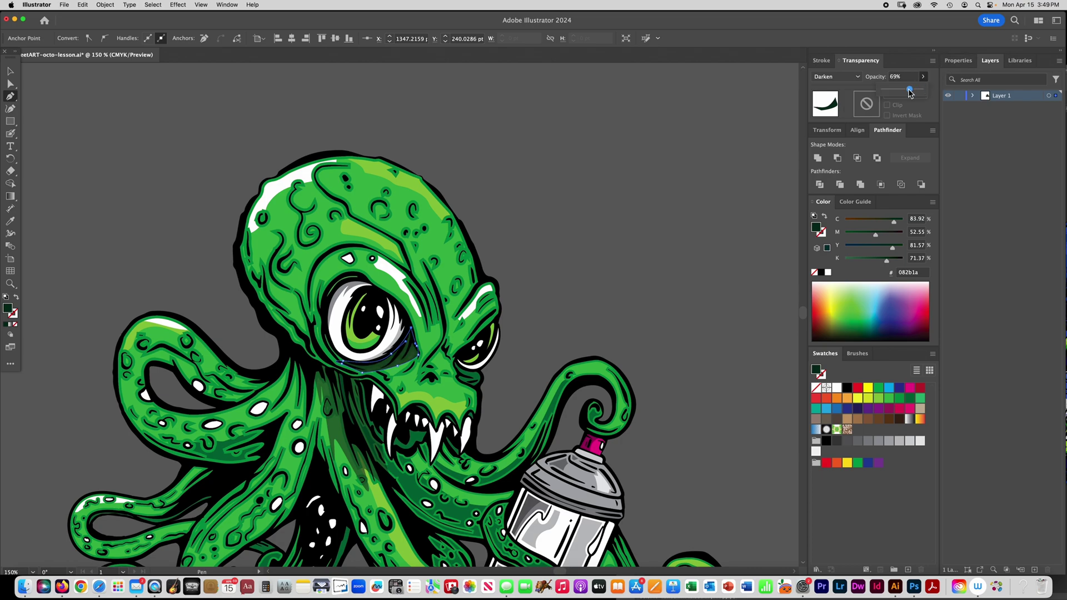
pyautogui.click(10, 70)
pyautogui.click(114, 128)
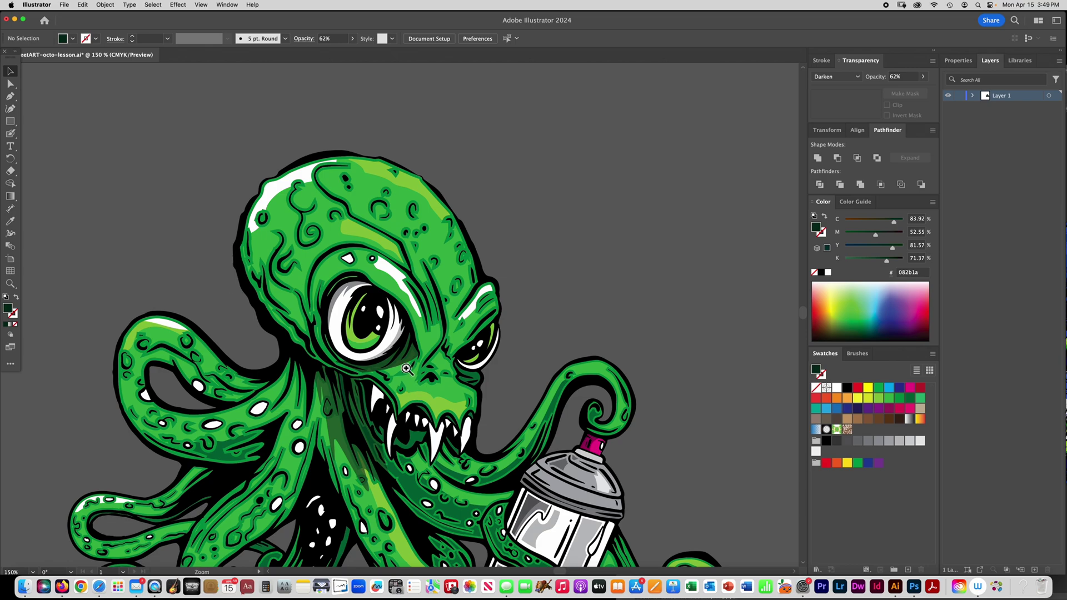
pyautogui.keyDown('super'); pyautogui.click(407, 368); pyautogui.keyUp('super')
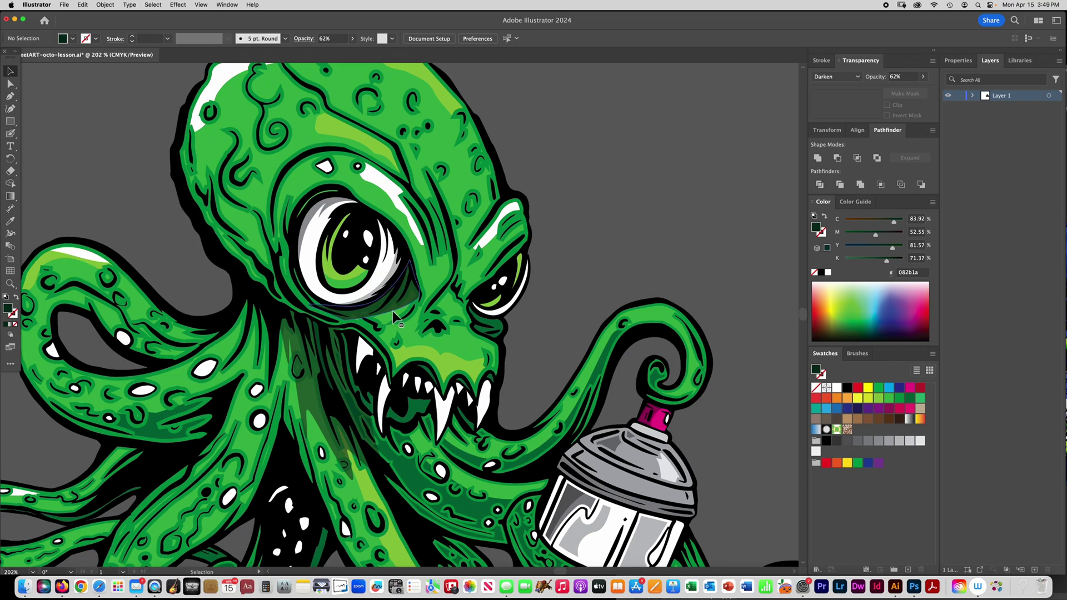
# Reshape the lower edge of the dark shadow under the large eye with the Direct Selection tool
pyautogui.click(11, 84)
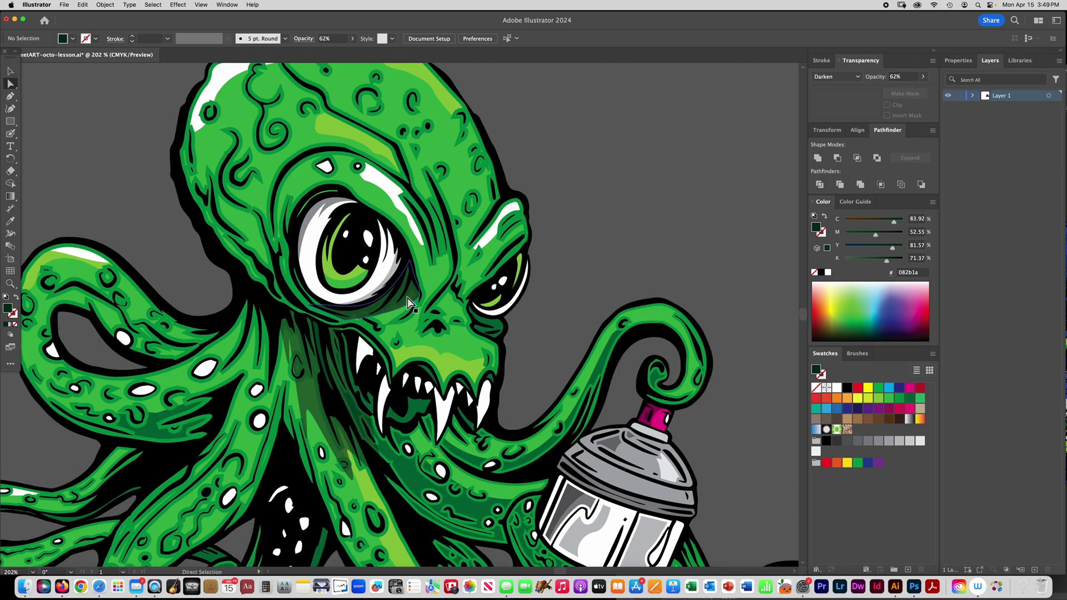
pyautogui.click(393, 315)
pyautogui.moveTo(392, 314); pyautogui.dragTo(362, 337)
pyautogui.click(590, 211)
pyautogui.press('z')
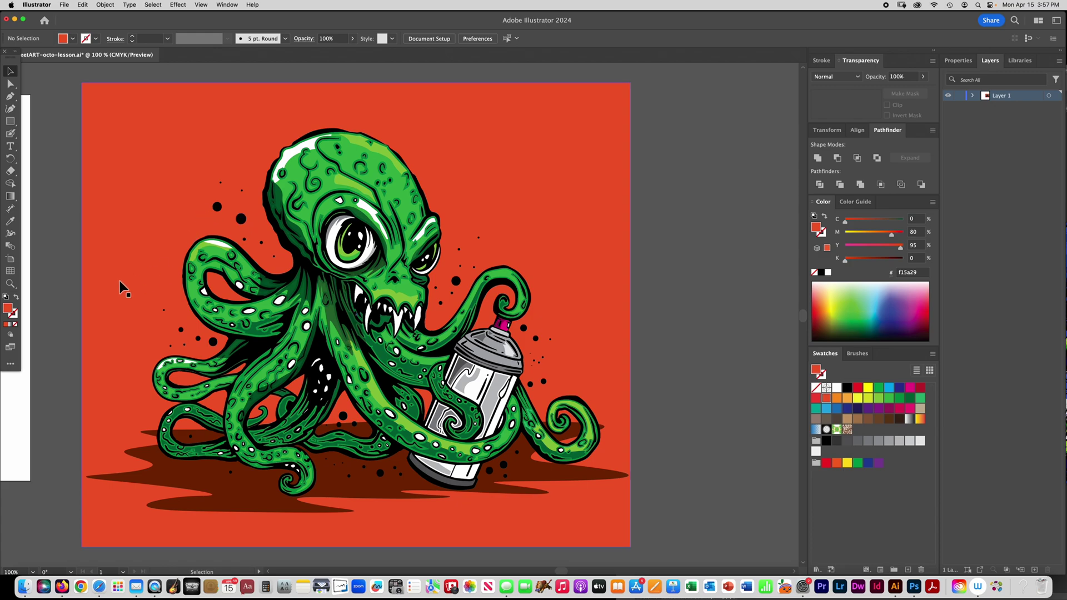
# Move the dark ground shadow beneath the octopus slightly downward
pyautogui.moveTo(247, 497)
pyautogui.mouseDown()
pyautogui.moveTo(245, 519)
pyautogui.moveTo(287, 497)
pyautogui.moveTo(251, 499)
pyautogui.mouseUp()
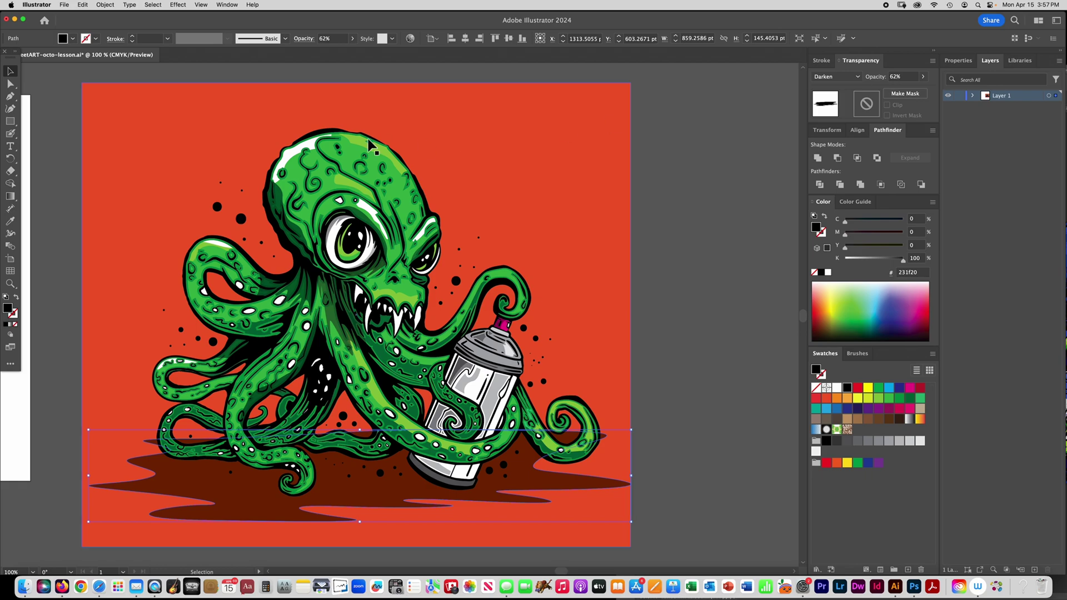
pyautogui.click(277, 200)
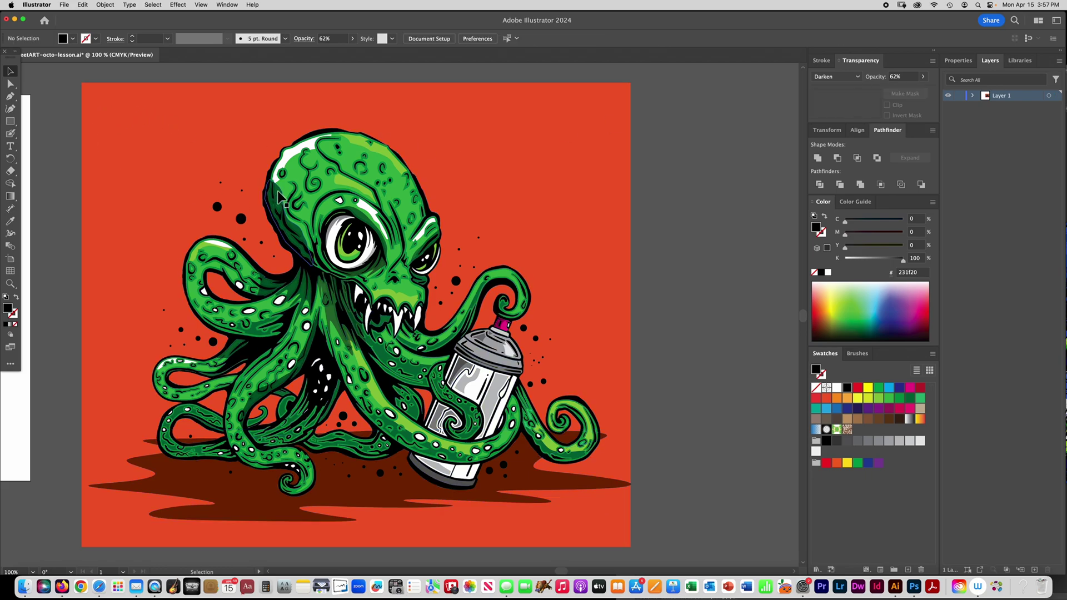
# Move the semi-transparent head, neck and tentacle shadow shapes aside one at a time, undoing each move
pyautogui.moveTo(277, 200); pyautogui.dragTo(170, 134)
pyautogui.press('super+z')
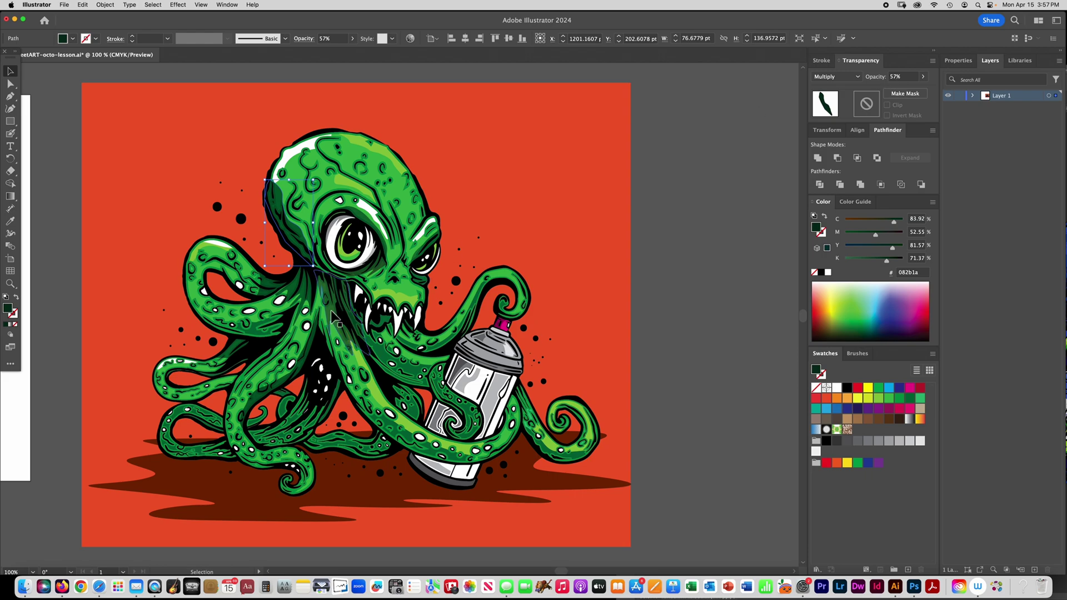
pyautogui.moveTo(335, 319); pyautogui.dragTo(612, 168)
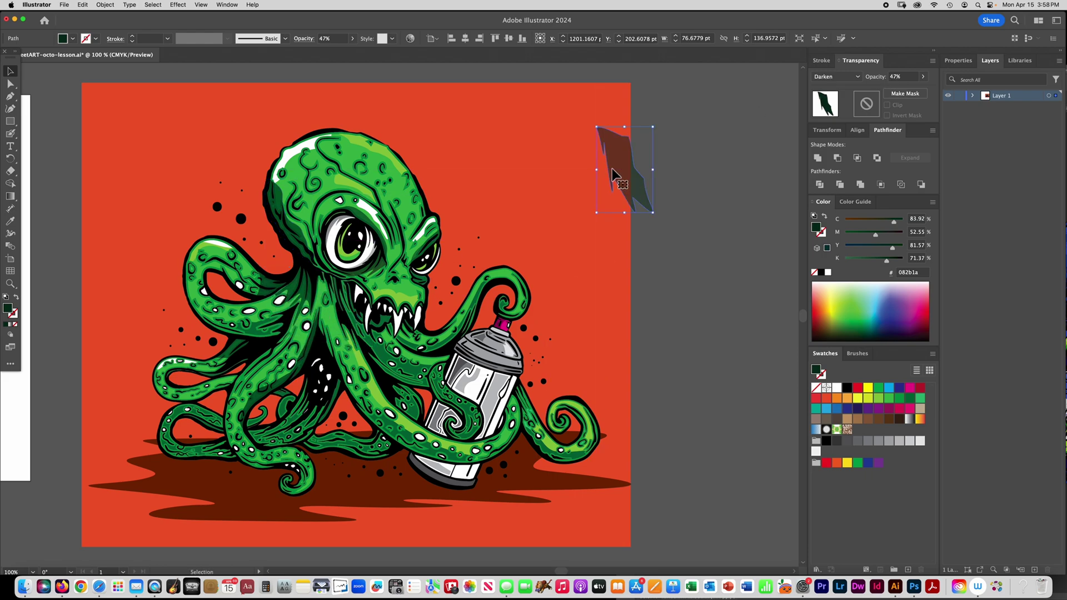
pyautogui.press('super+z')
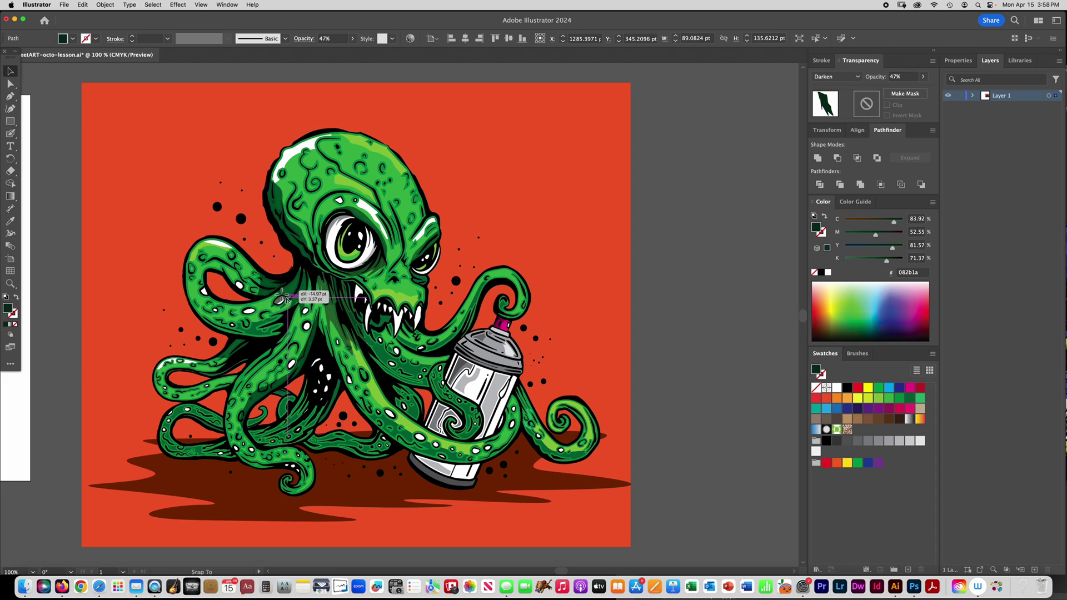
pyautogui.moveTo(289, 295); pyautogui.dragTo(97, 225)
pyautogui.press('super+z')
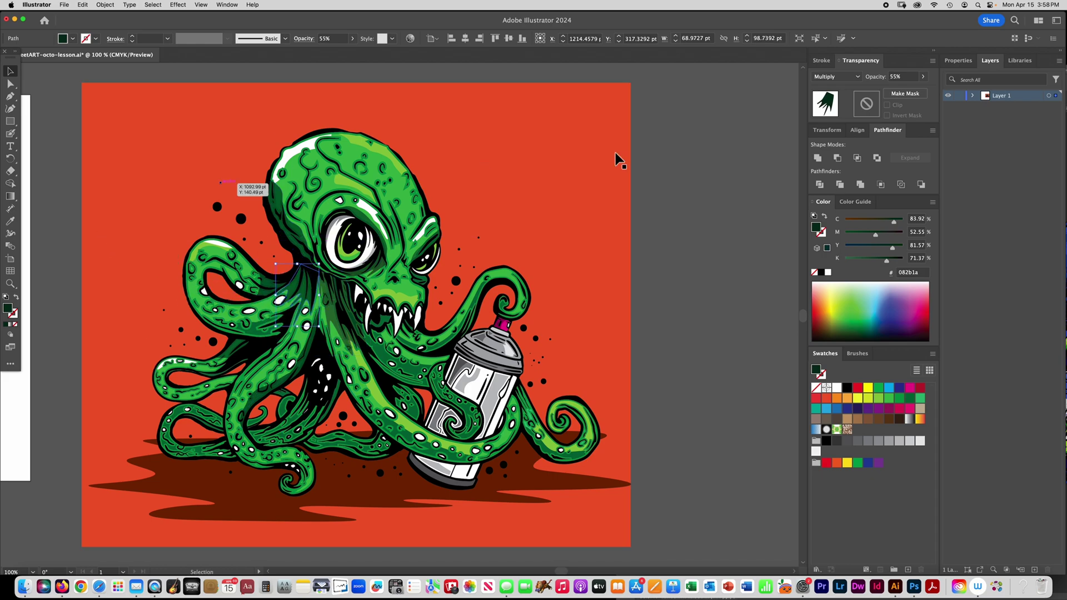
pyautogui.press('super+z')
pyautogui.click(755, 161)
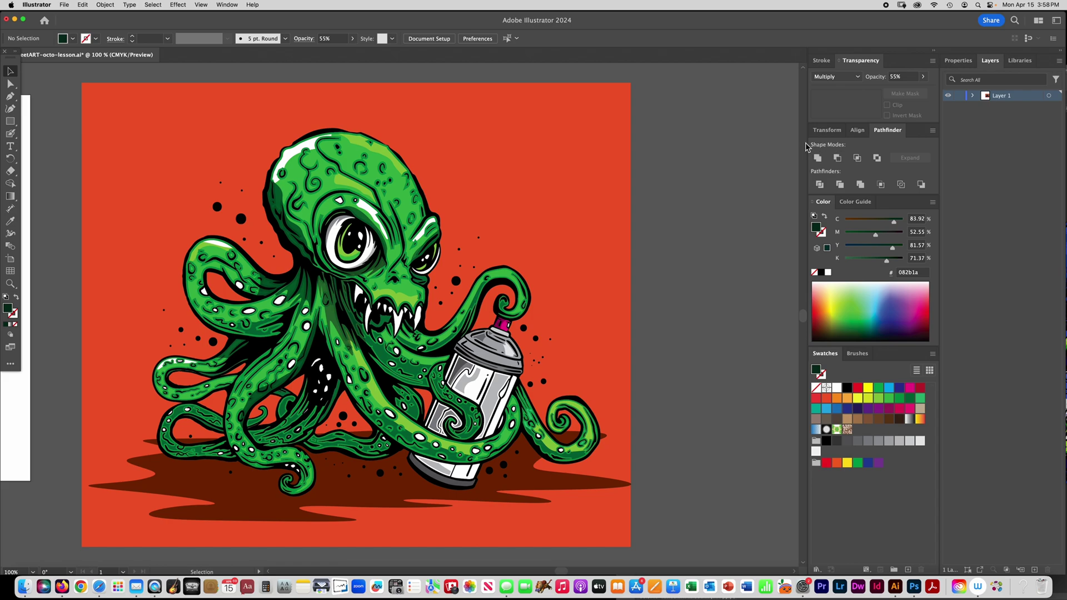
# Hide and show Layer 2 to inspect the thin guide curve under the wavy outlines
pyautogui.scroll(1, 806, 147)
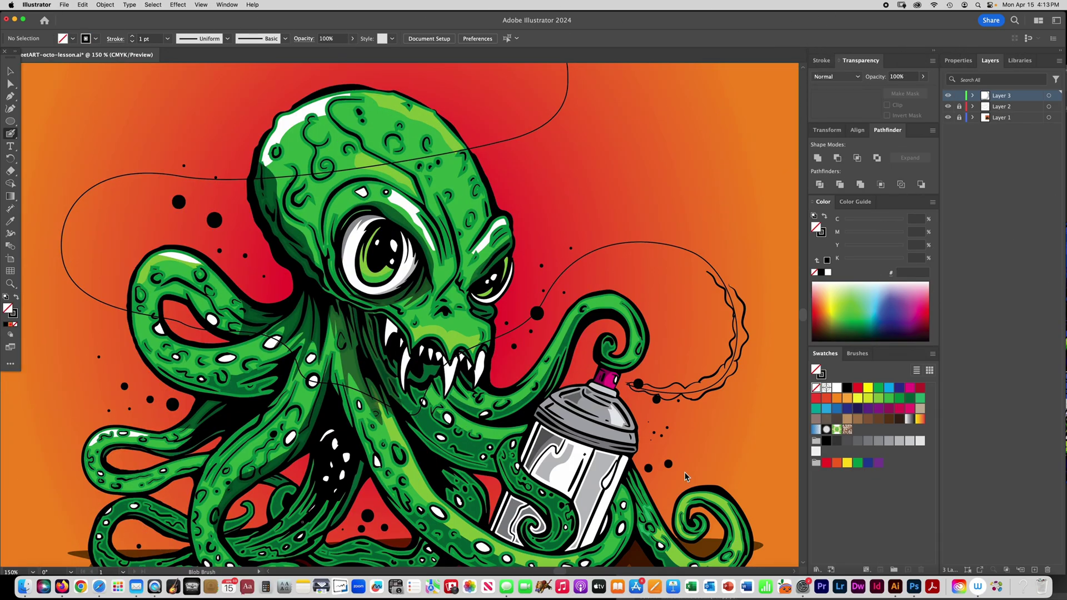
pyautogui.press('super+minus')
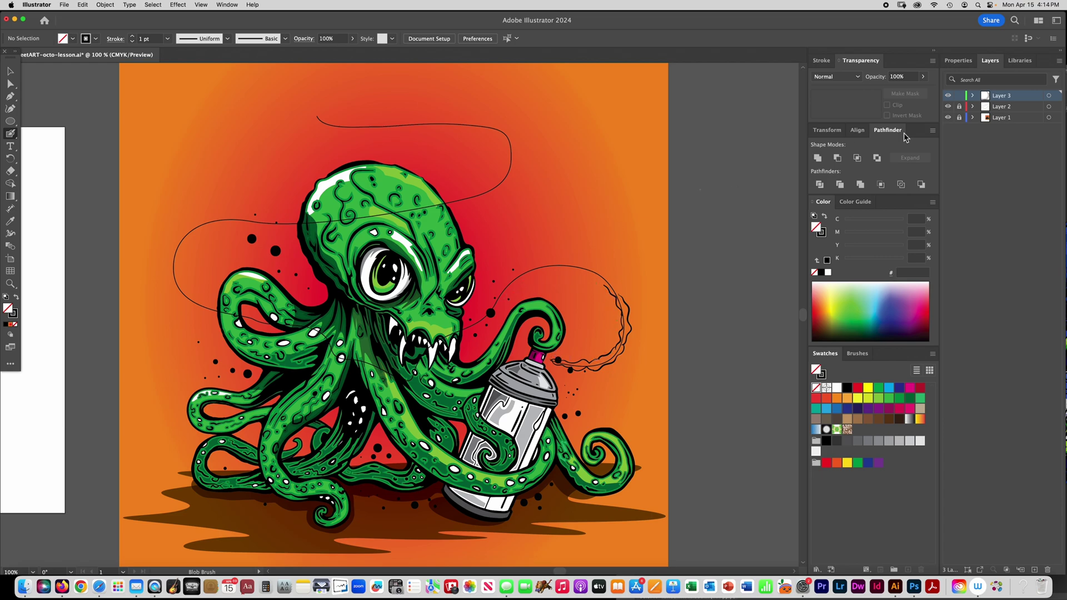
pyautogui.click(949, 108)
pyautogui.click(949, 108)
# Paint wavy black Blob Brush outlines on both sides of the guide curve around the loop's upper-right bend
pyautogui.press('z')
pyautogui.click(594, 300)
pyautogui.click(401, 312)
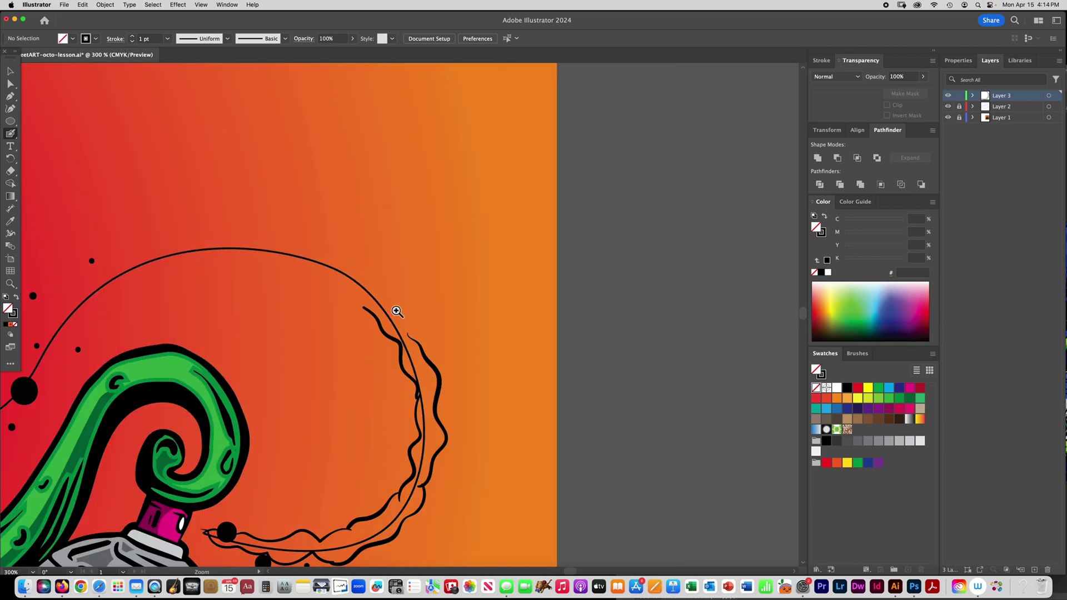
pyautogui.moveTo(397, 312); pyautogui.dragTo(667, 233)
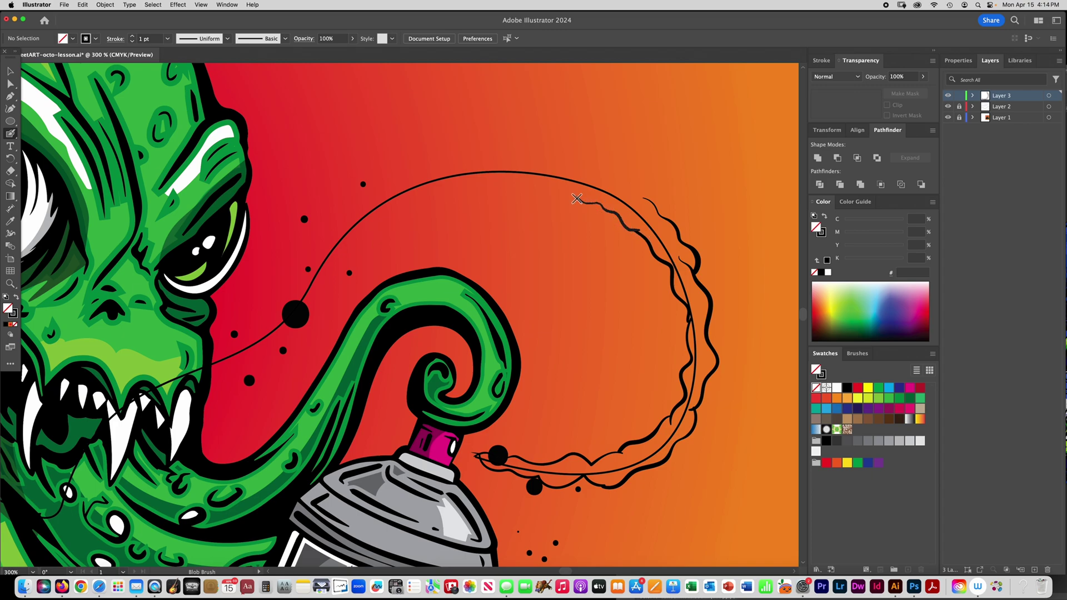
pyautogui.moveTo(577, 198); pyautogui.dragTo(536, 185)
pyautogui.moveTo(593, 171)
pyautogui.mouseDown()
pyautogui.moveTo(562, 166)
pyautogui.moveTo(632, 198)
pyautogui.mouseUp()
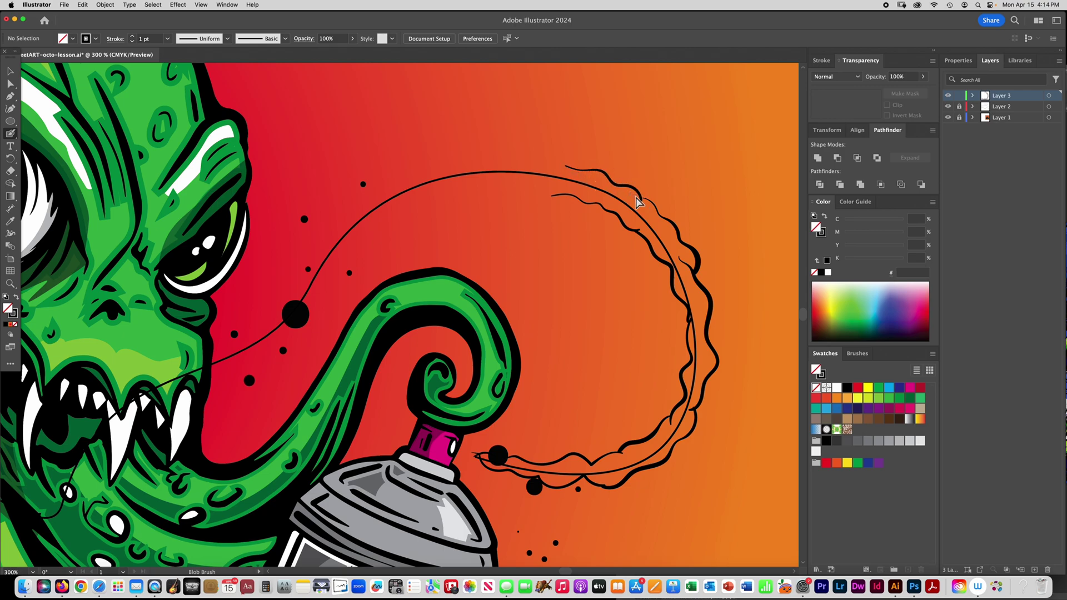
pyautogui.press('super+equal')
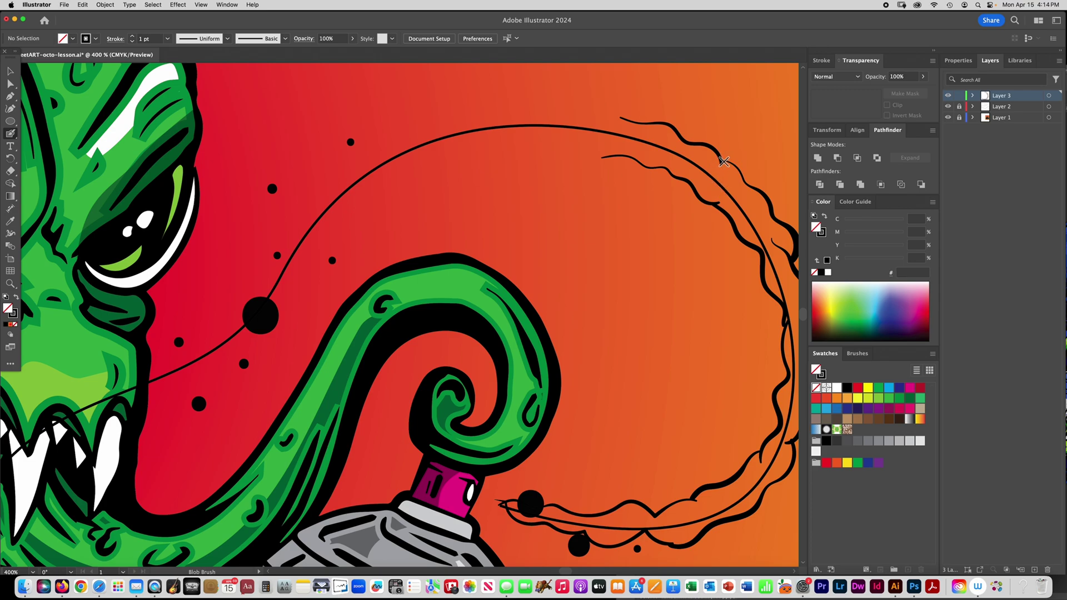
pyautogui.moveTo(726, 164); pyautogui.dragTo(735, 180)
pyautogui.moveTo(740, 174); pyautogui.dragTo(745, 182)
# Extend both wavy outlines across the top of the loop and down toward the octopus's mouth
pyautogui.moveTo(617, 117); pyautogui.dragTo(495, 110)
pyautogui.moveTo(605, 154)
pyautogui.mouseDown()
pyautogui.moveTo(502, 149)
pyautogui.moveTo(405, 174)
pyautogui.mouseUp()
pyautogui.moveTo(499, 112)
pyautogui.mouseDown()
pyautogui.moveTo(378, 153)
pyautogui.moveTo(335, 233)
pyautogui.mouseUp()
pyautogui.moveTo(378, 156)
pyautogui.mouseDown()
pyautogui.moveTo(299, 239)
pyautogui.moveTo(315, 256)
pyautogui.moveTo(281, 304)
pyautogui.mouseUp()
pyautogui.press('super+minus')
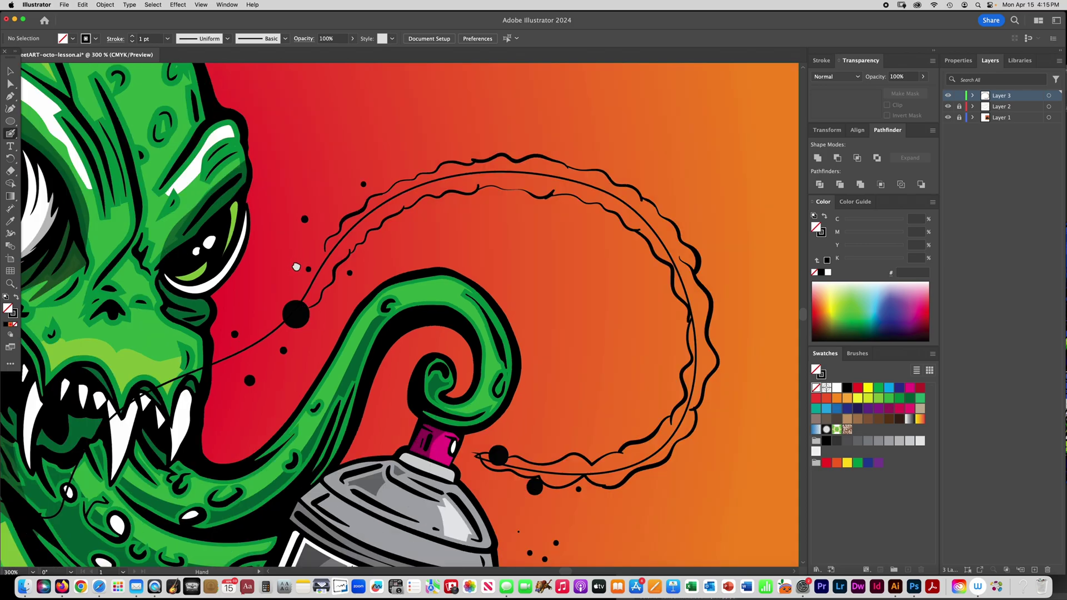
# Hide the Layer 2 guide curve and close the wavy outline's end beside the spray nozzle with the Blob Brush
pyautogui.moveTo(296, 268)
pyautogui.mouseDown()
pyautogui.moveTo(483, 199)
pyautogui.moveTo(452, 243)
pyautogui.moveTo(462, 272)
pyautogui.moveTo(400, 280)
pyautogui.mouseUp()
pyautogui.press('super+equal')
pyautogui.press('super+equal')
pyautogui.moveTo(560, 186); pyautogui.dragTo(33, 112)
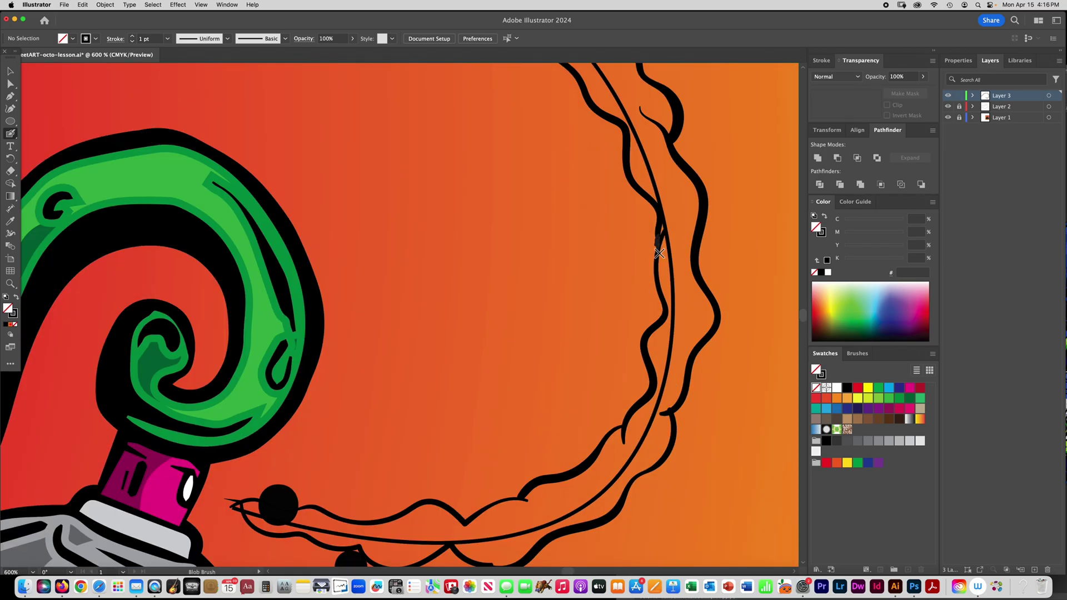
pyautogui.moveTo(298, 404); pyautogui.dragTo(490, 253)
pyautogui.click(948, 106)
pyautogui.click(10, 134)
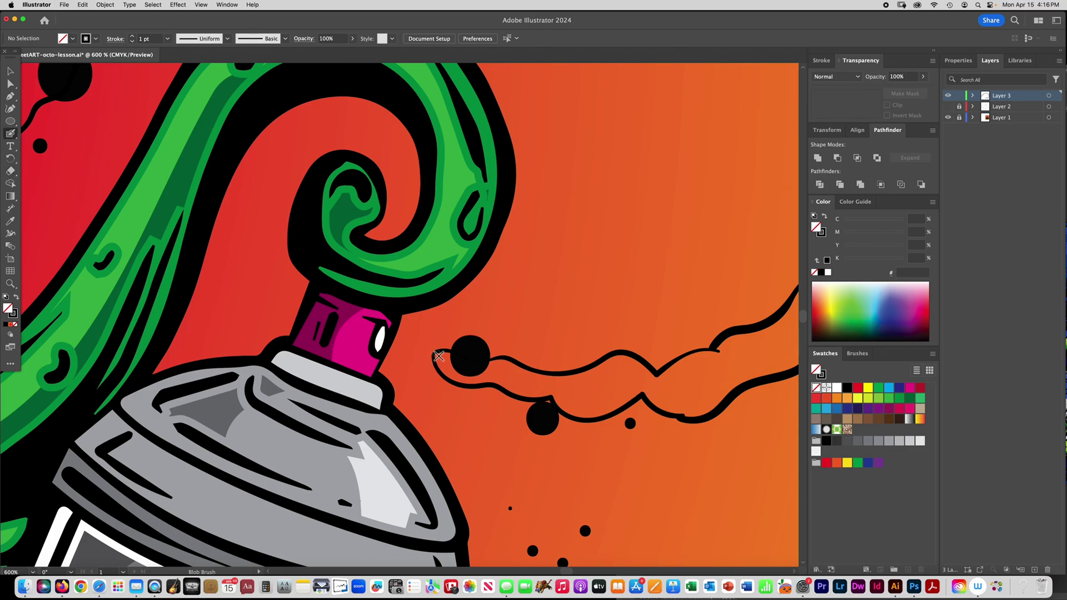
pyautogui.moveTo(436, 357)
pyautogui.mouseDown()
pyautogui.moveTo(395, 341)
pyautogui.moveTo(444, 376)
pyautogui.mouseUp()
pyautogui.press('super+minus')
pyautogui.press('super+minus')
pyautogui.press('super+minus')
pyautogui.press('super+minus')
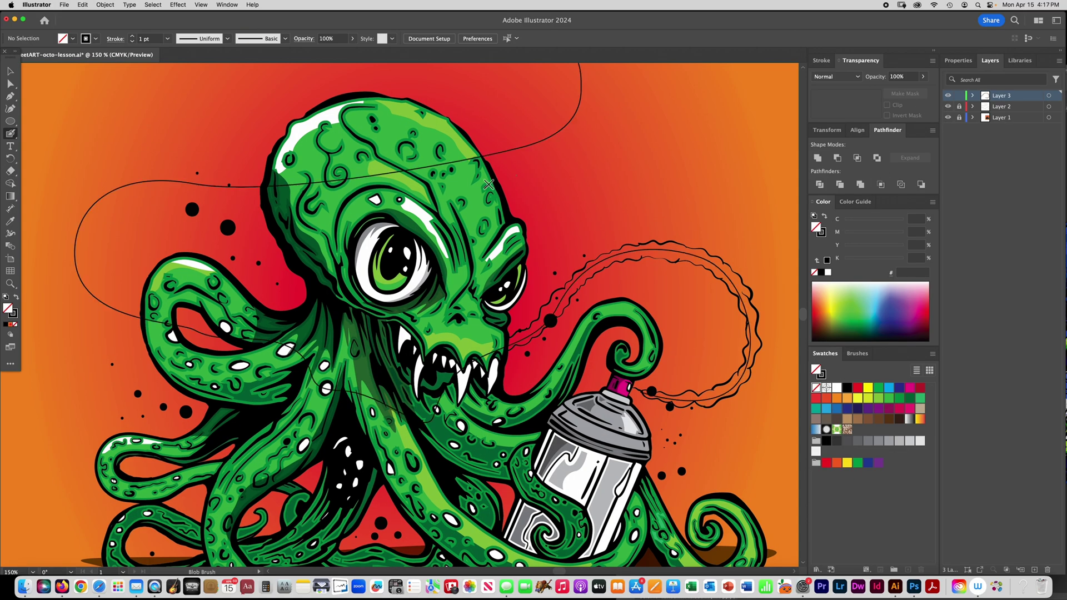
pyautogui.press('super+1')
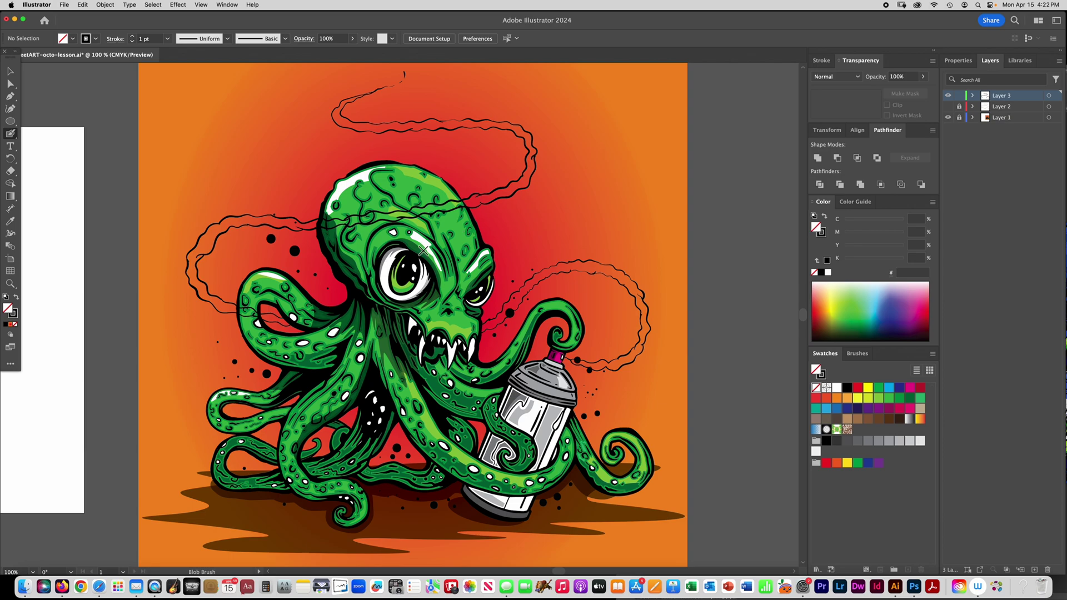
# Select the wavy black outlines on Layer 3 and look through the available object commands
pyautogui.click(959, 106)
pyautogui.click(10, 71)
pyautogui.moveTo(262, 110); pyautogui.dragTo(681, 371)
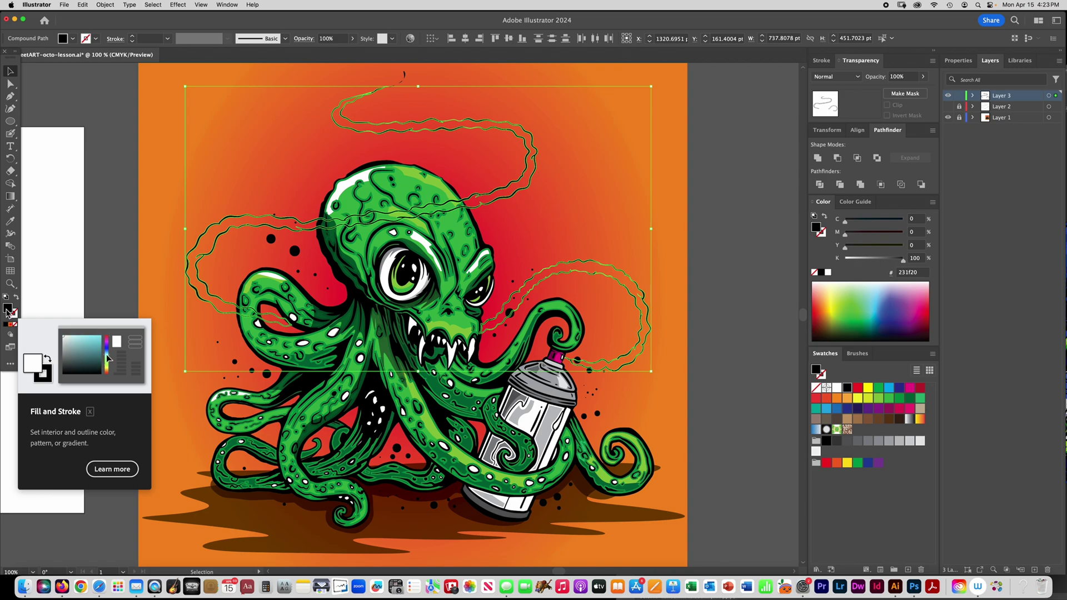
pyautogui.click(105, 5)
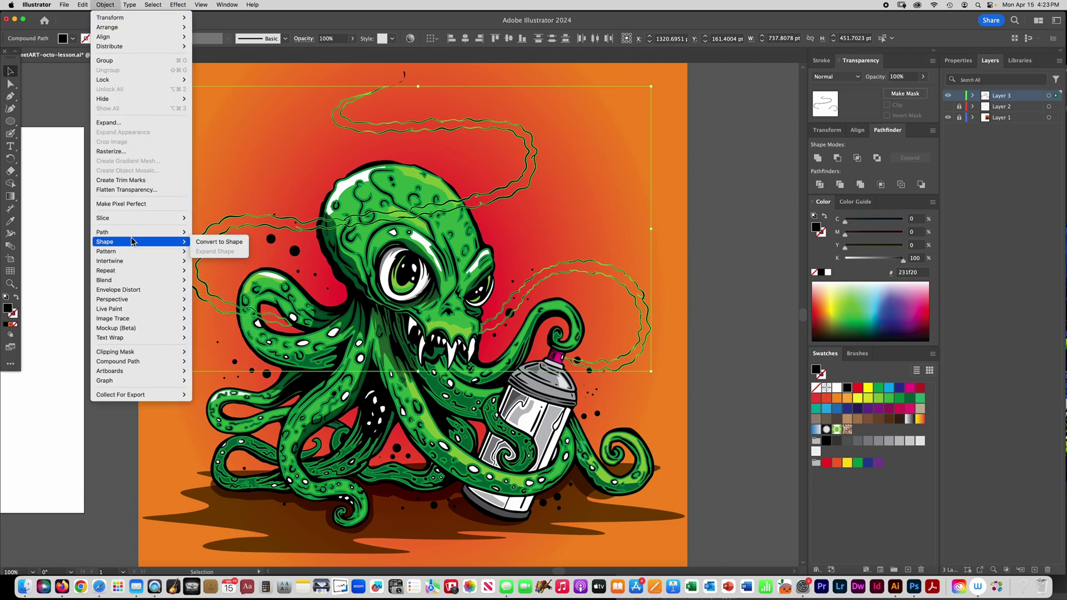
pyautogui.moveTo(134, 235)
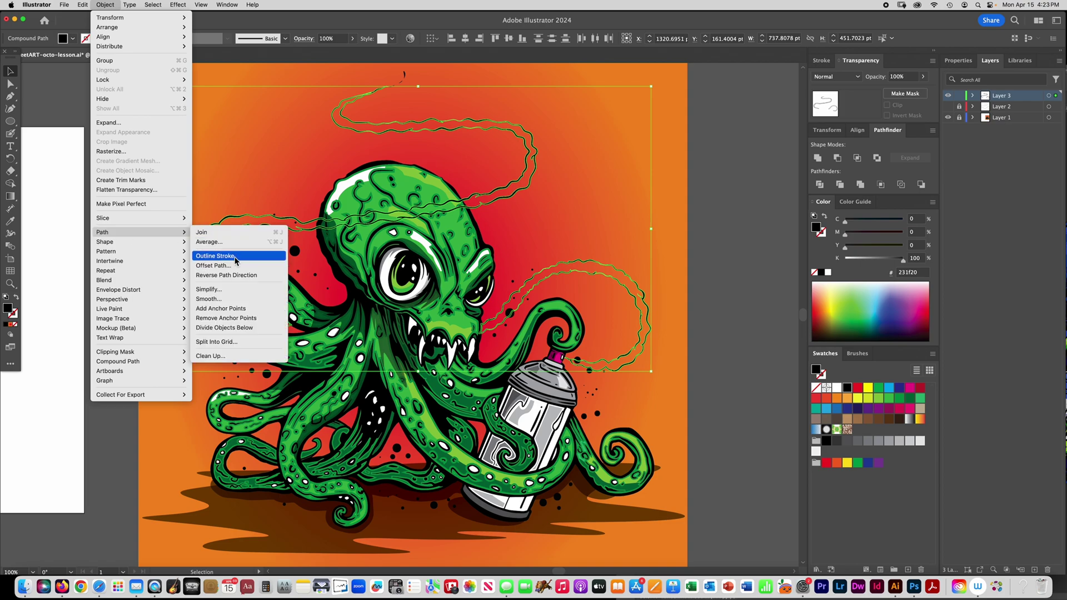
pyautogui.click(99, 5)
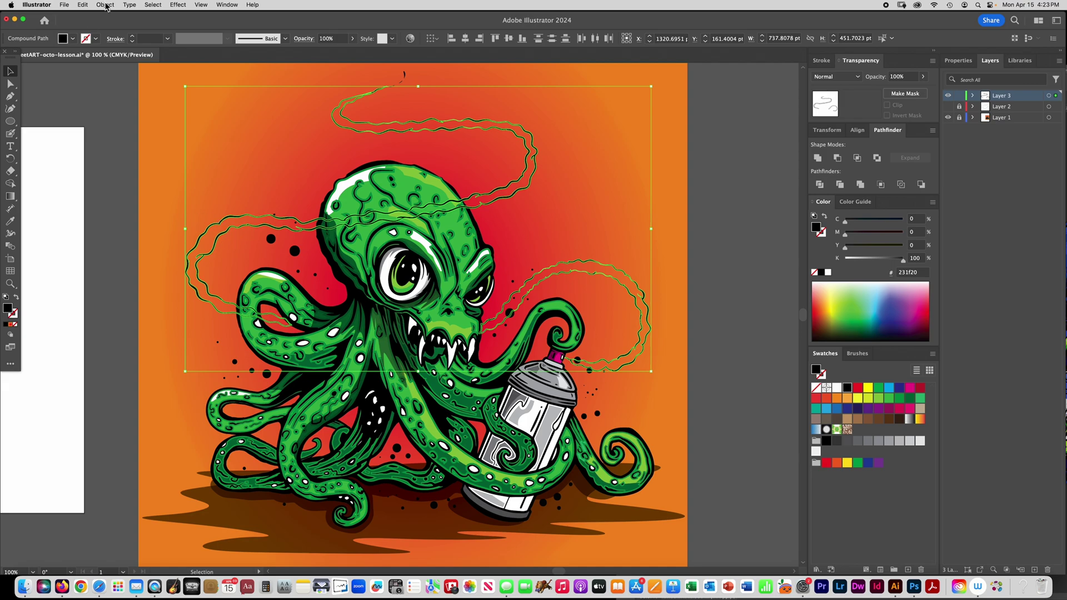
# Draw a white rectangle about 935 × 543 pt covering all the wavy outlines and send it to the back
pyautogui.click(14, 125)
pyautogui.moveTo(15, 127); pyautogui.dragTo(43, 123)
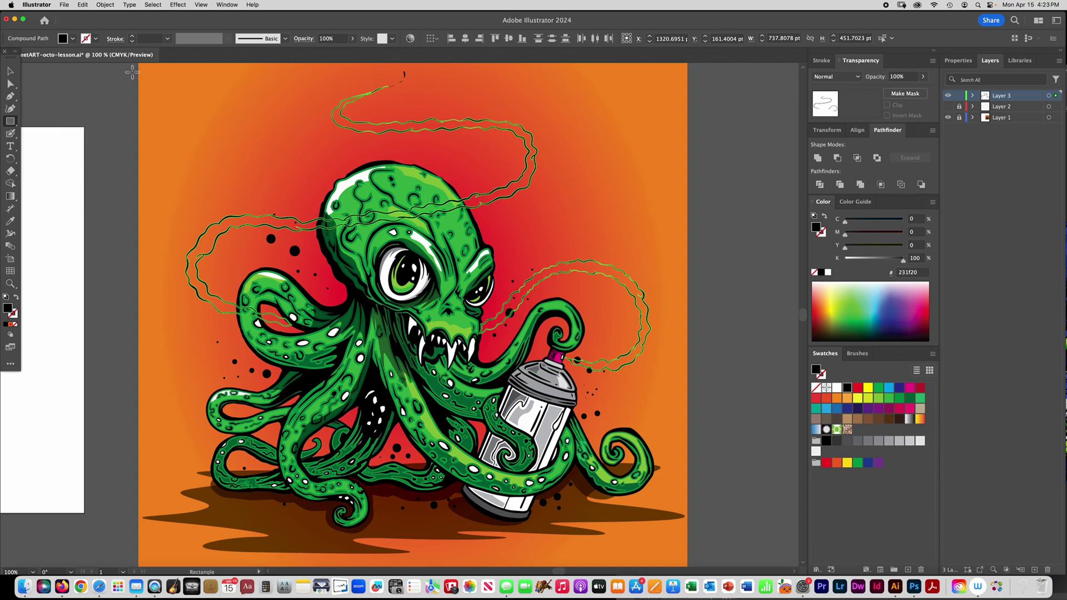
pyautogui.moveTo(127, 67)
pyautogui.mouseDown()
pyautogui.moveTo(338, 279)
pyautogui.moveTo(690, 381)
pyautogui.moveTo(715, 407)
pyautogui.mouseUp()
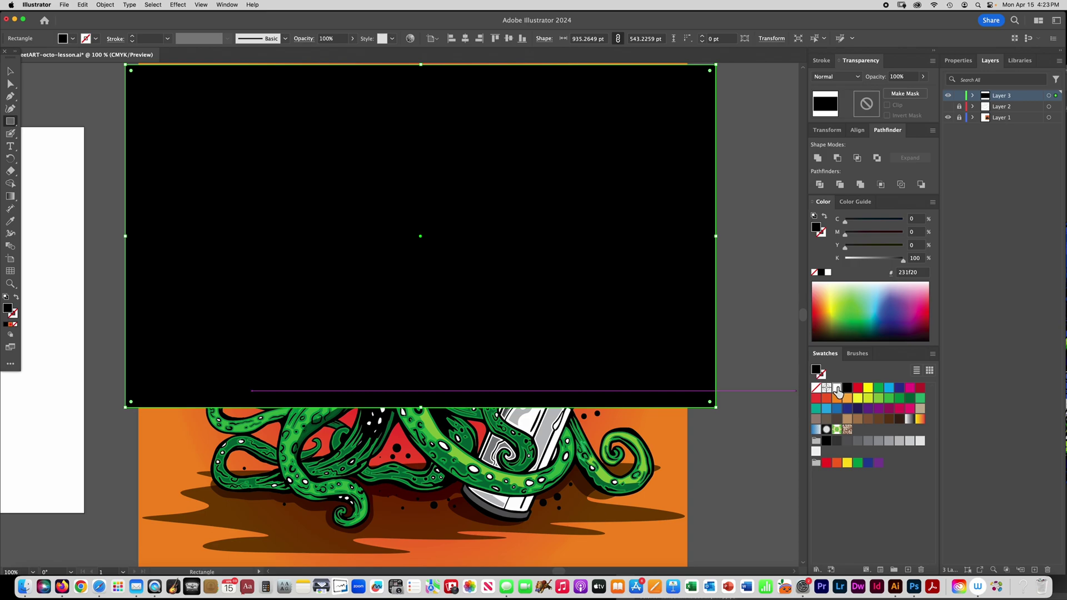
pyautogui.click(837, 388)
pyautogui.click(105, 4)
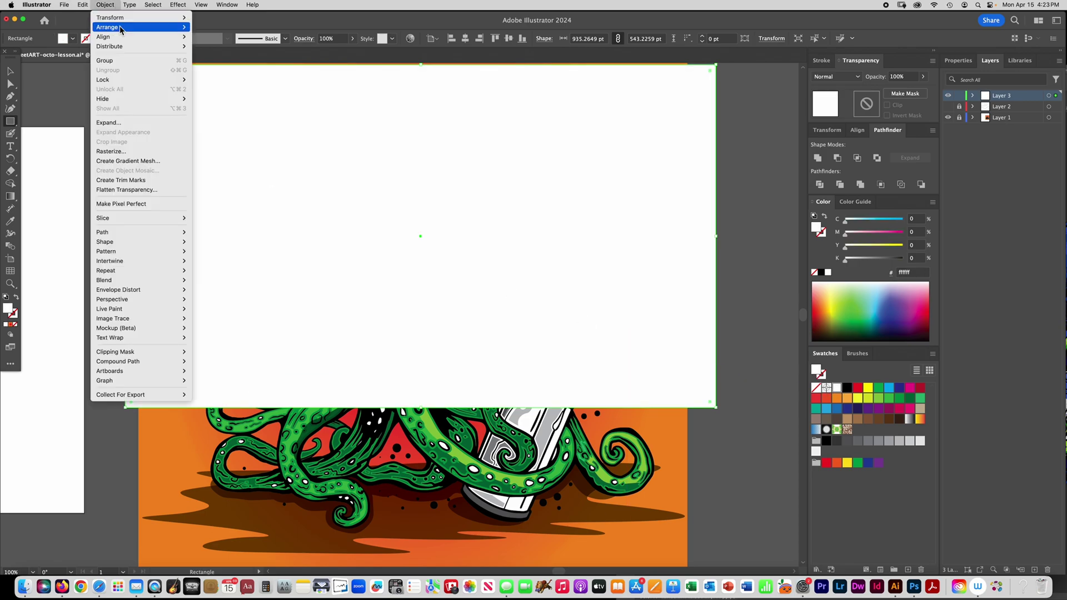
pyautogui.moveTo(111, 27)
pyautogui.click(222, 56)
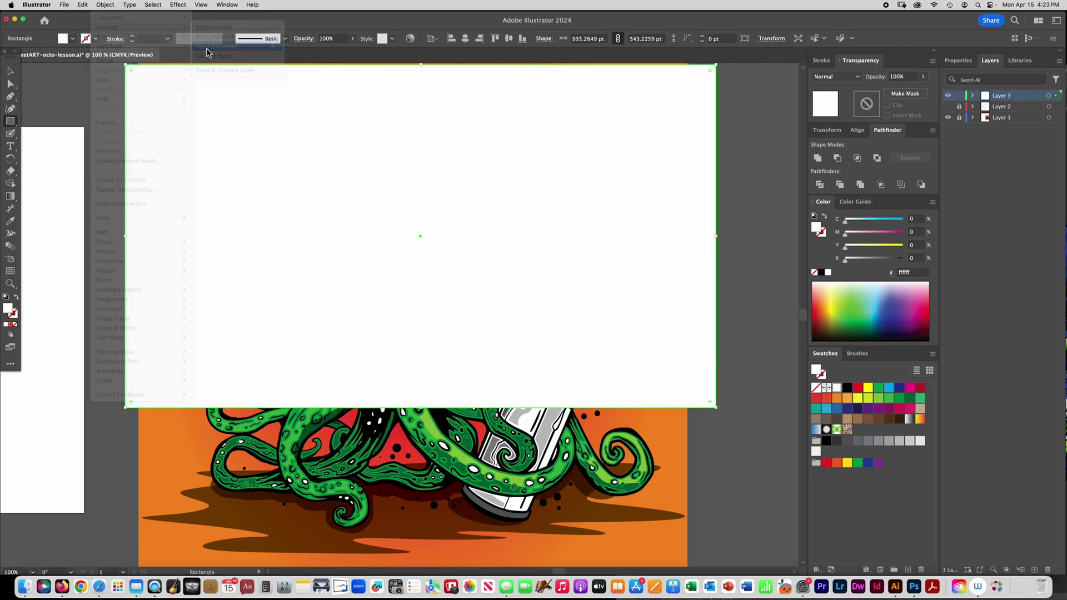
# Select the white rectangle together with the wavy outlines and split them with Pathfinder Divide
pyautogui.click(8, 74)
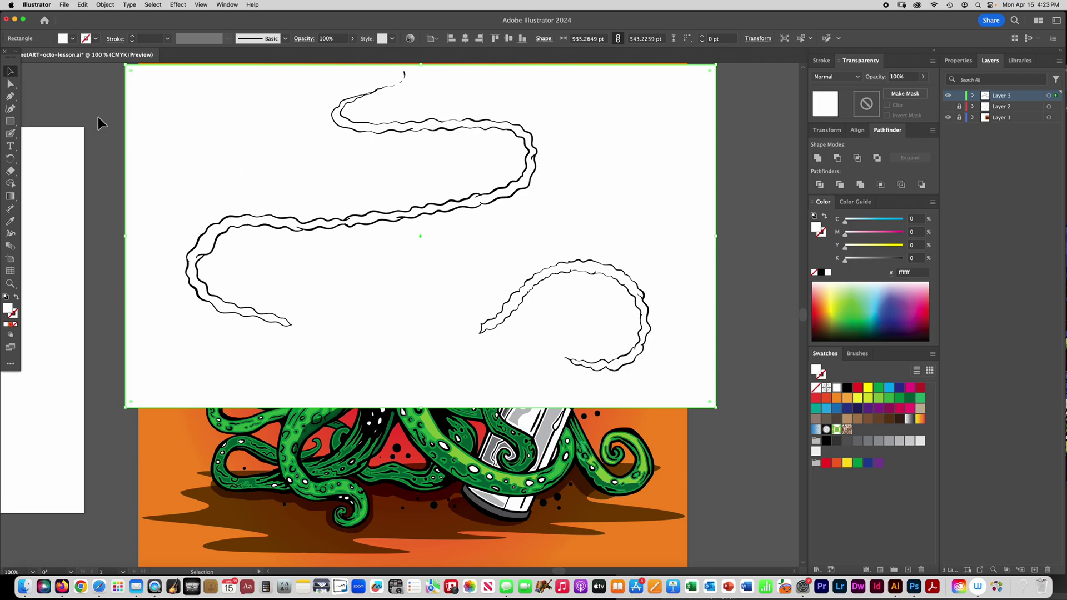
pyautogui.moveTo(98, 117); pyautogui.dragTo(714, 392)
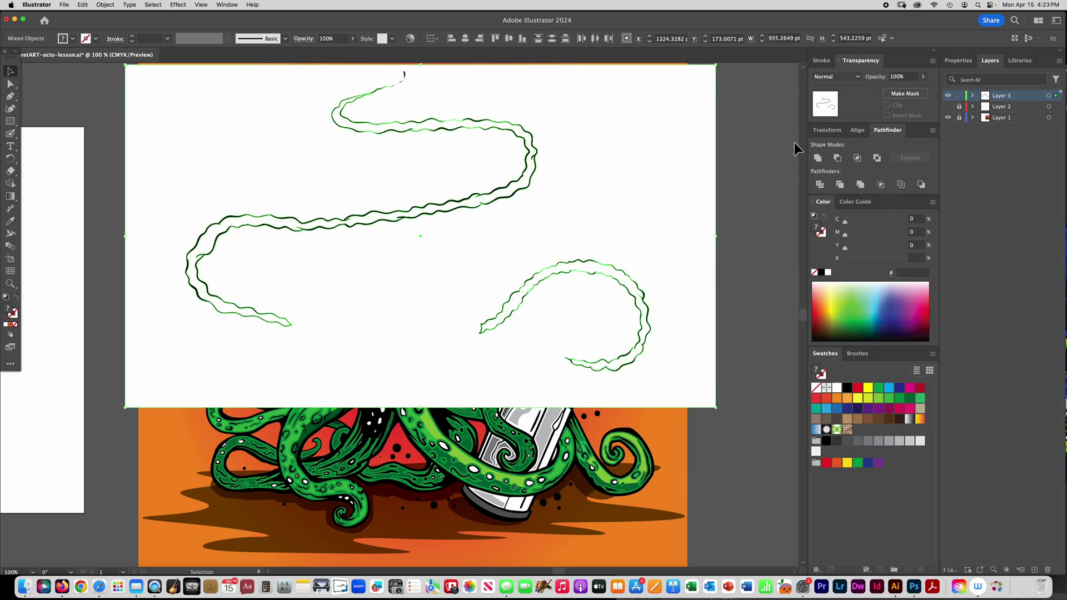
pyautogui.click(820, 185)
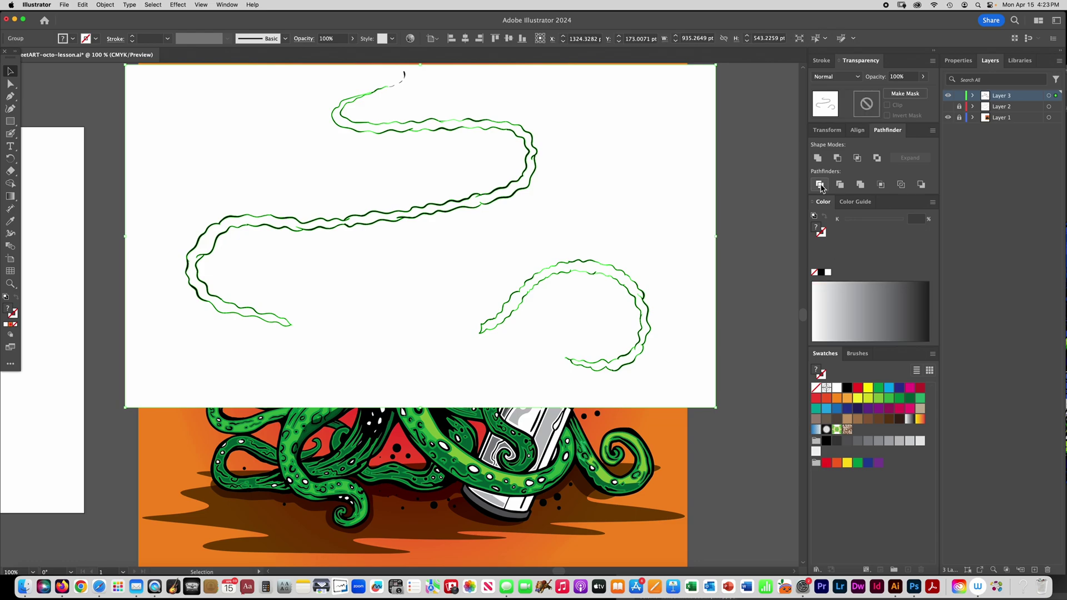
# Delete the white area outside the wavy outlines, keeping the white fill inside them
pyautogui.click(10, 83)
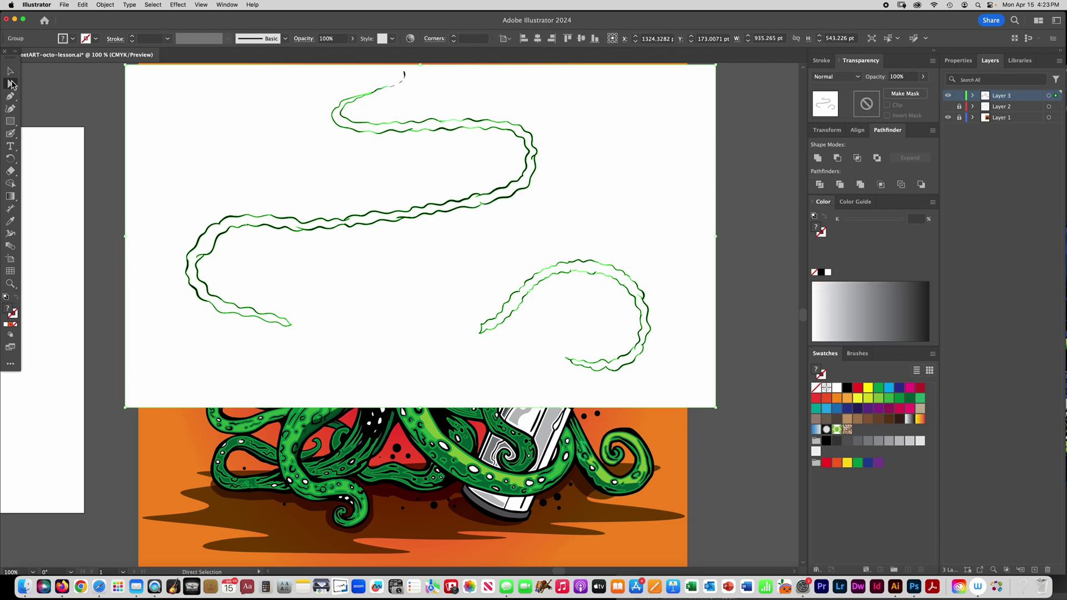
pyautogui.click(202, 101)
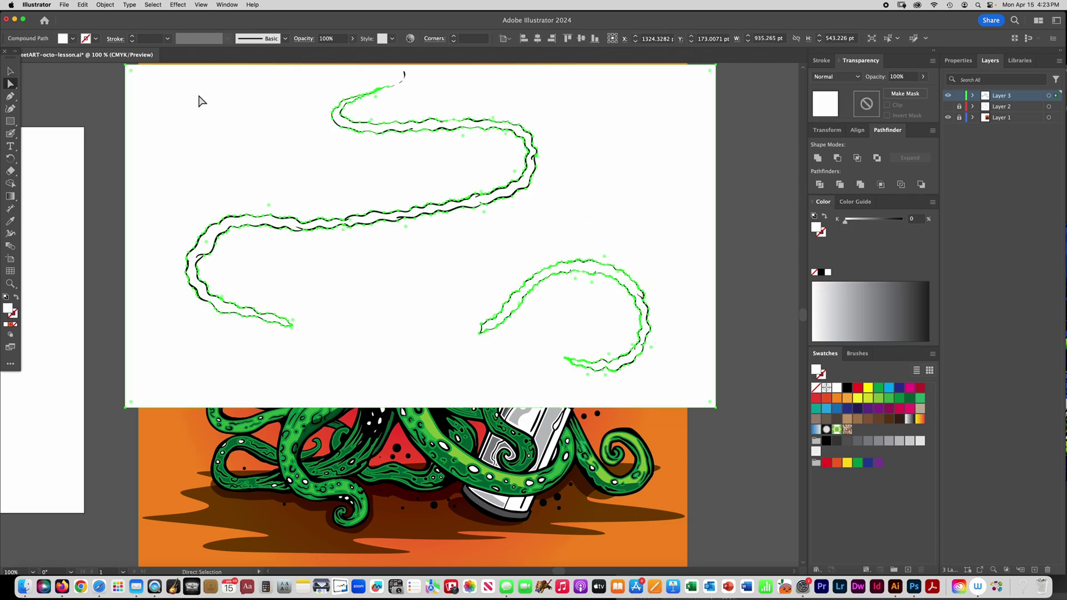
pyautogui.press('Delete')
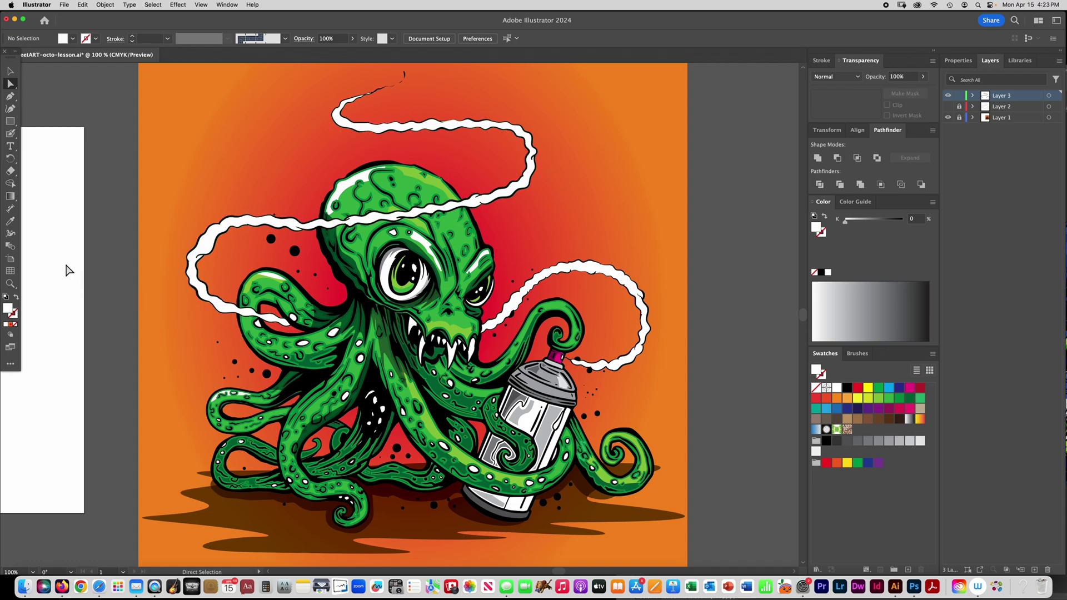
pyautogui.press('super+minus')
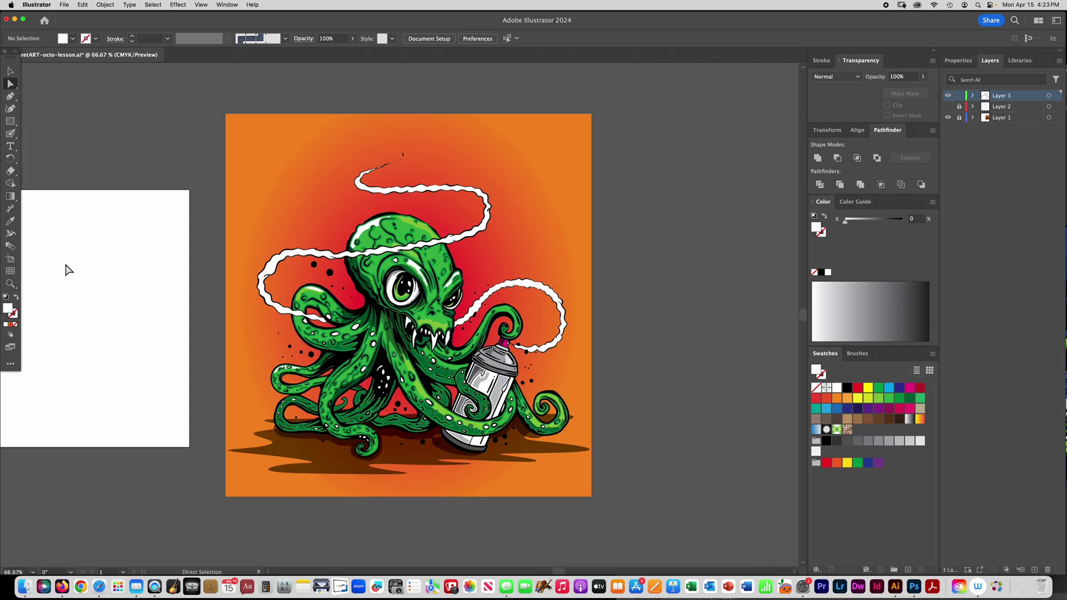